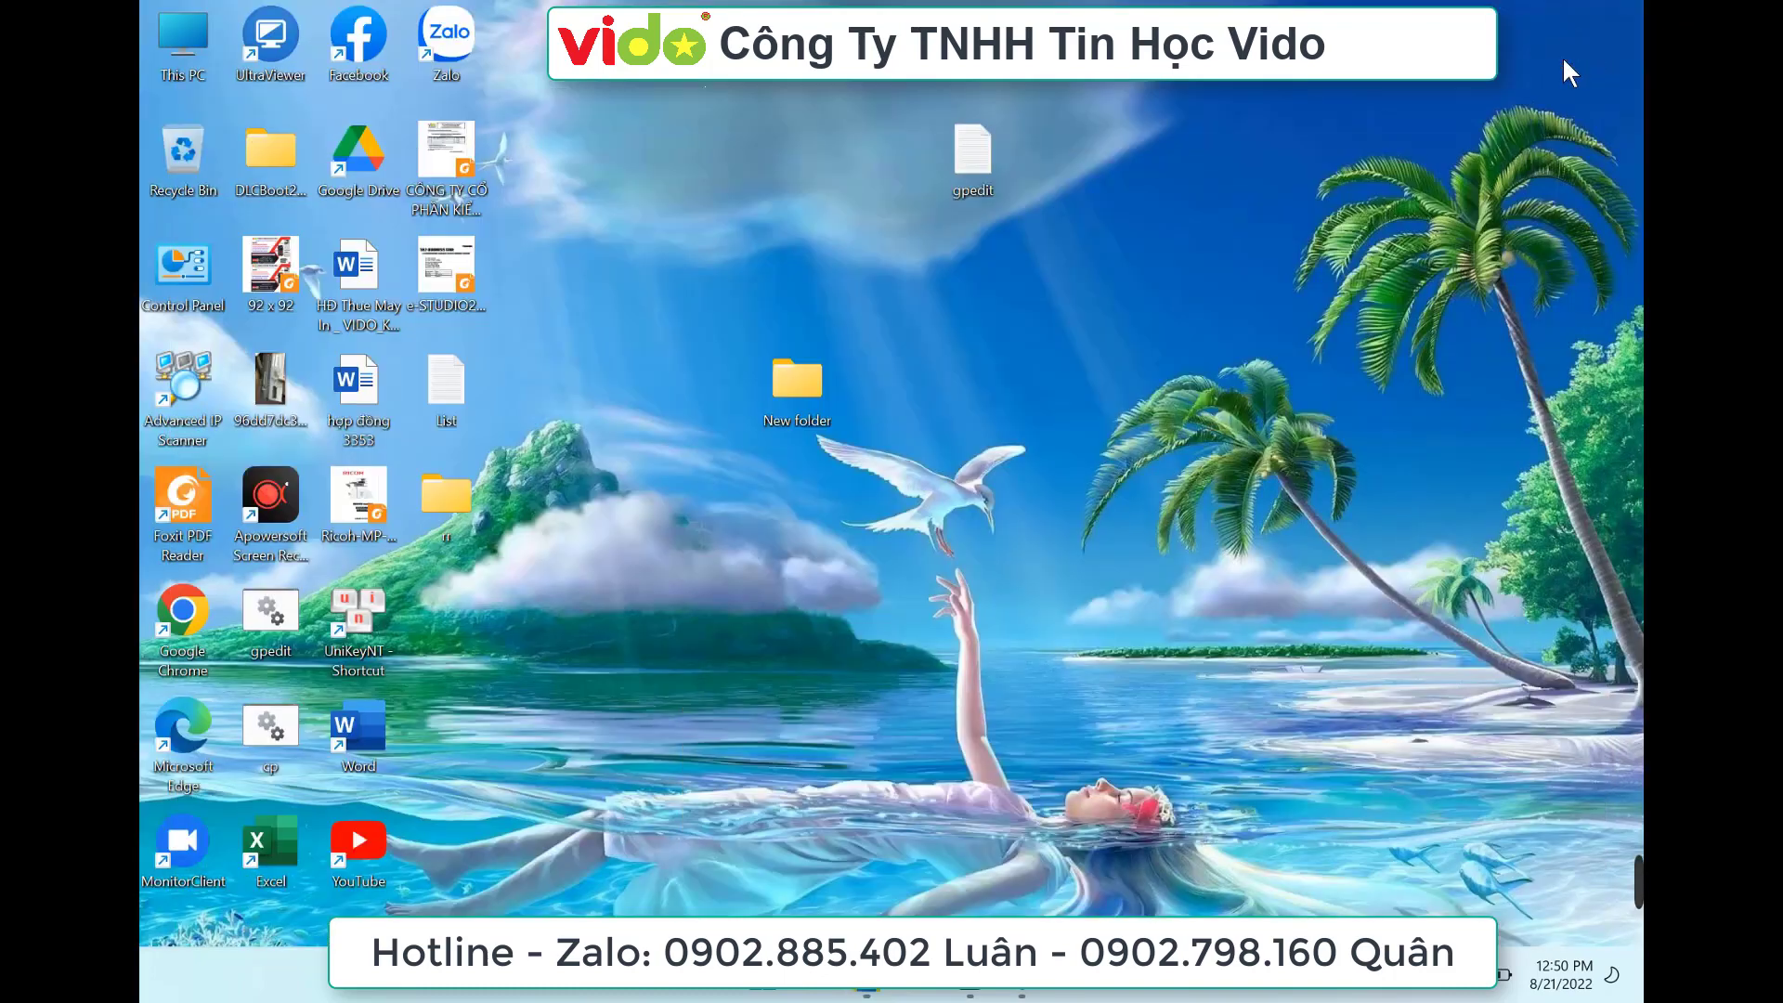
# Launch Microsoft Edge from its desktop shortcut
pyautogui.doubleClick(221, 743)
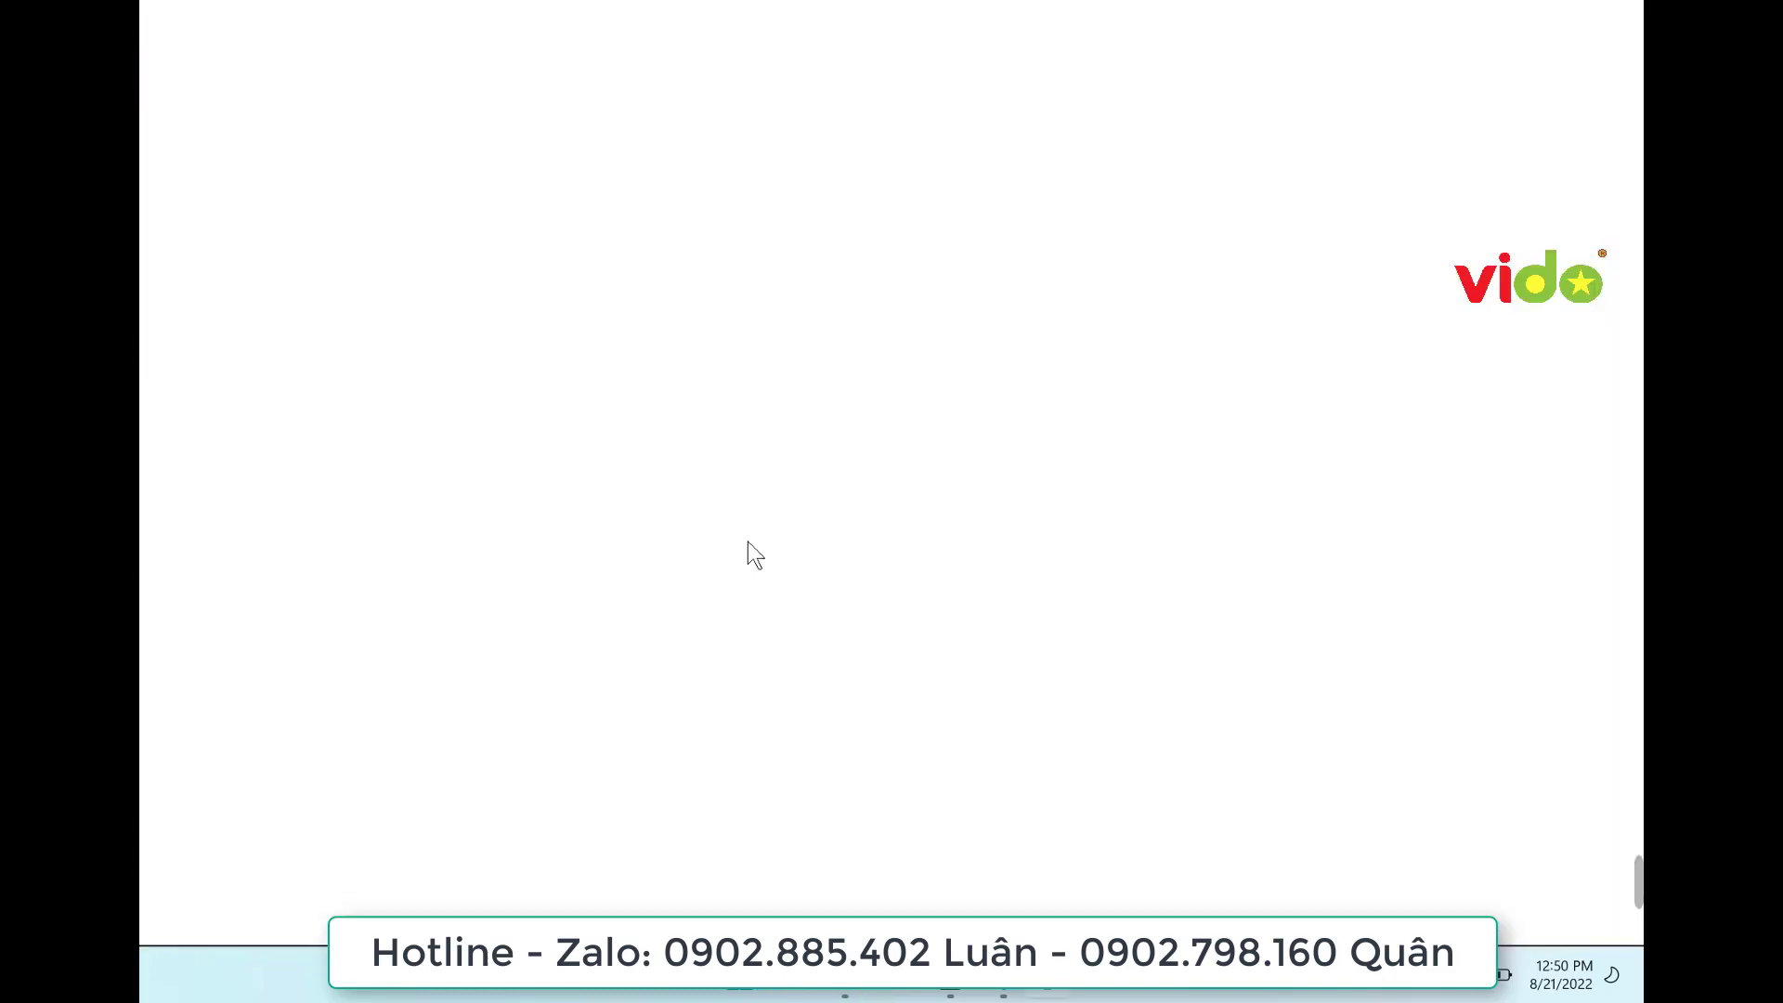
# Open TopAccess at 192.168.1.200 and log in with the administrator user name and password
pyautogui.write('1')
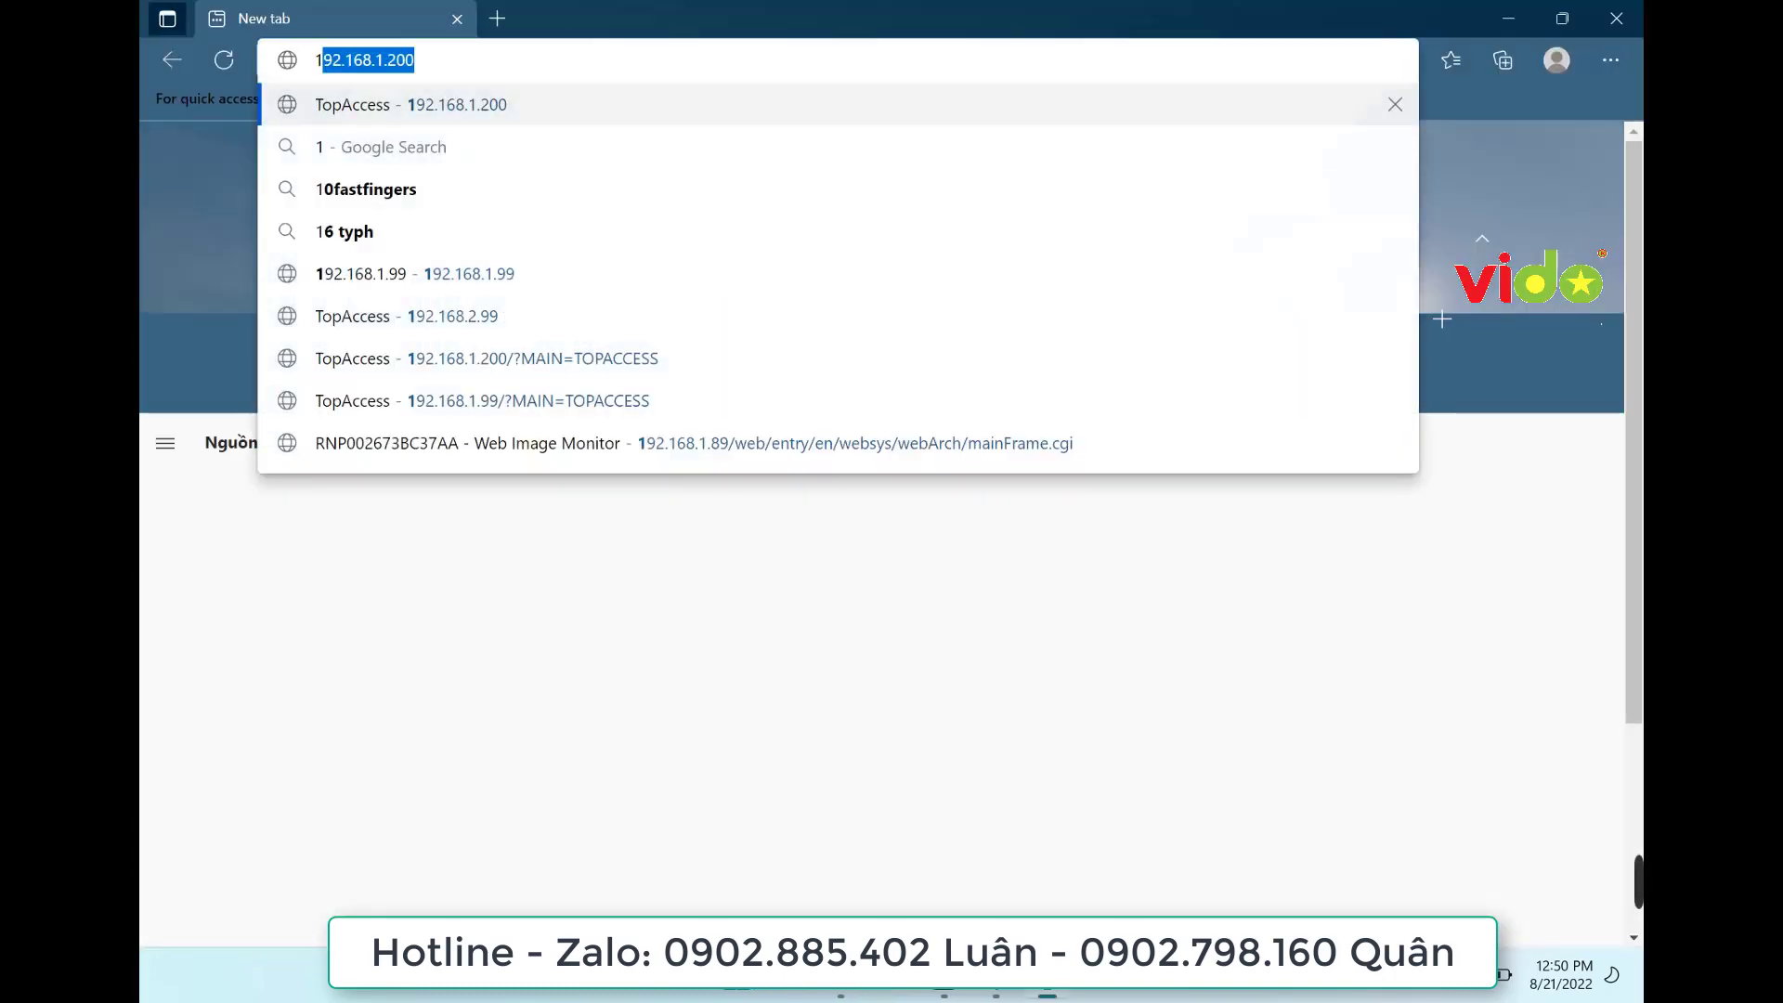
pyautogui.press('Return')
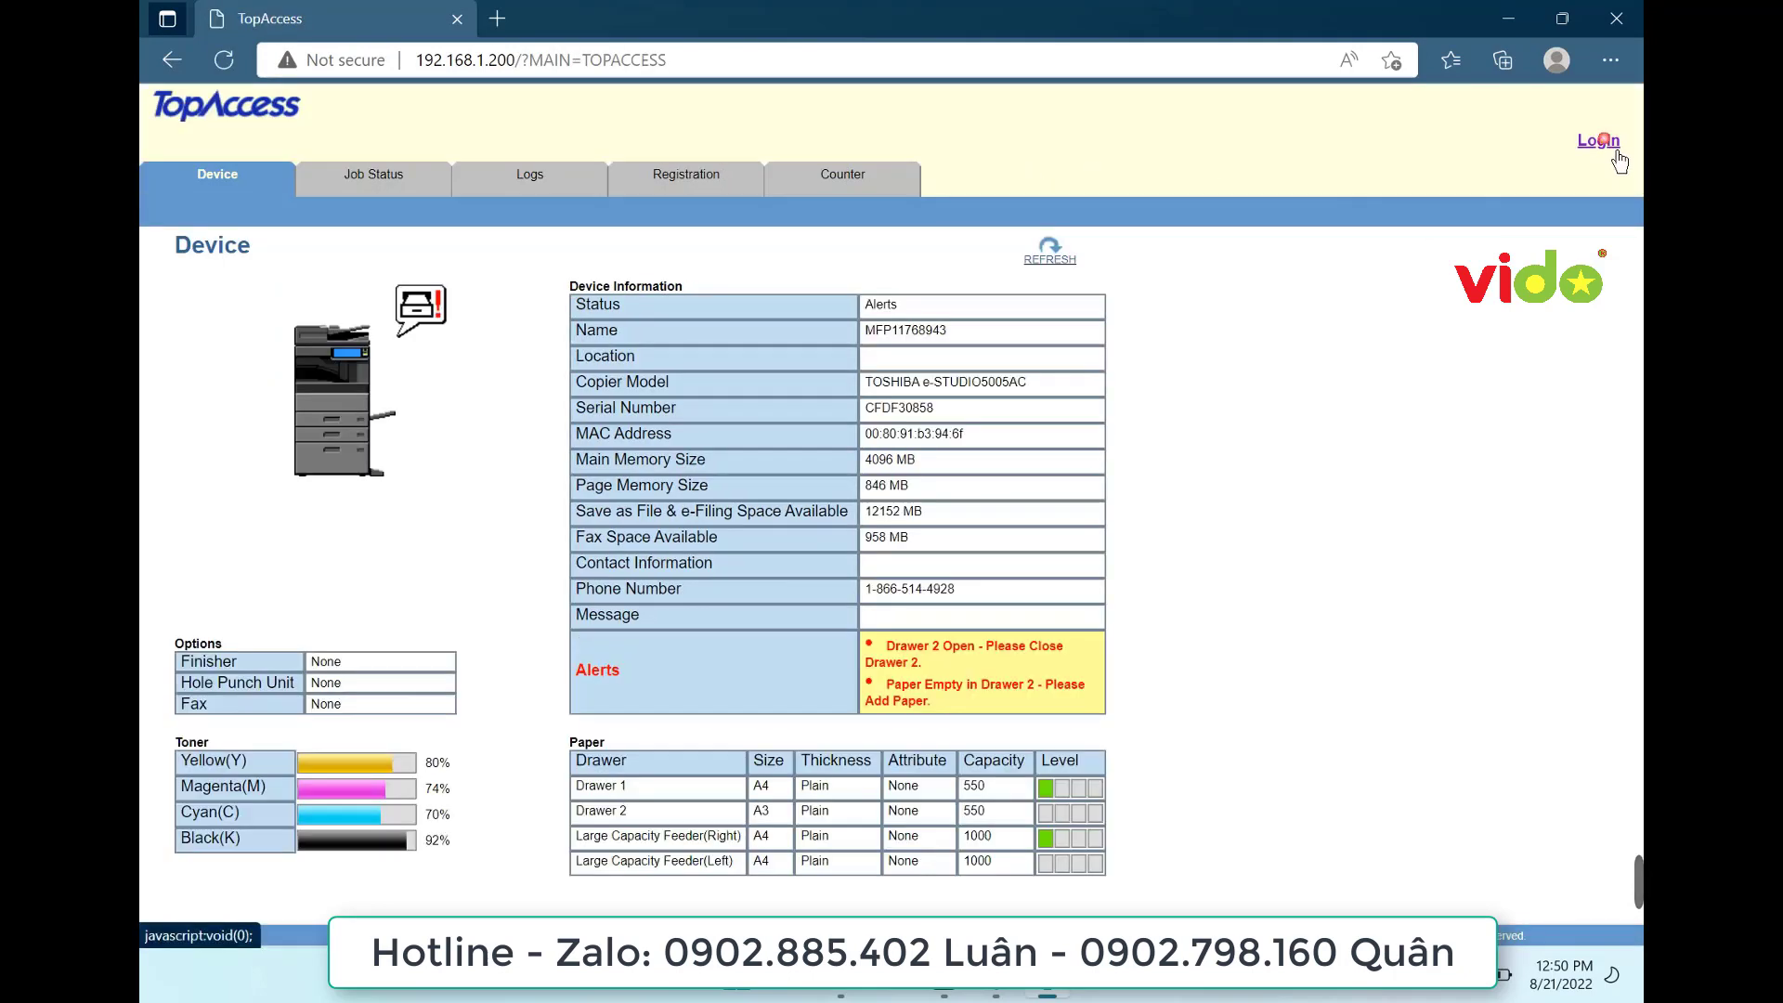
pyautogui.click(1595, 144)
pyautogui.click(1033, 370)
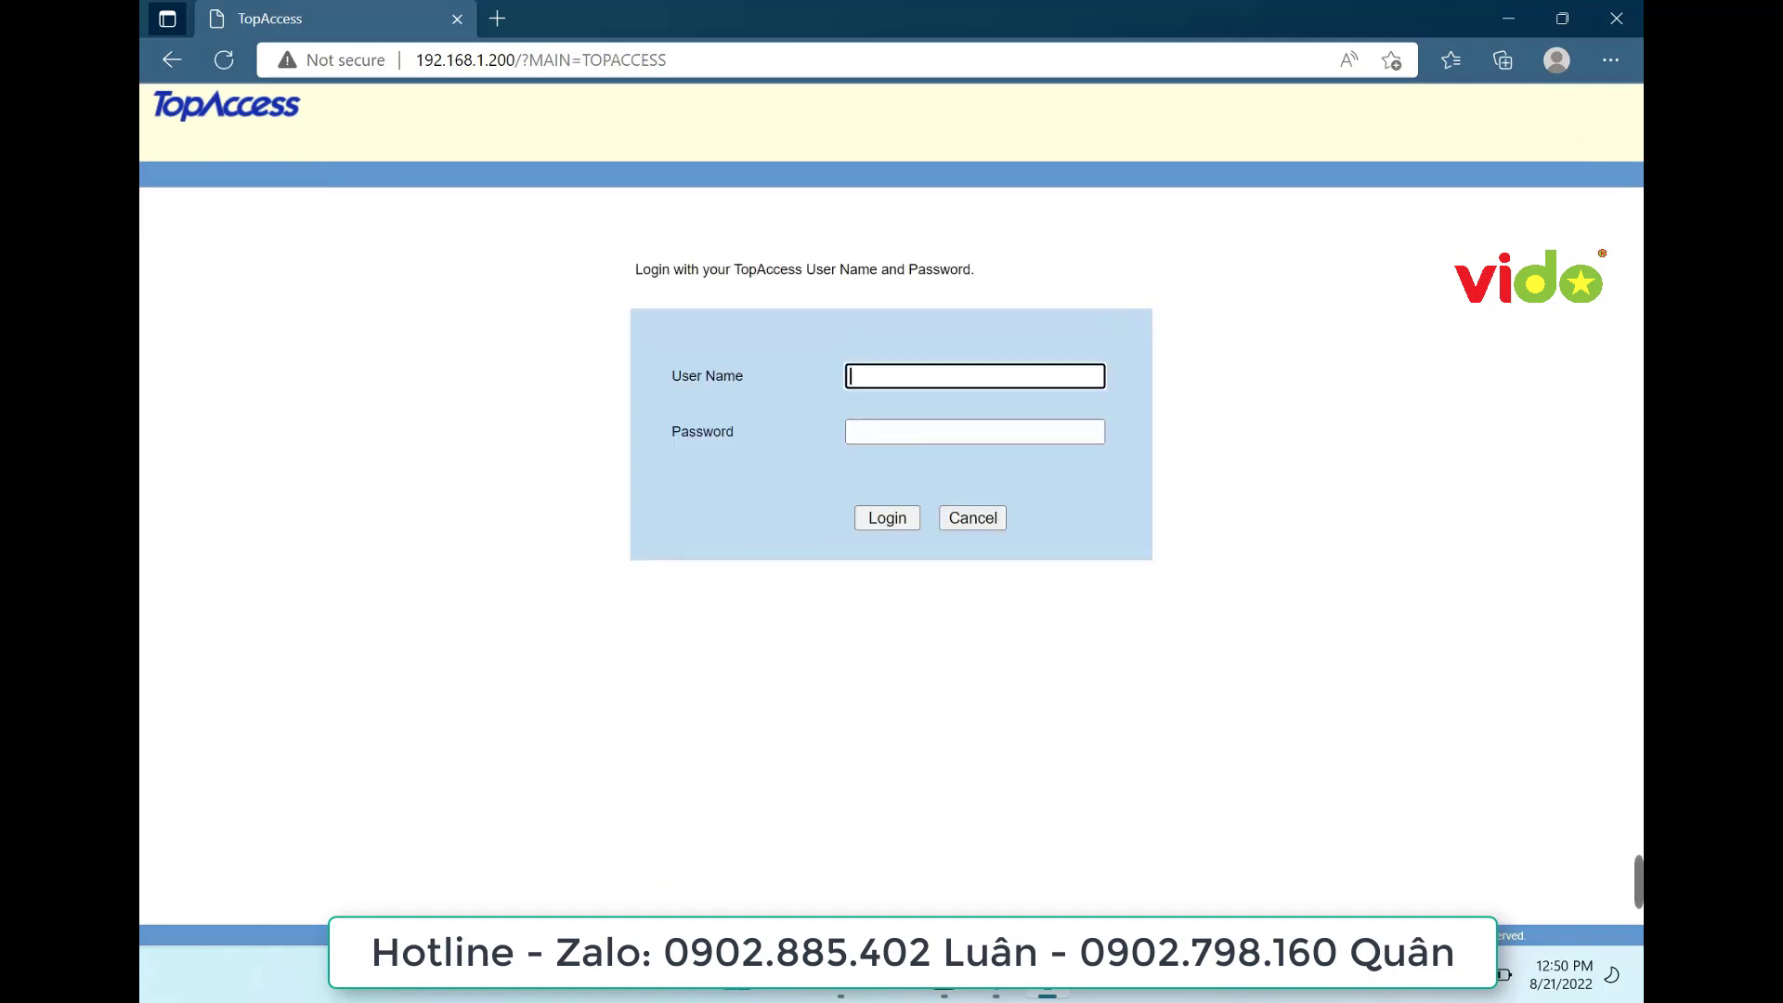
pyautogui.click(945, 455)
pyautogui.click(943, 431)
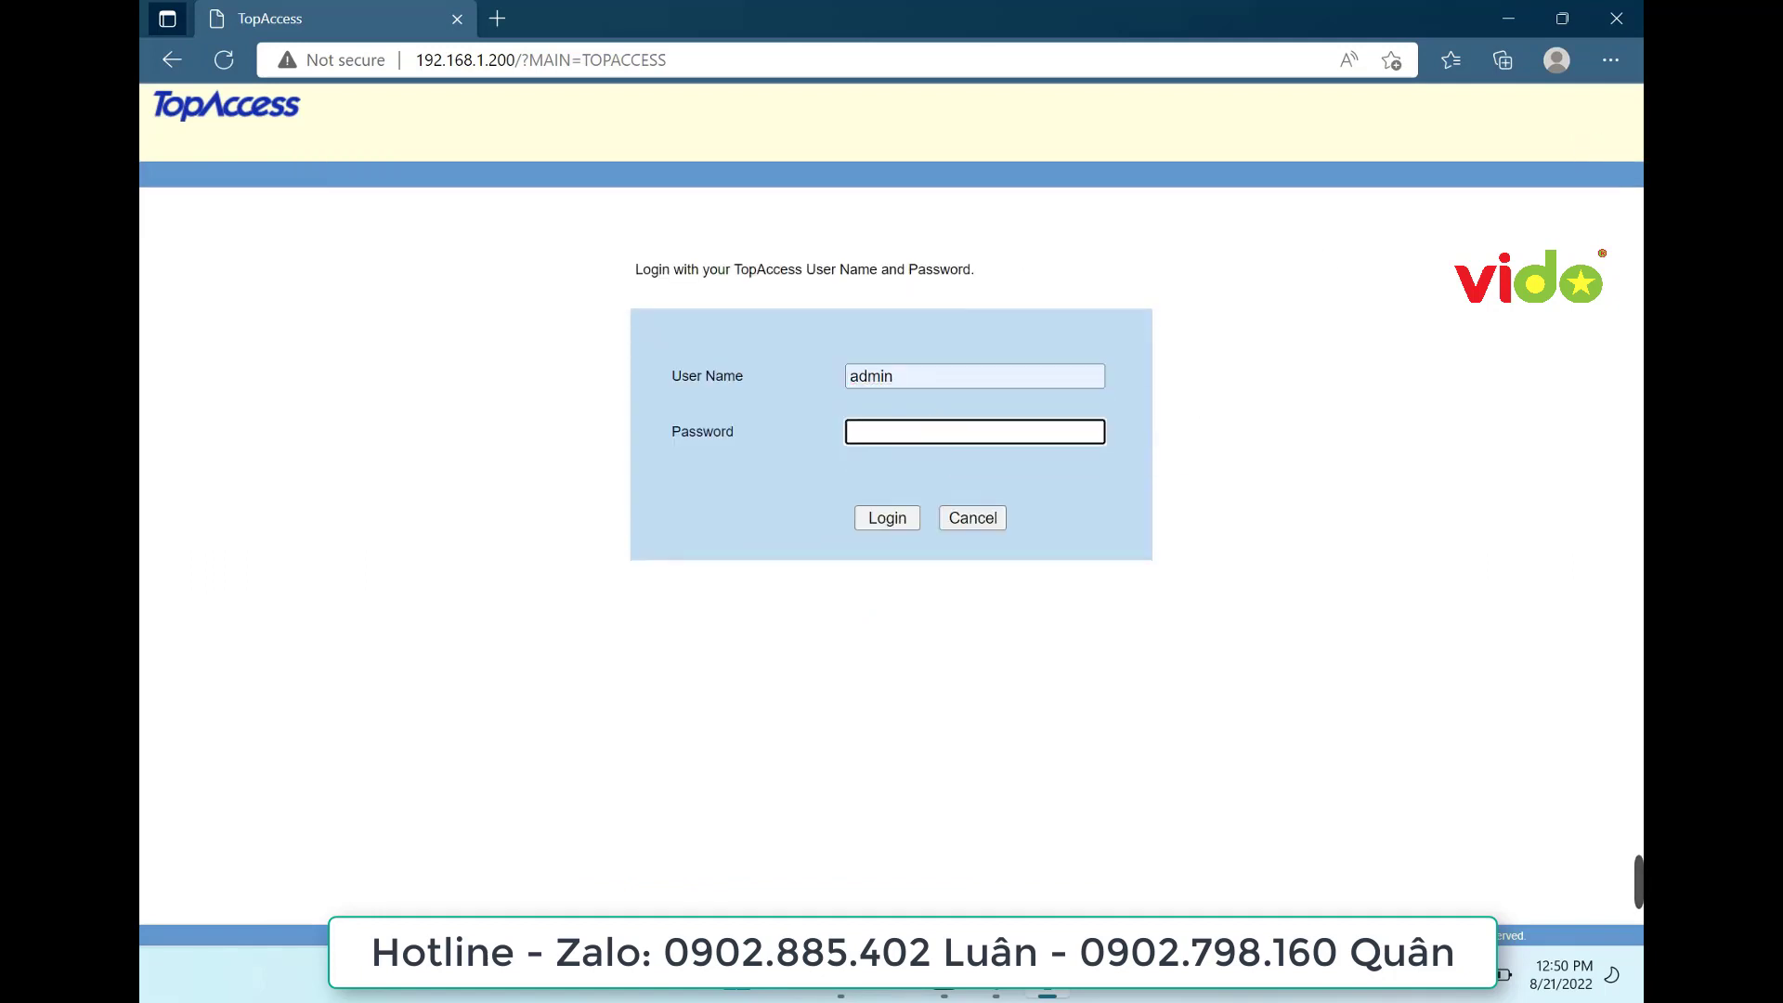
pyautogui.write('12')
pyautogui.click(1087, 432)
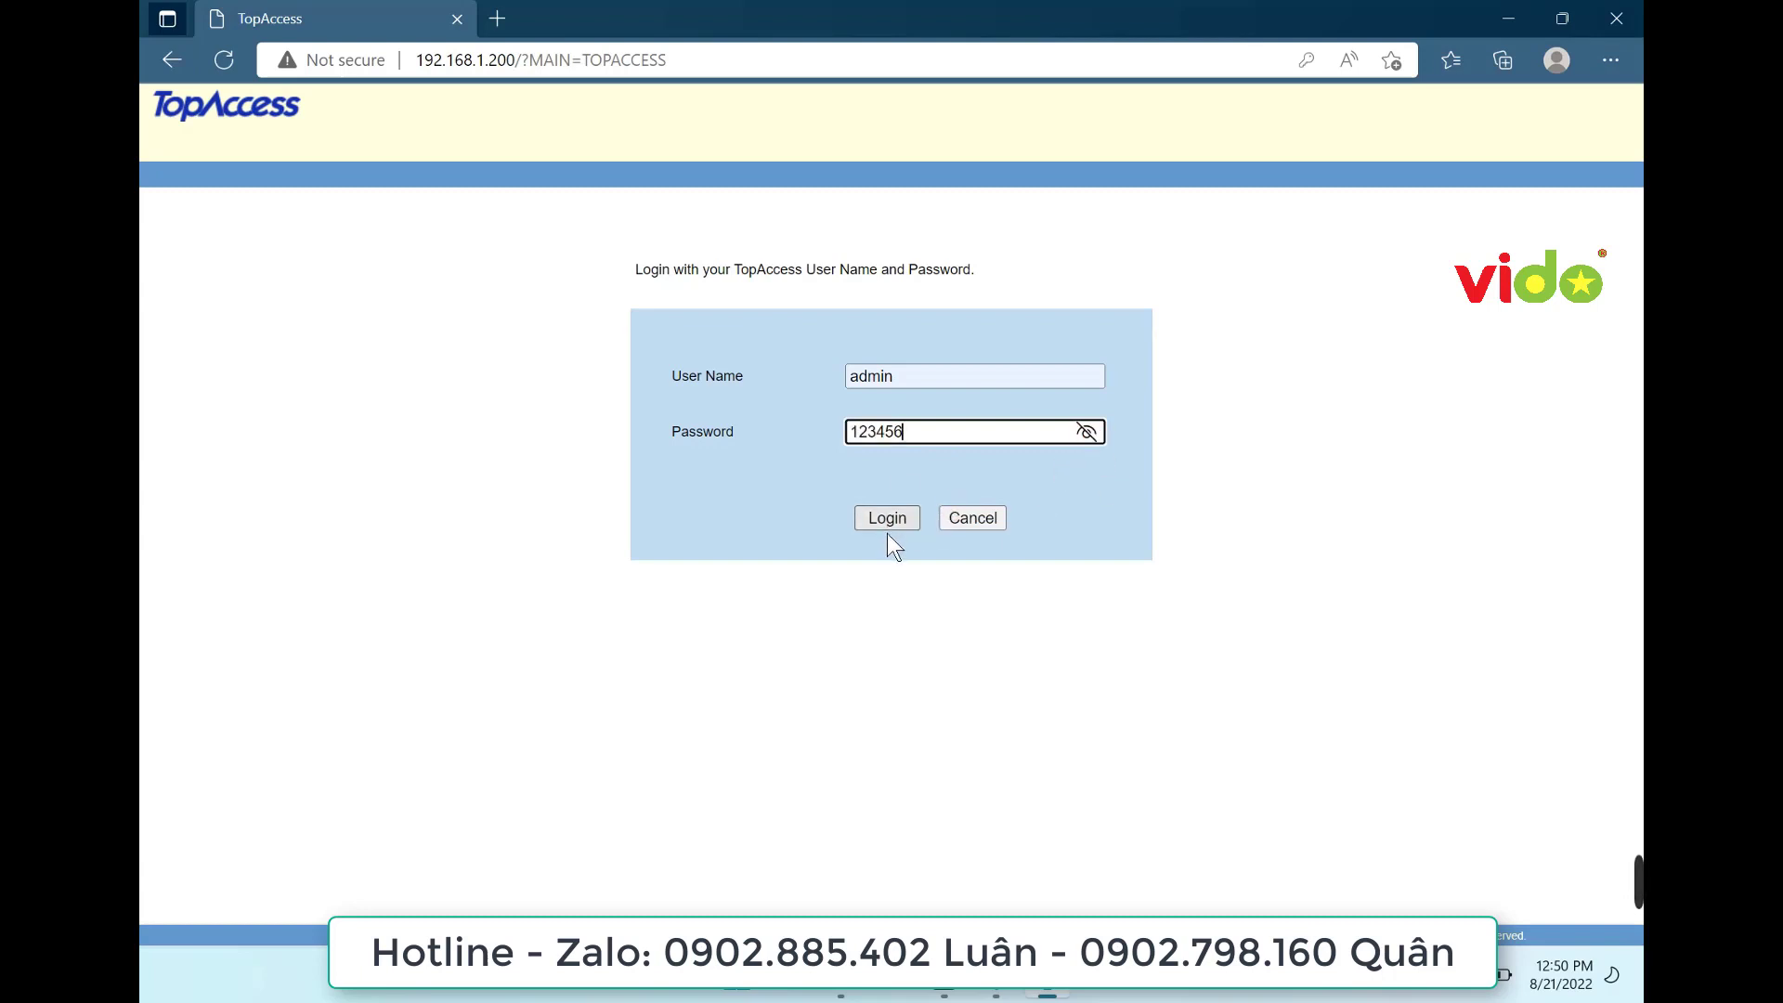
pyautogui.click(893, 526)
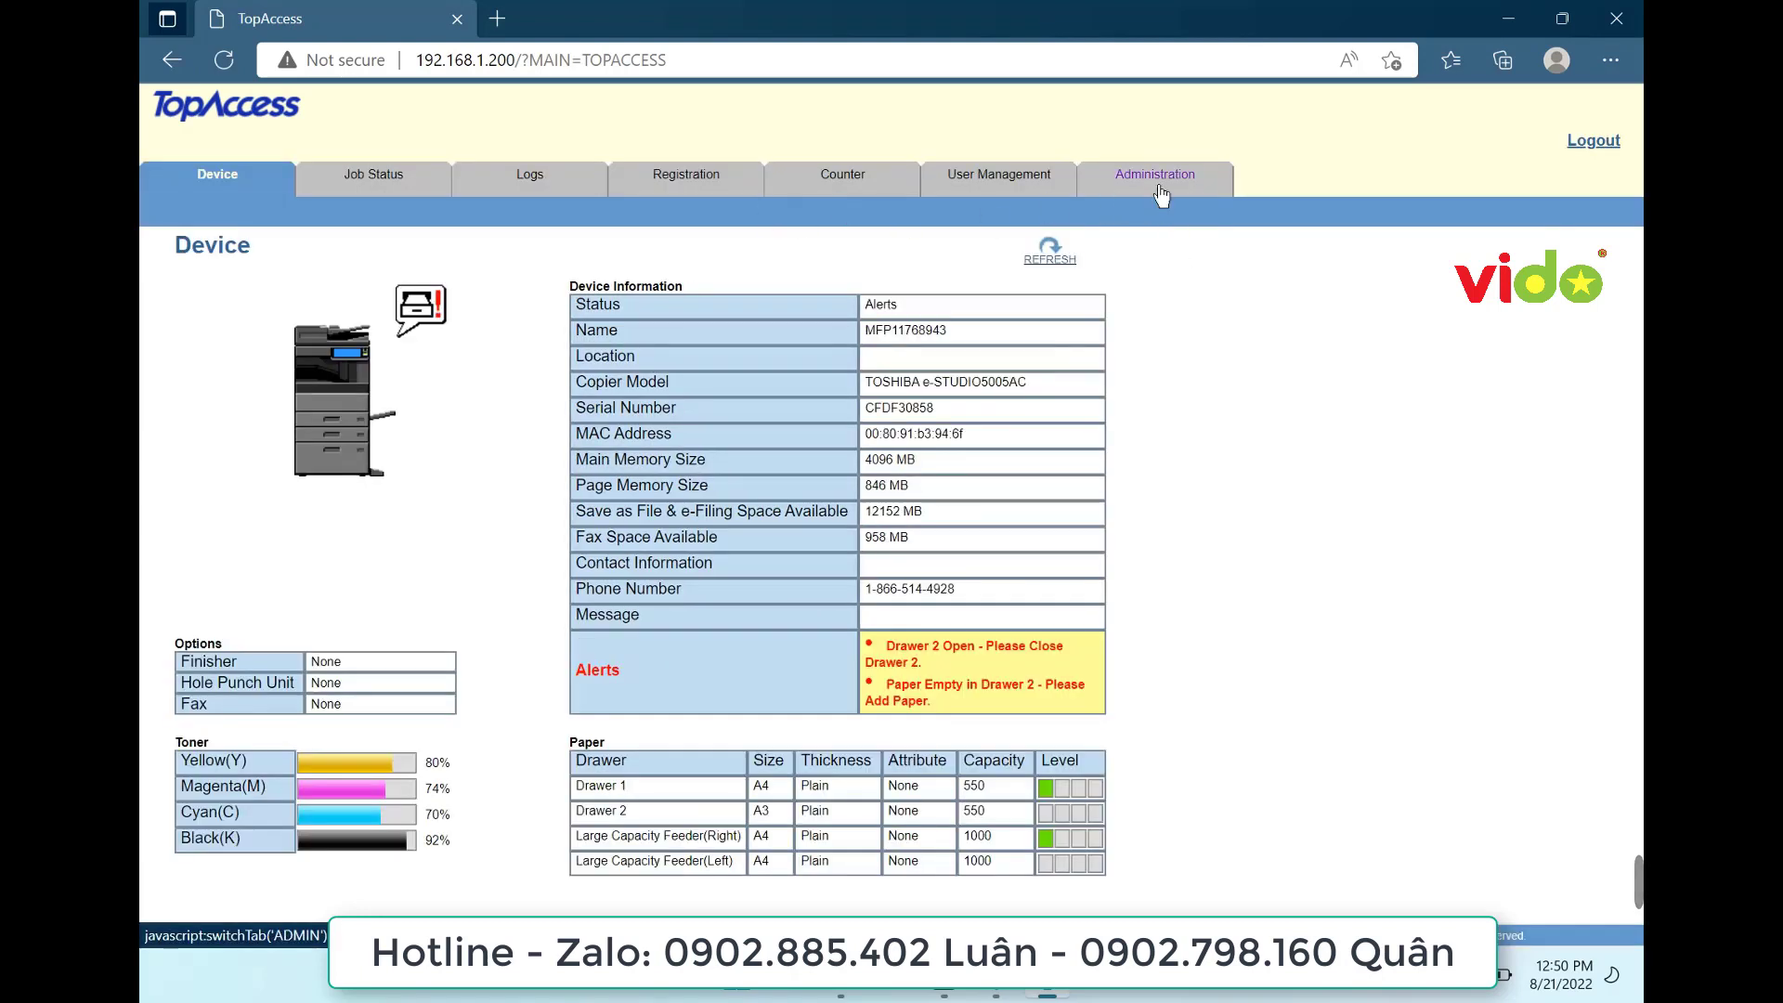
# Review the Remote 1 SMB options under Administration > Setup > Save as file and save them
pyautogui.click(1158, 189)
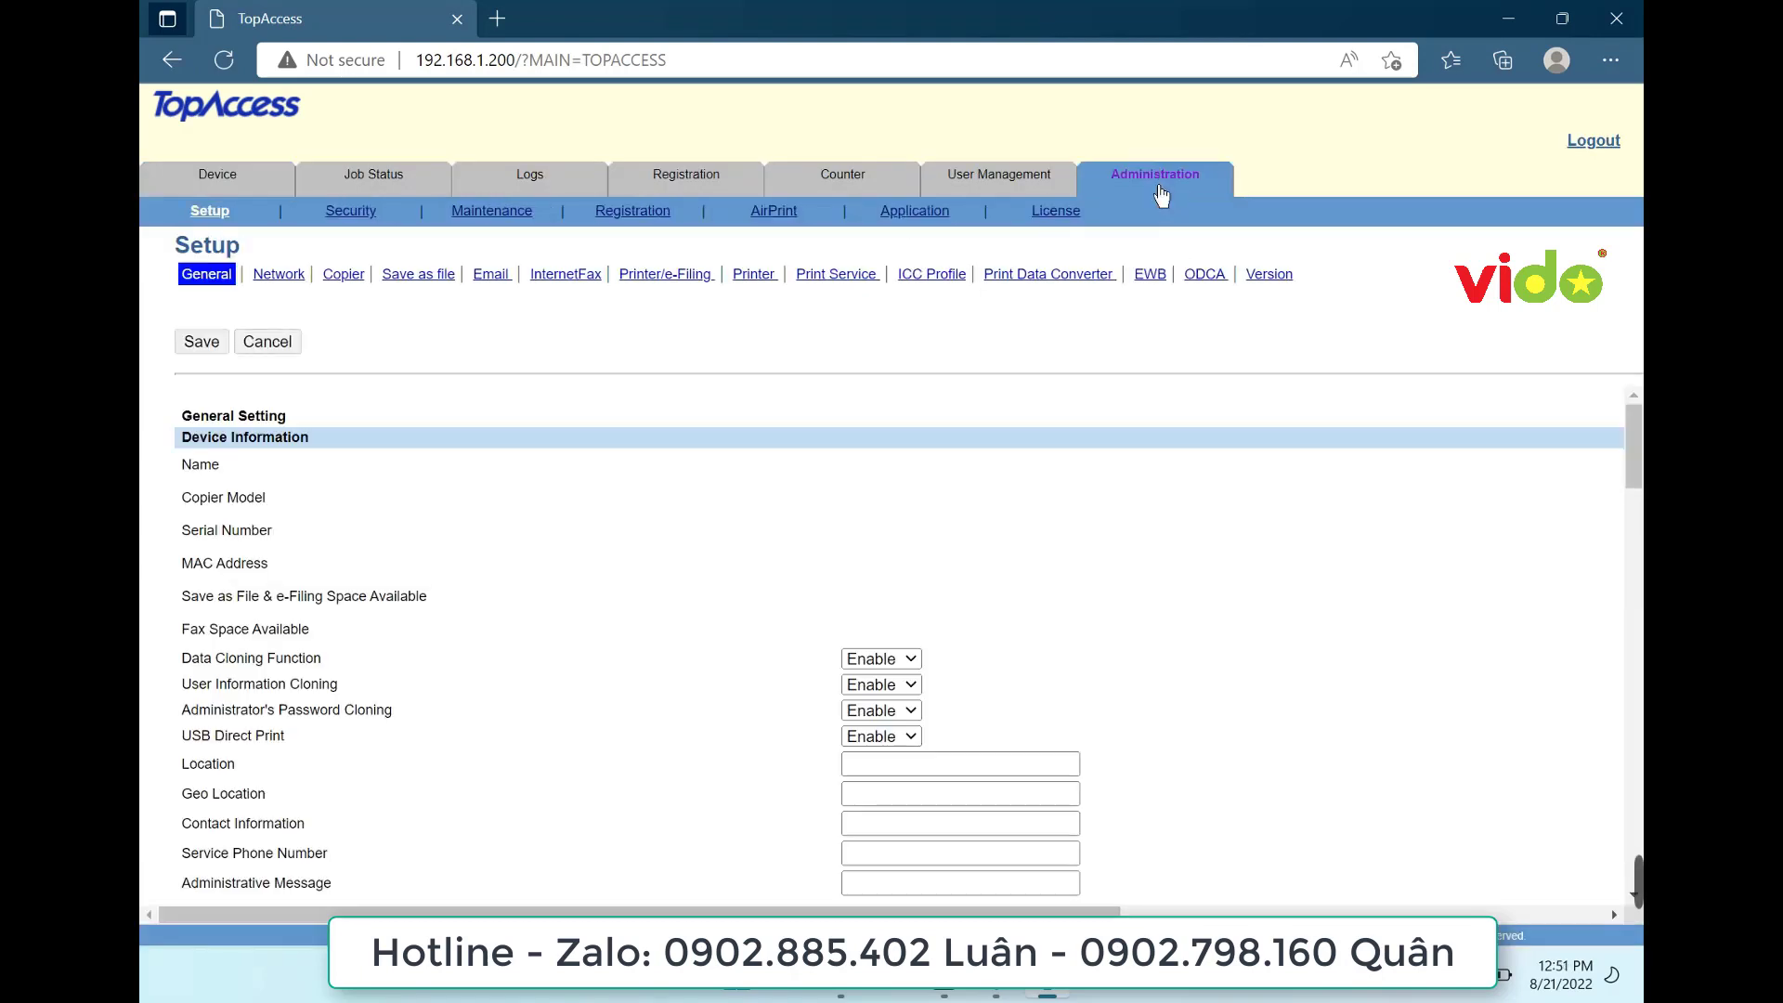
pyautogui.click(449, 290)
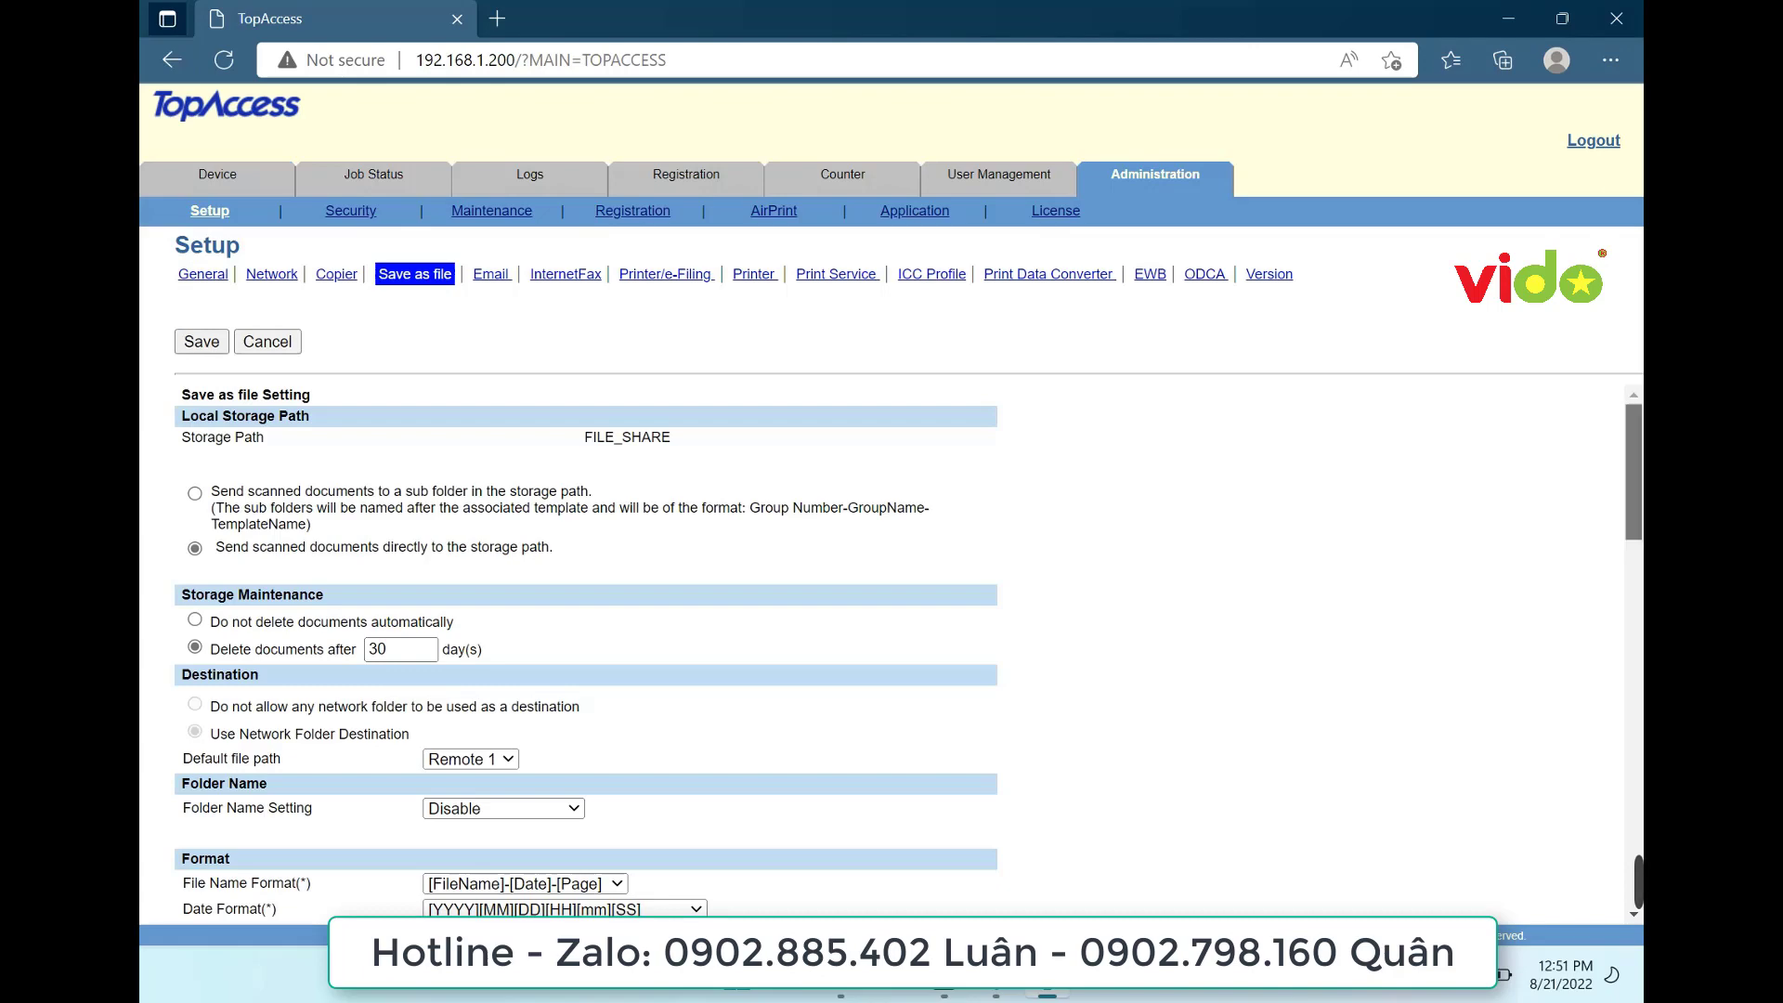
pyautogui.scroll(-10, 1625, 572)
pyautogui.scroll(-1, 1606, 650)
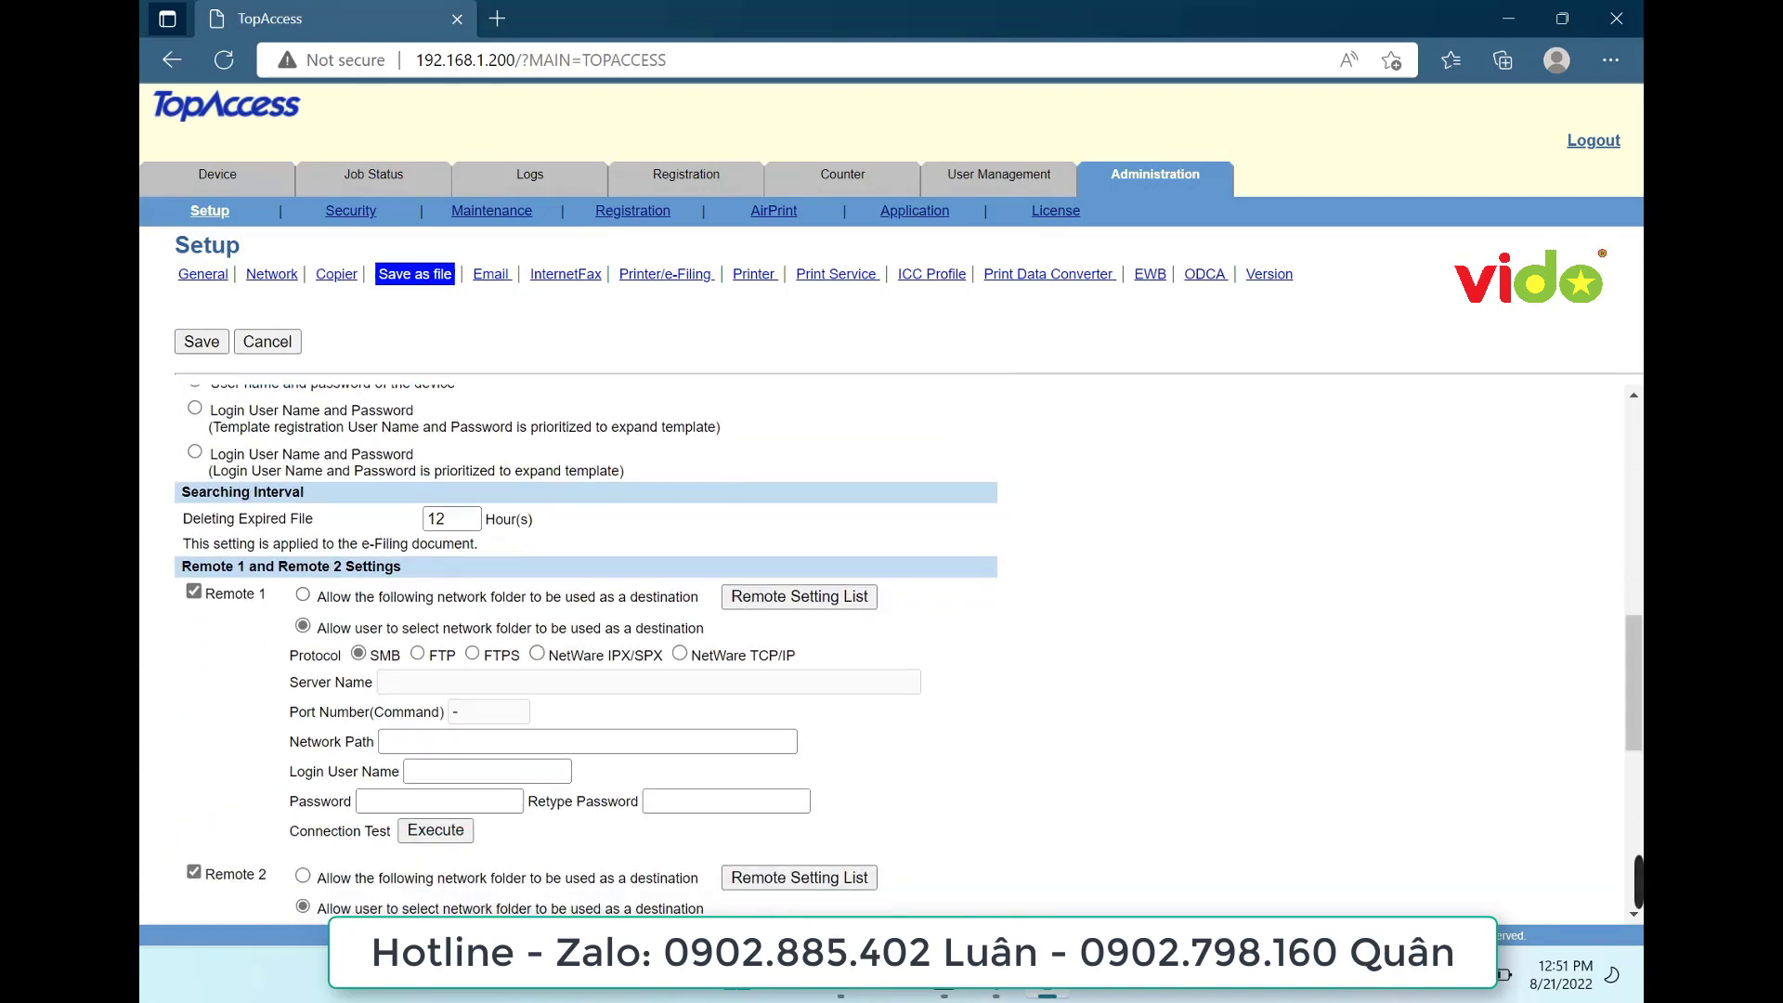
pyautogui.moveTo(223, 567); pyautogui.dragTo(268, 596)
pyautogui.click(297, 641)
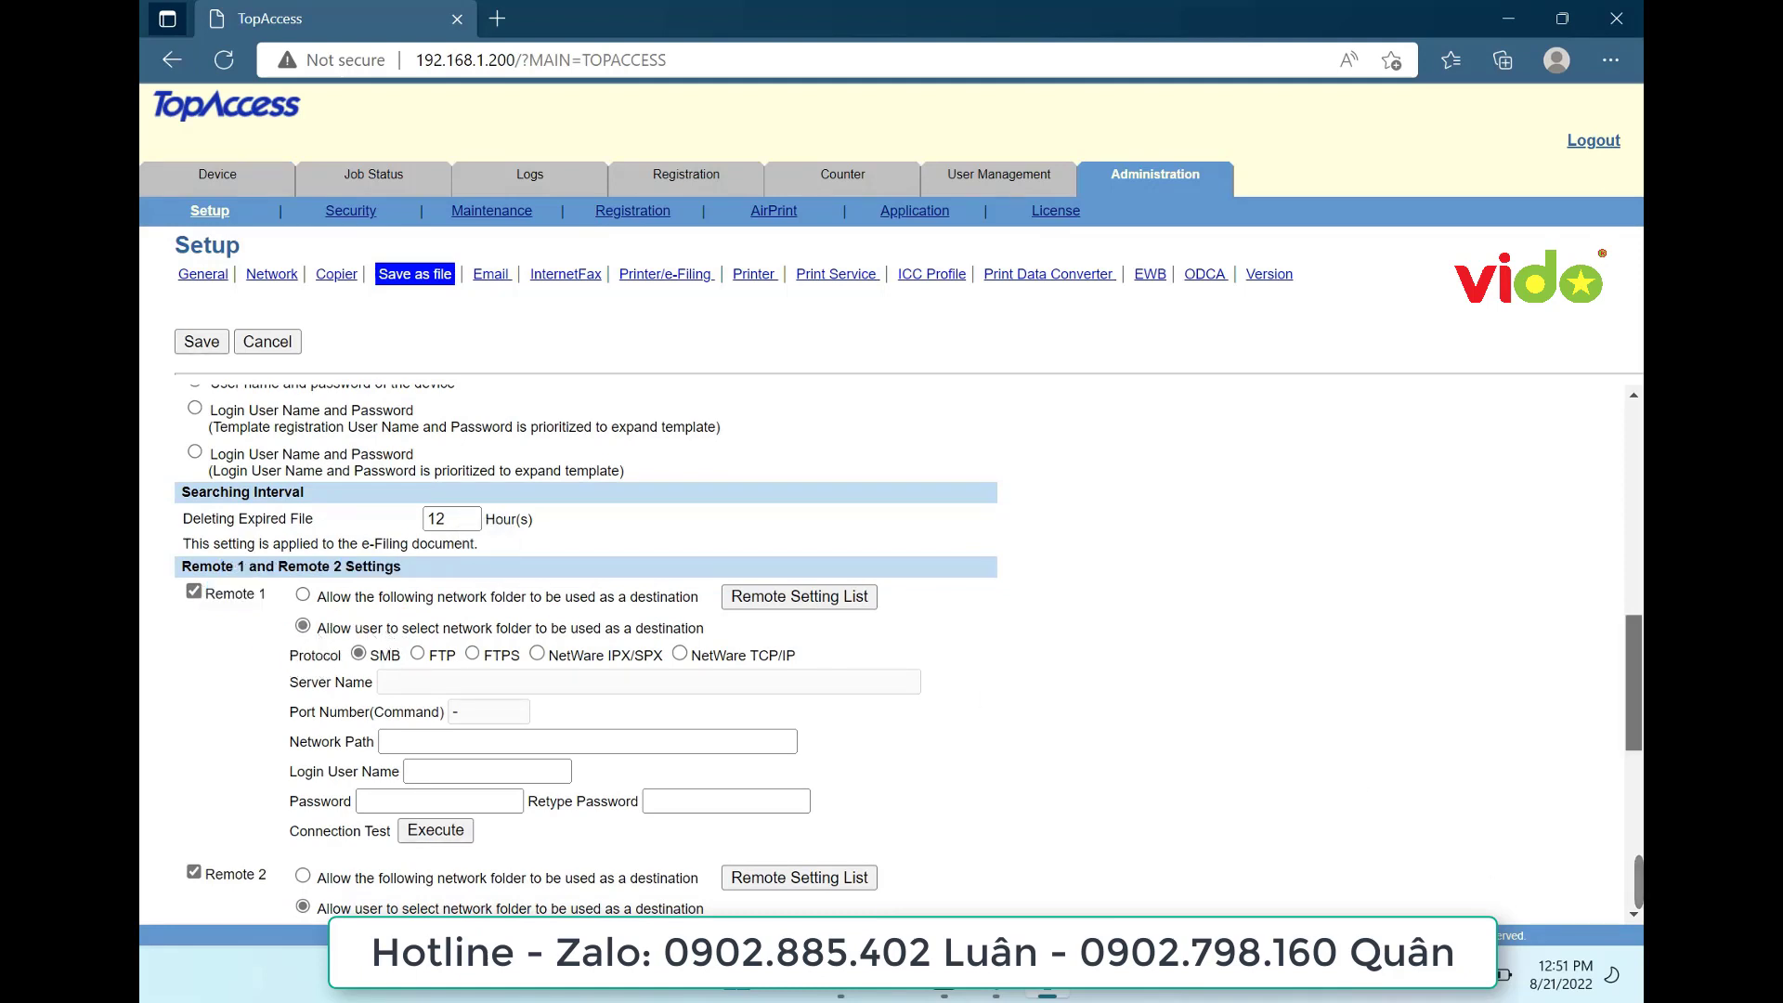
pyautogui.scroll(10, 908, 655)
pyautogui.scroll(-8, 1613, 704)
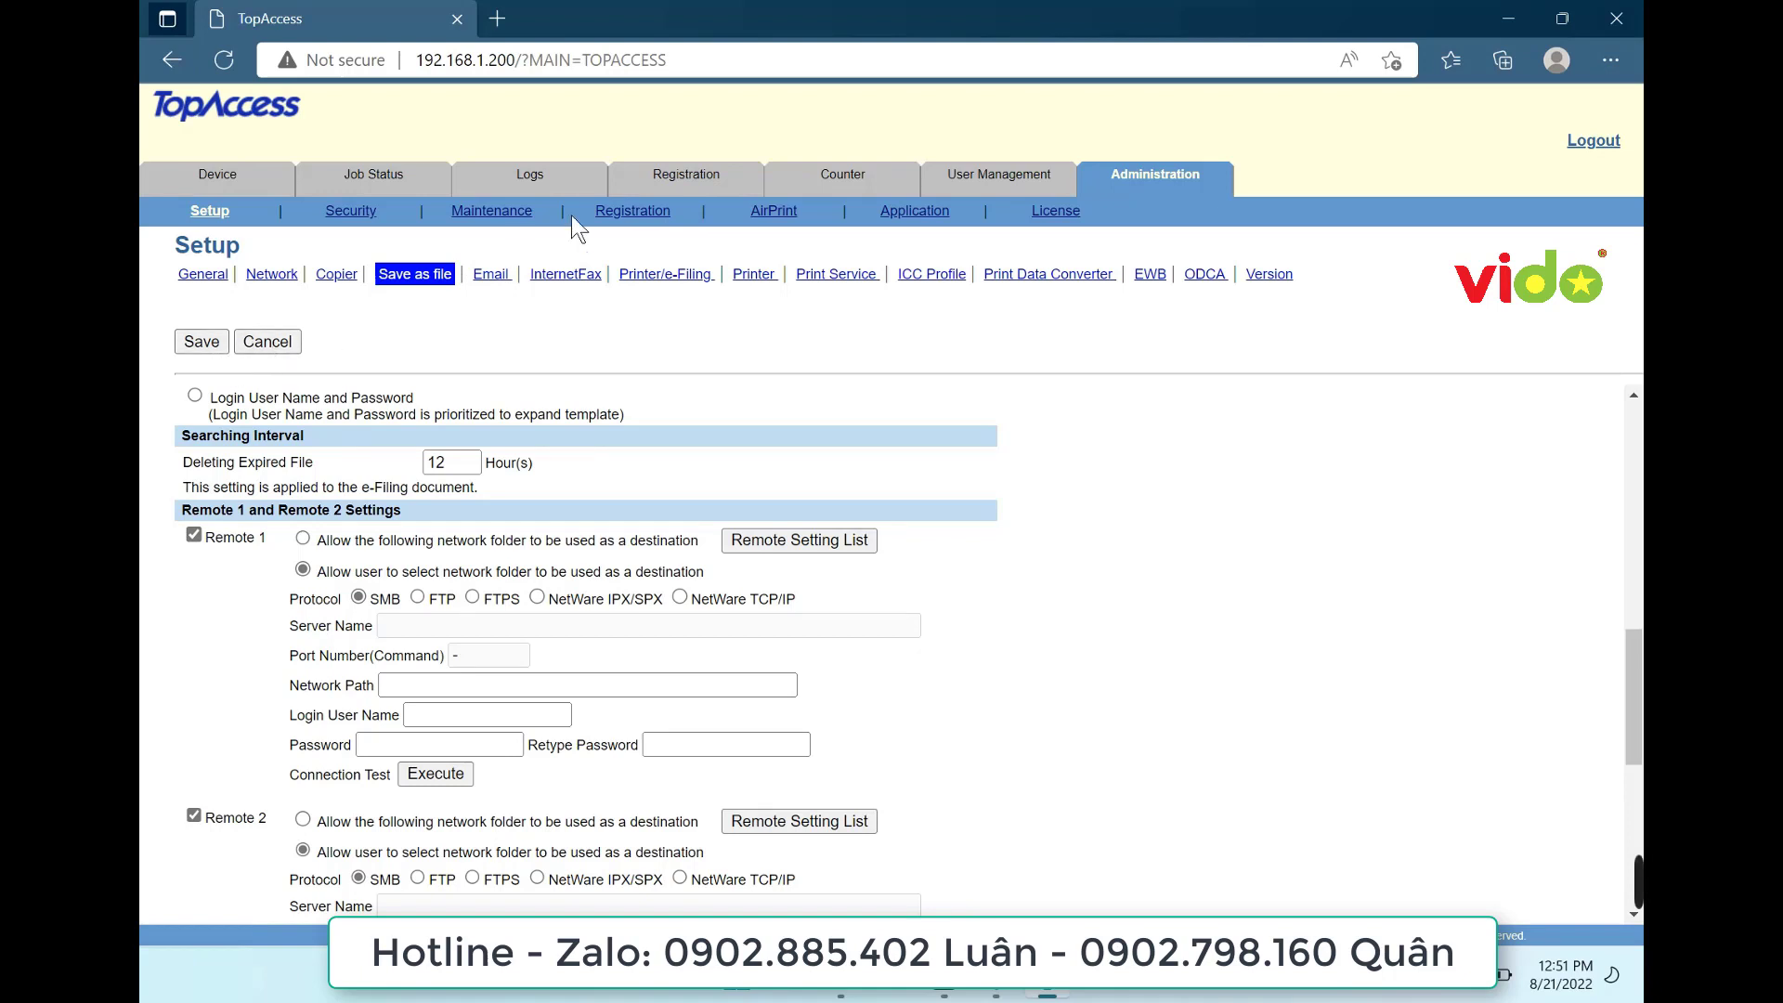
pyautogui.click(203, 345)
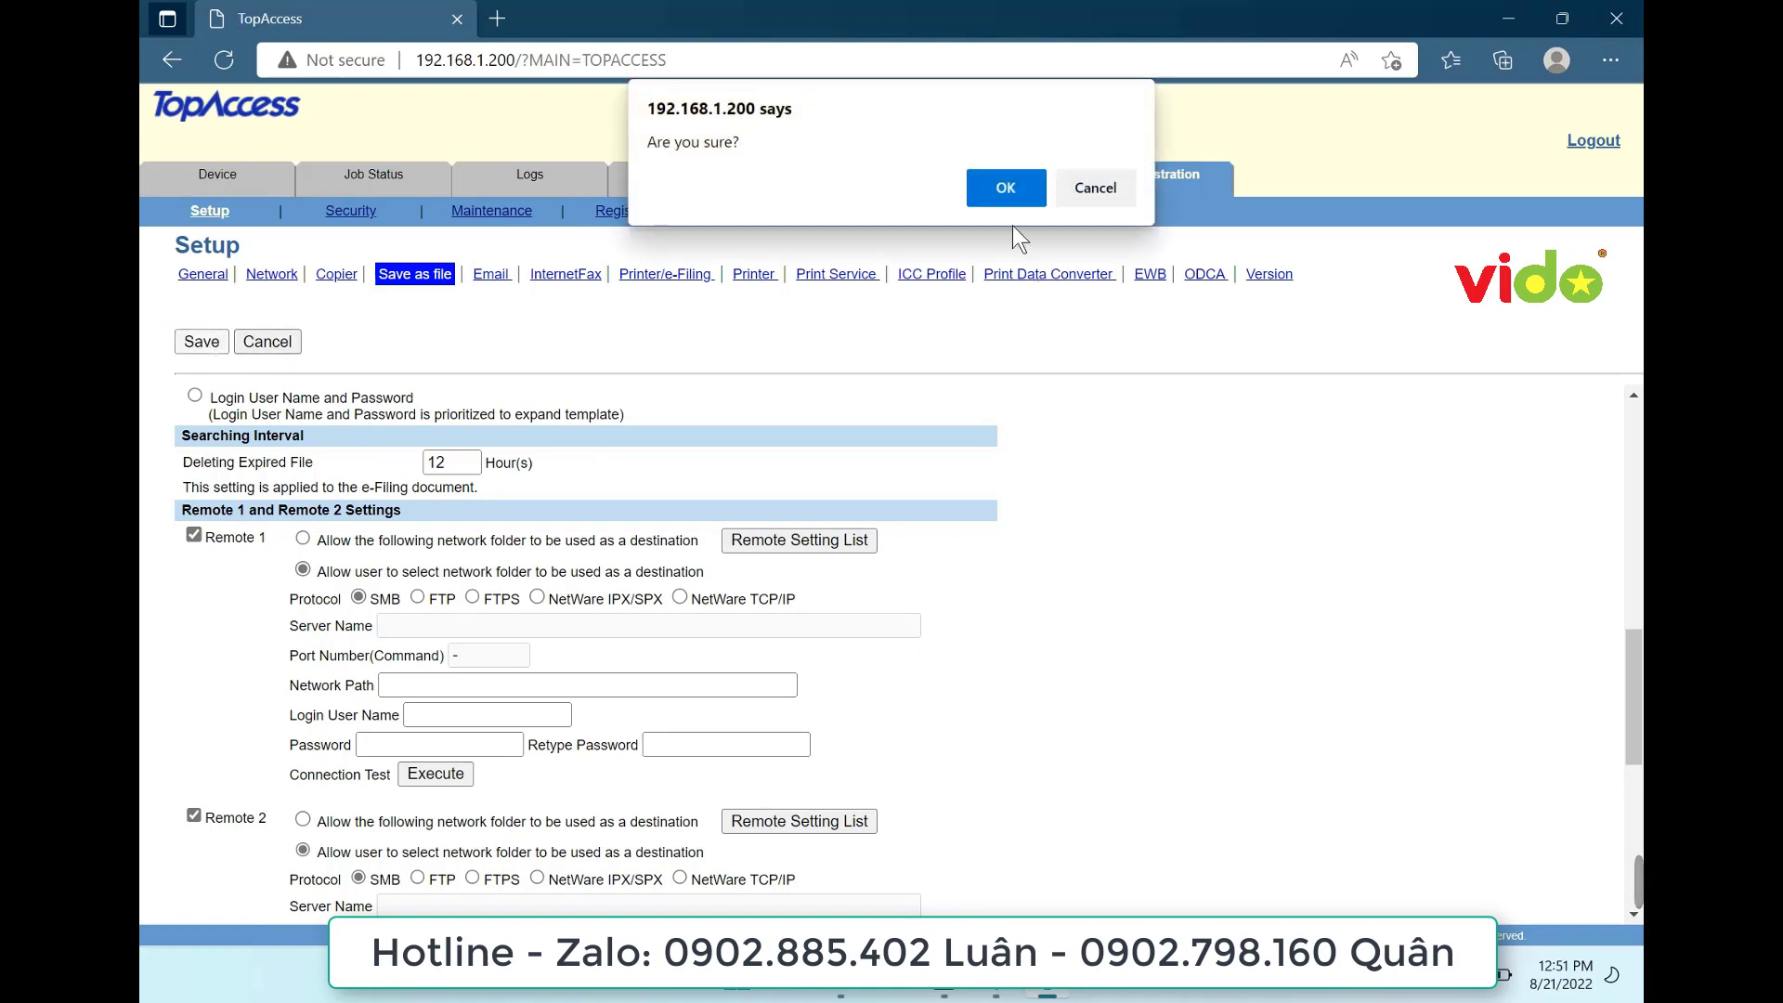
pyautogui.click(1029, 197)
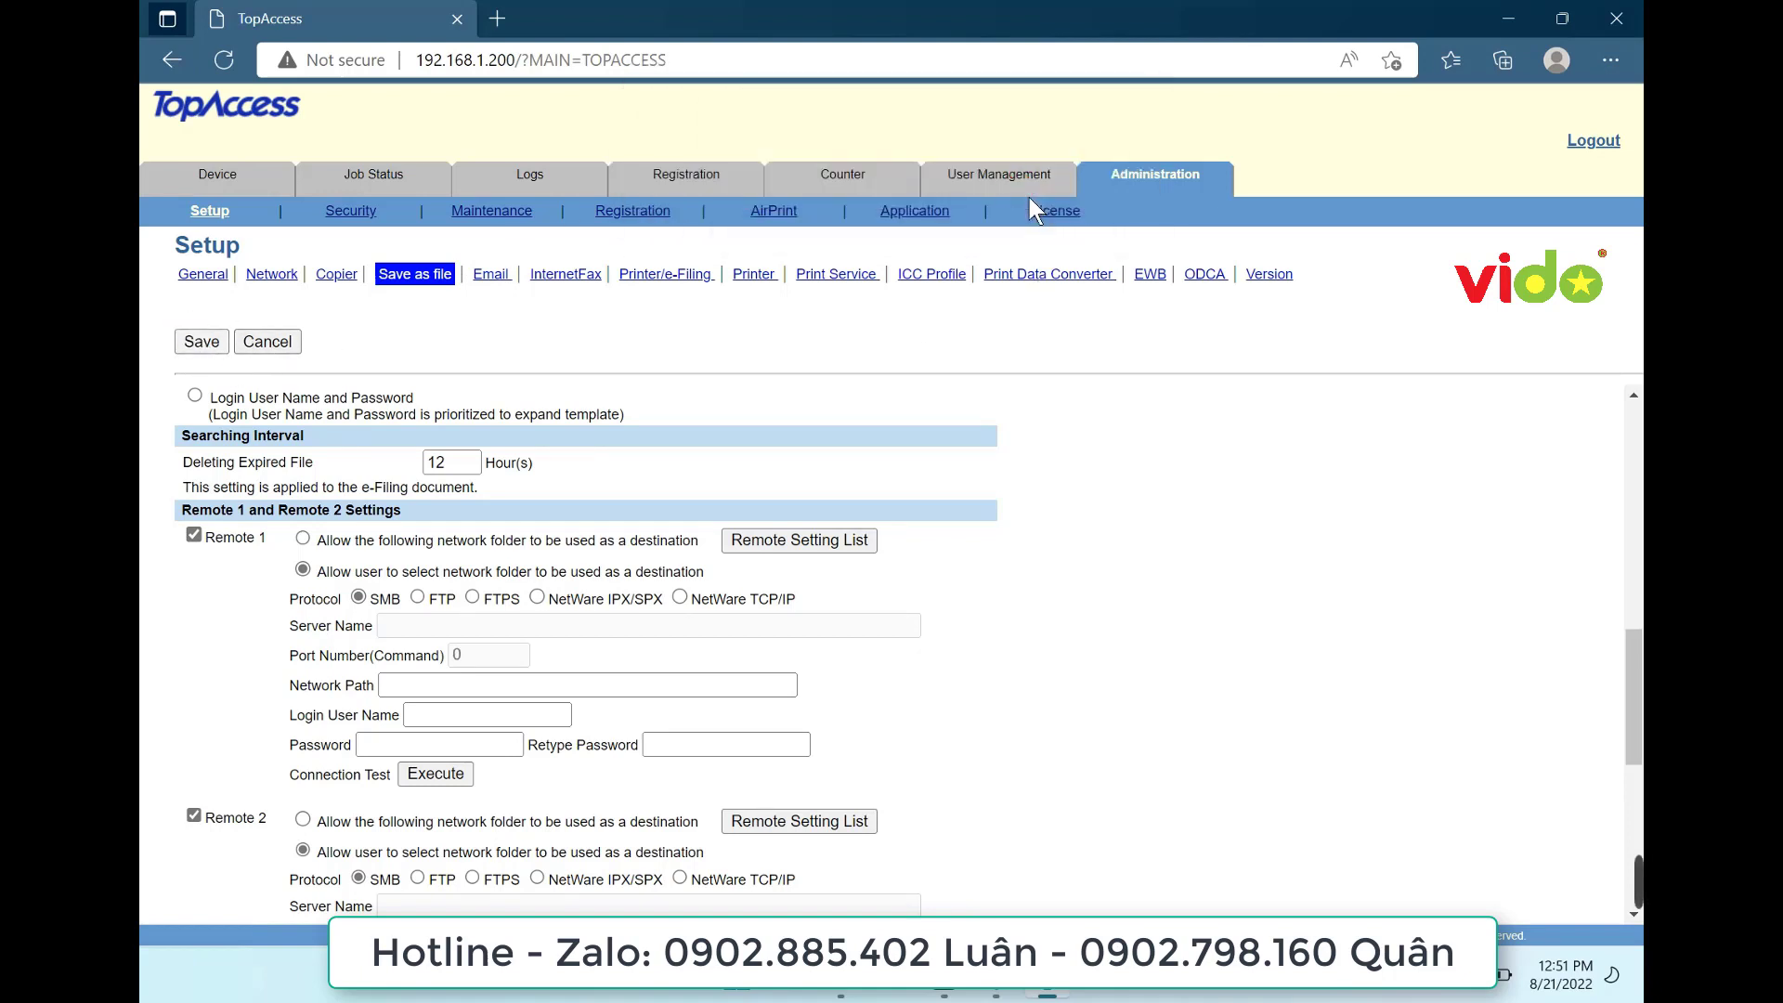
# Open the properties of the undefined template group 003
pyautogui.click(689, 185)
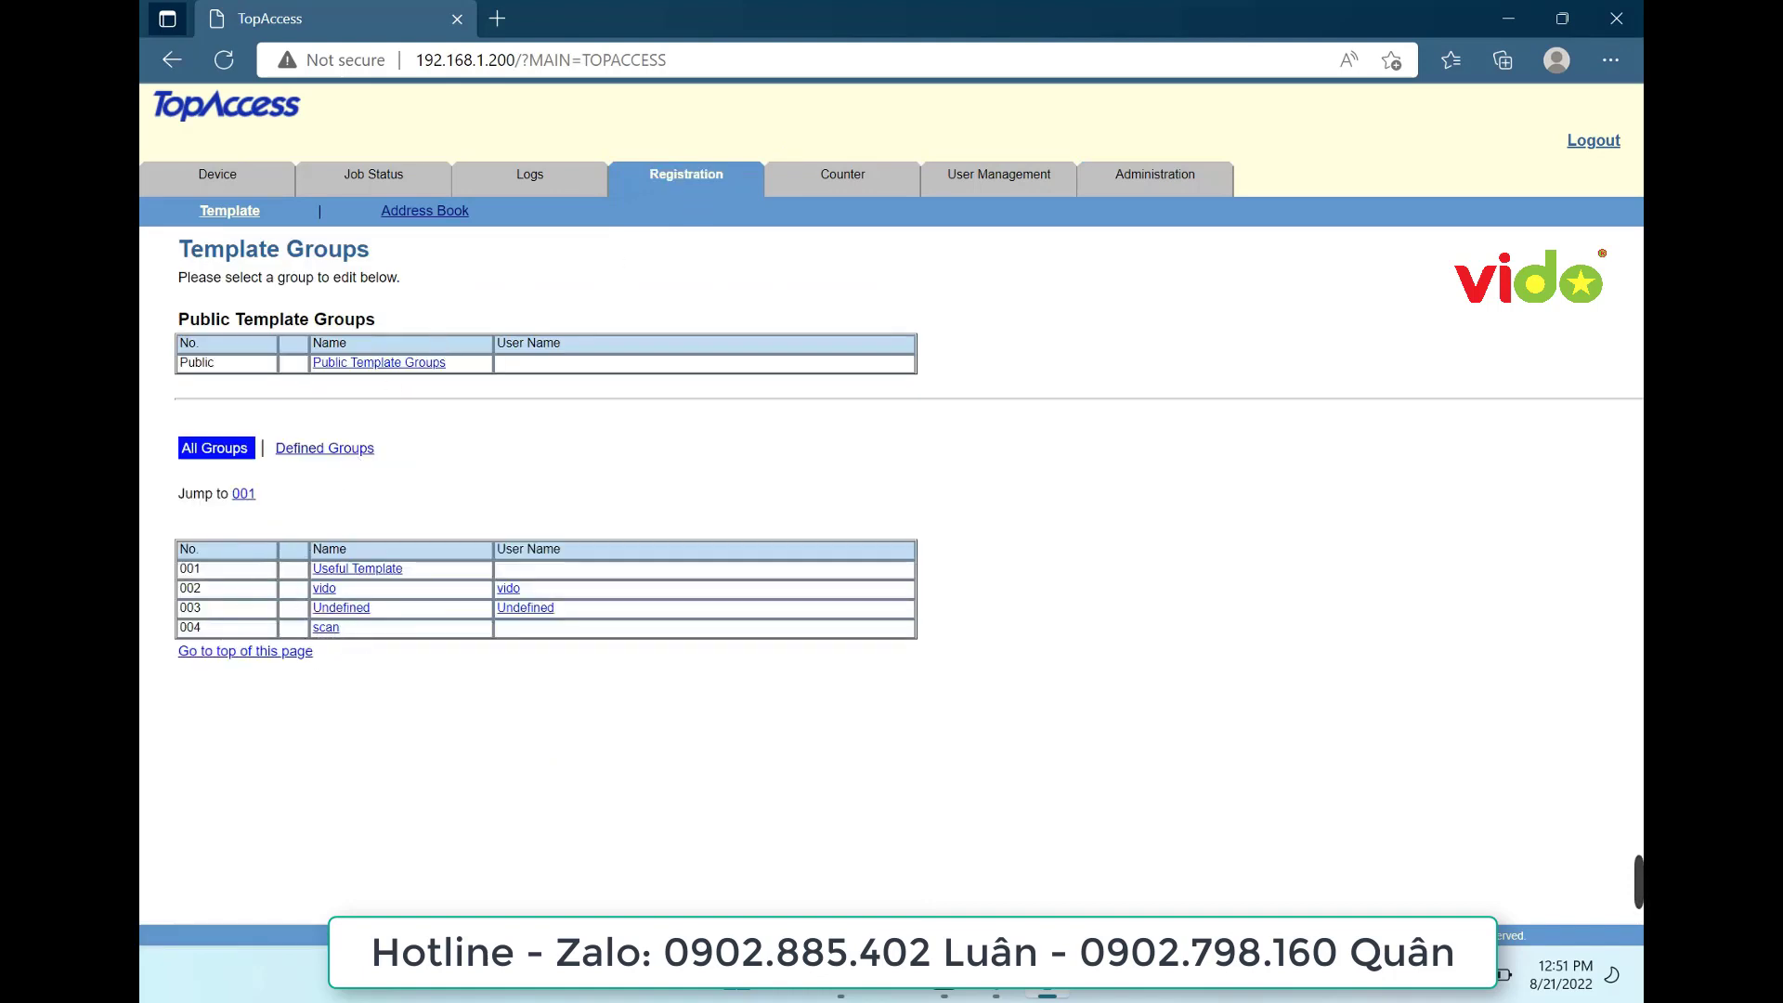
pyautogui.moveTo(195, 607); pyautogui.dragTo(312, 620)
pyautogui.click(414, 684)
pyautogui.click(367, 625)
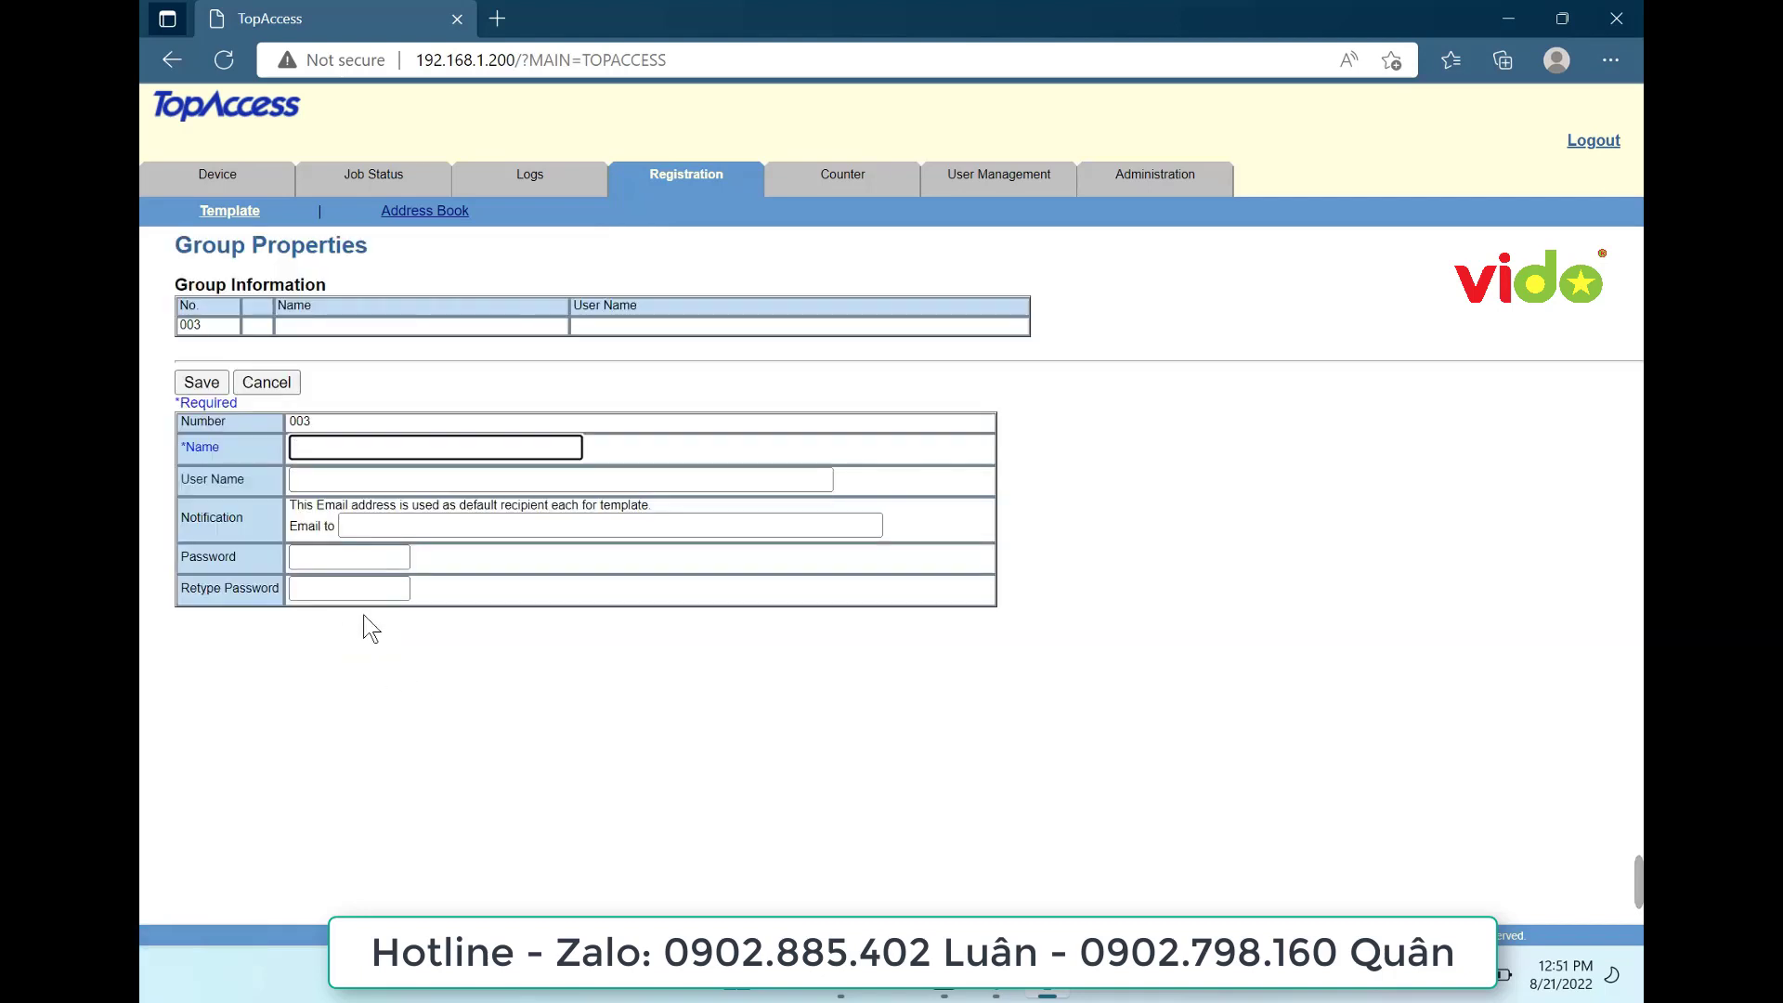
# Enter 'toshiba mau' as both the group name and user name, then save
pyautogui.click(366, 447)
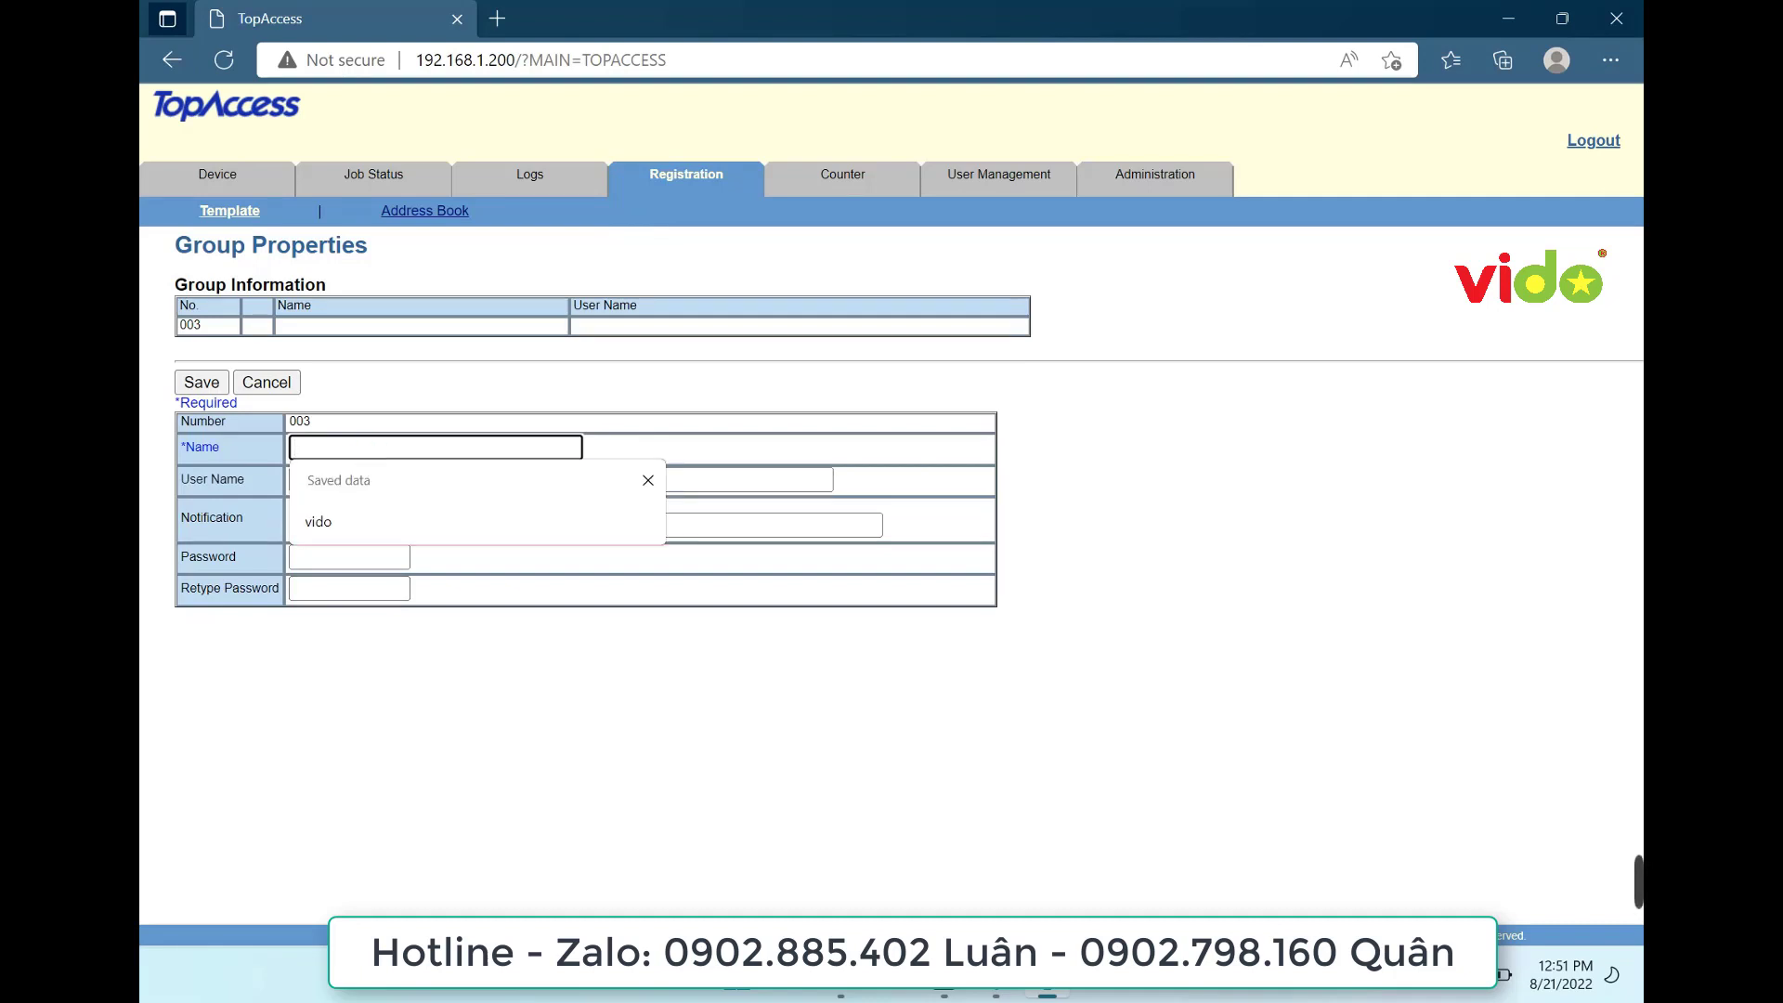
pyautogui.write('tóhiba')
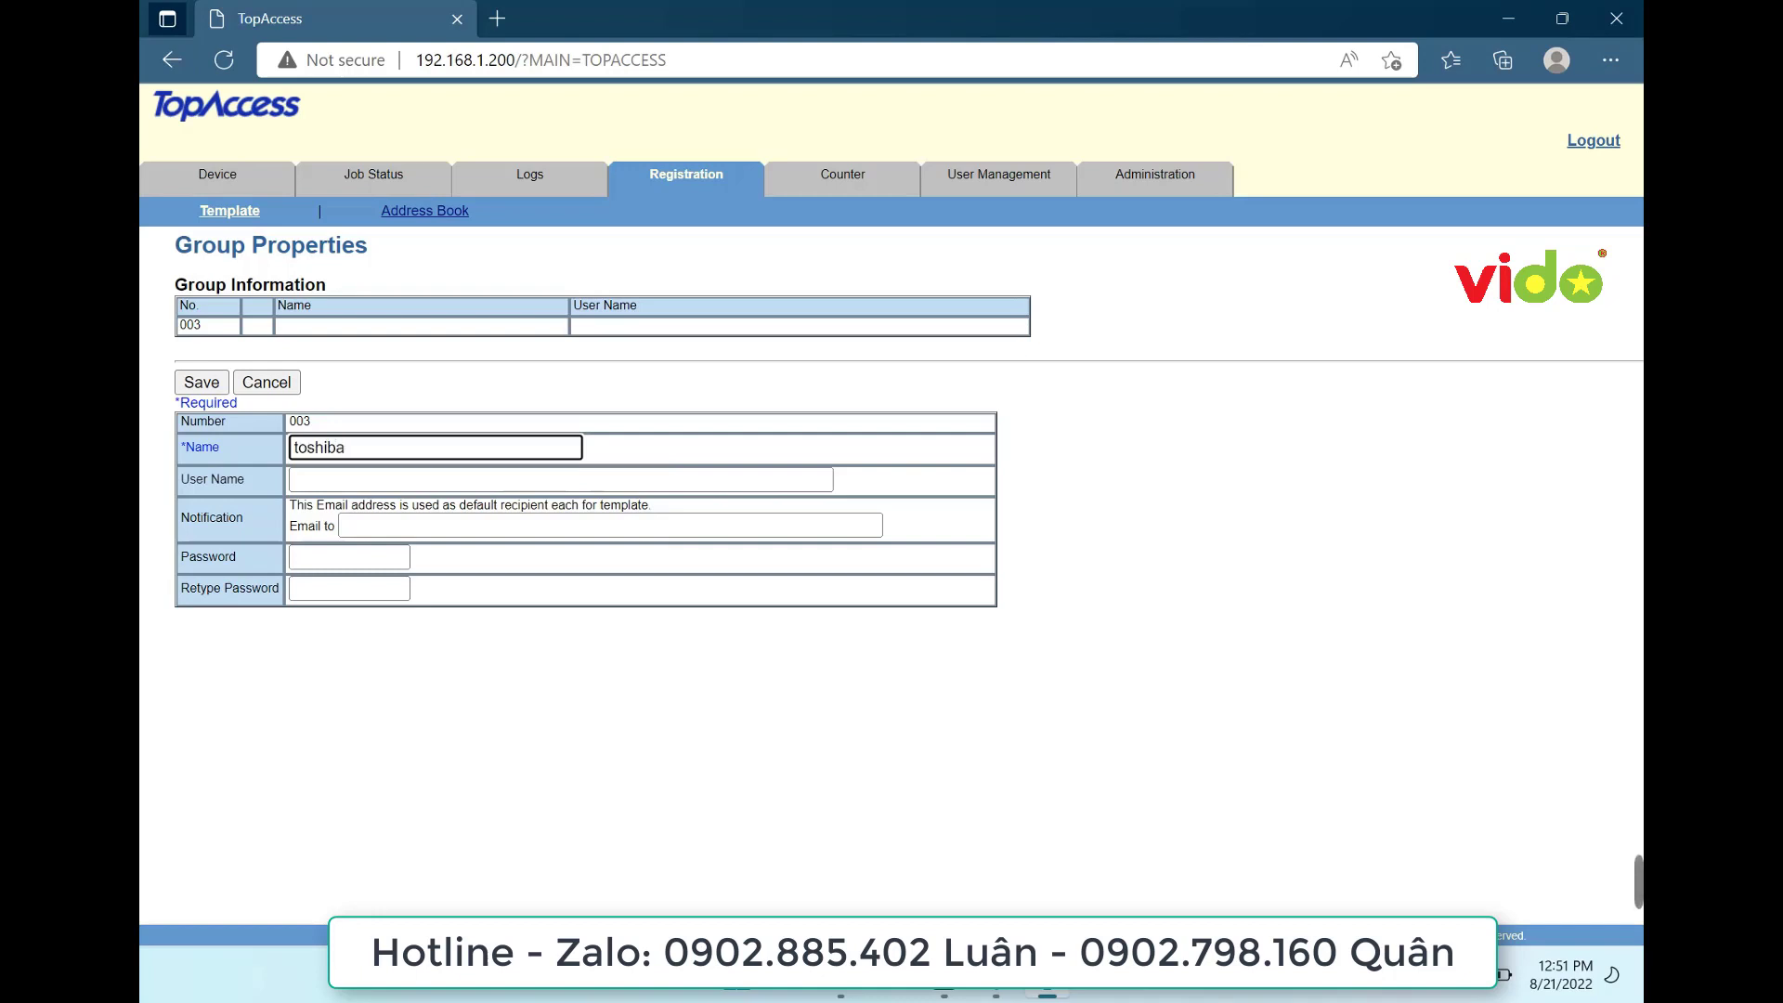
pyautogui.write('mau')
pyautogui.press('Tab')
pyautogui.hotkey('shift', 'Tab')
pyautogui.hotkey('ctrl', 'c')
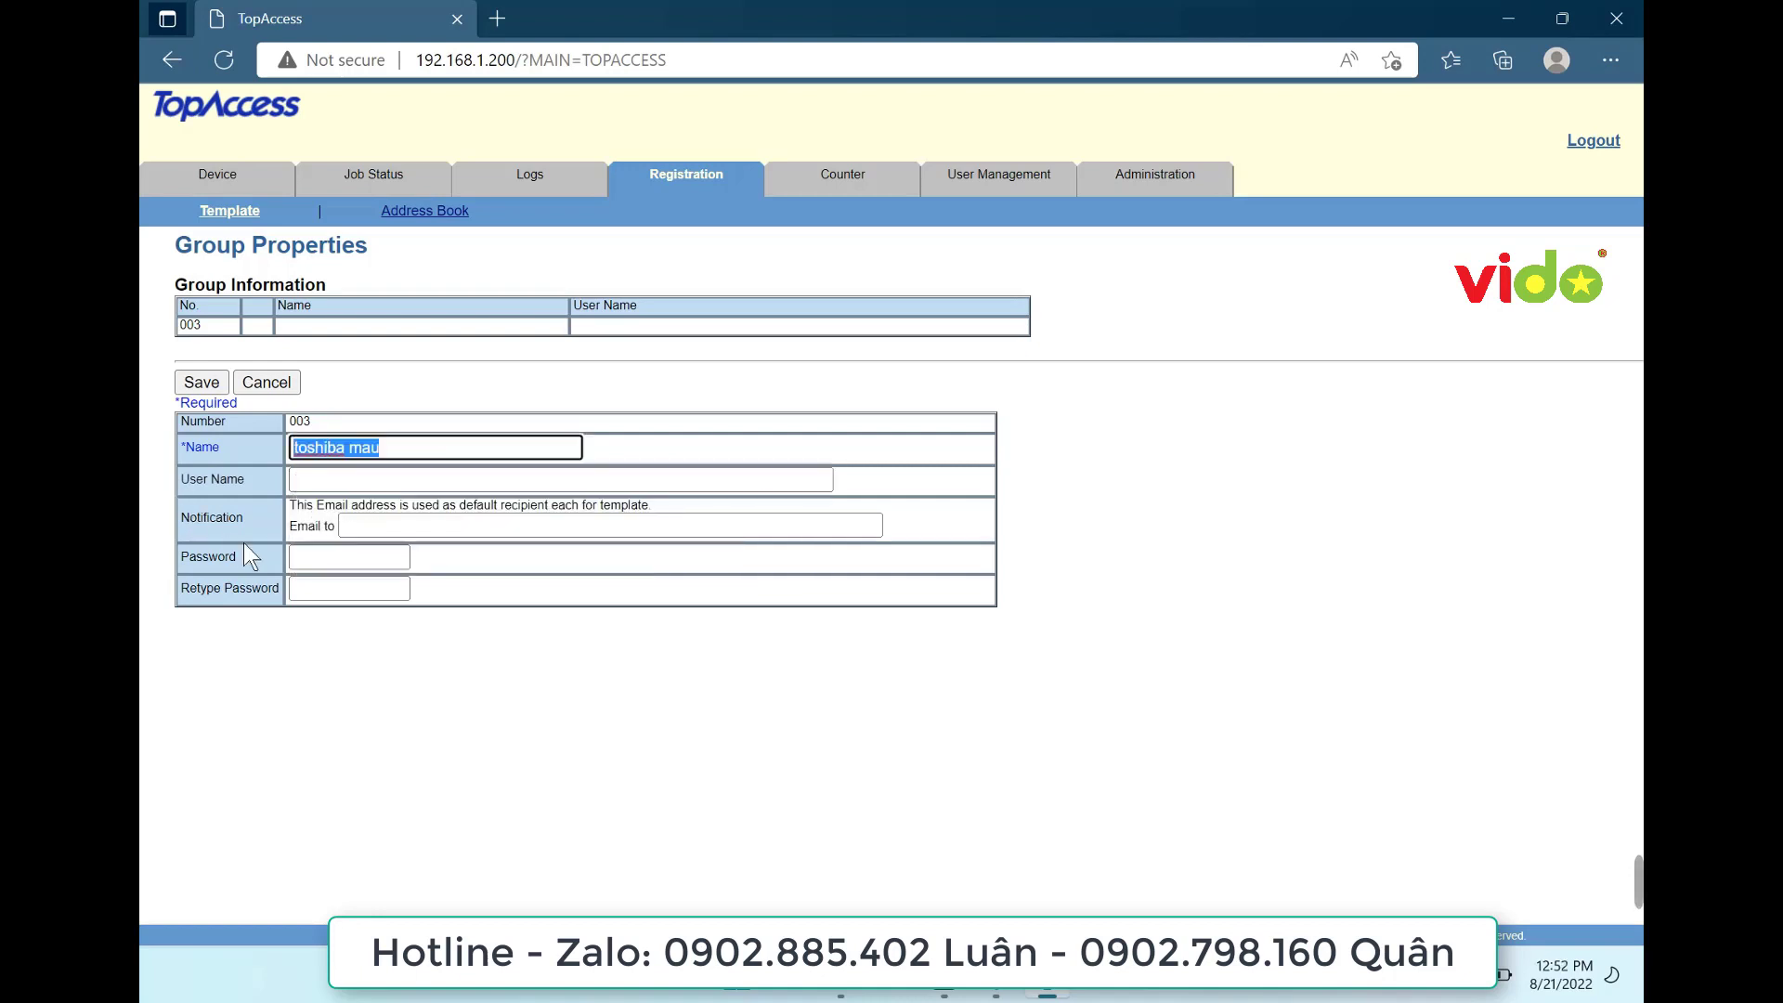
pyautogui.press('Tab')
pyautogui.hotkey('ctrl', 'v')
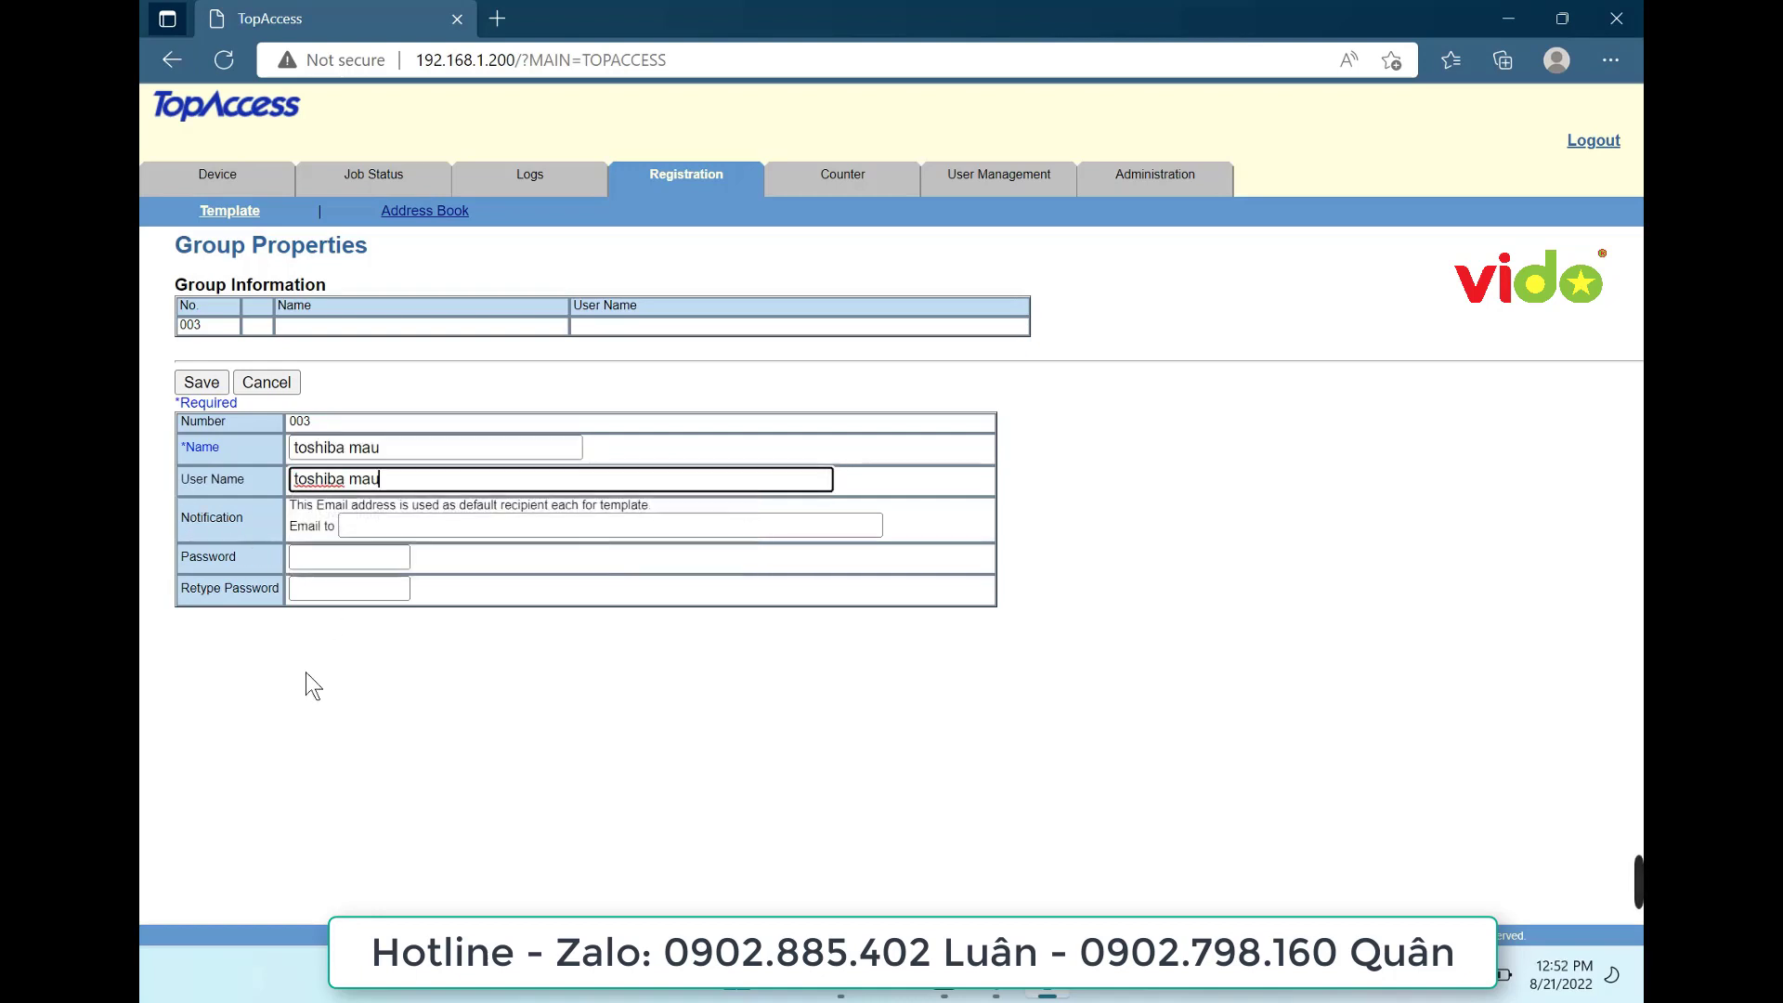
pyautogui.click(243, 460)
pyautogui.click(200, 383)
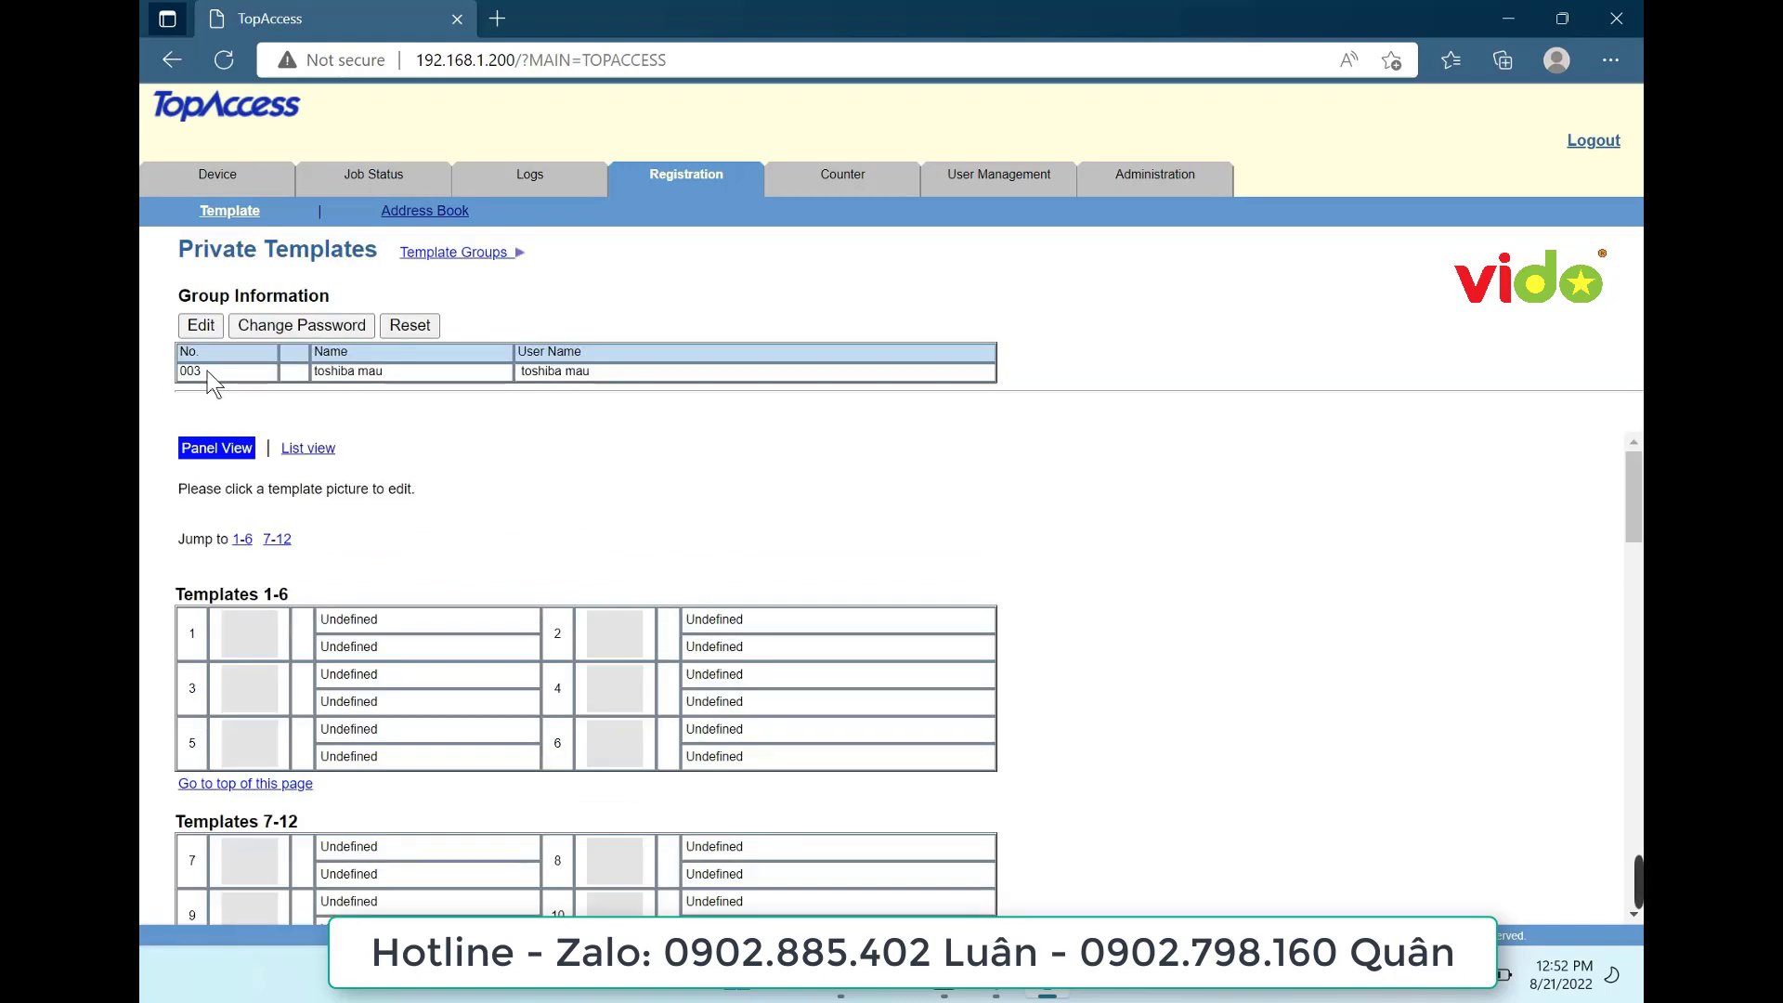
# Set up template 3 with the Scan and Save as file agents
pyautogui.click(256, 702)
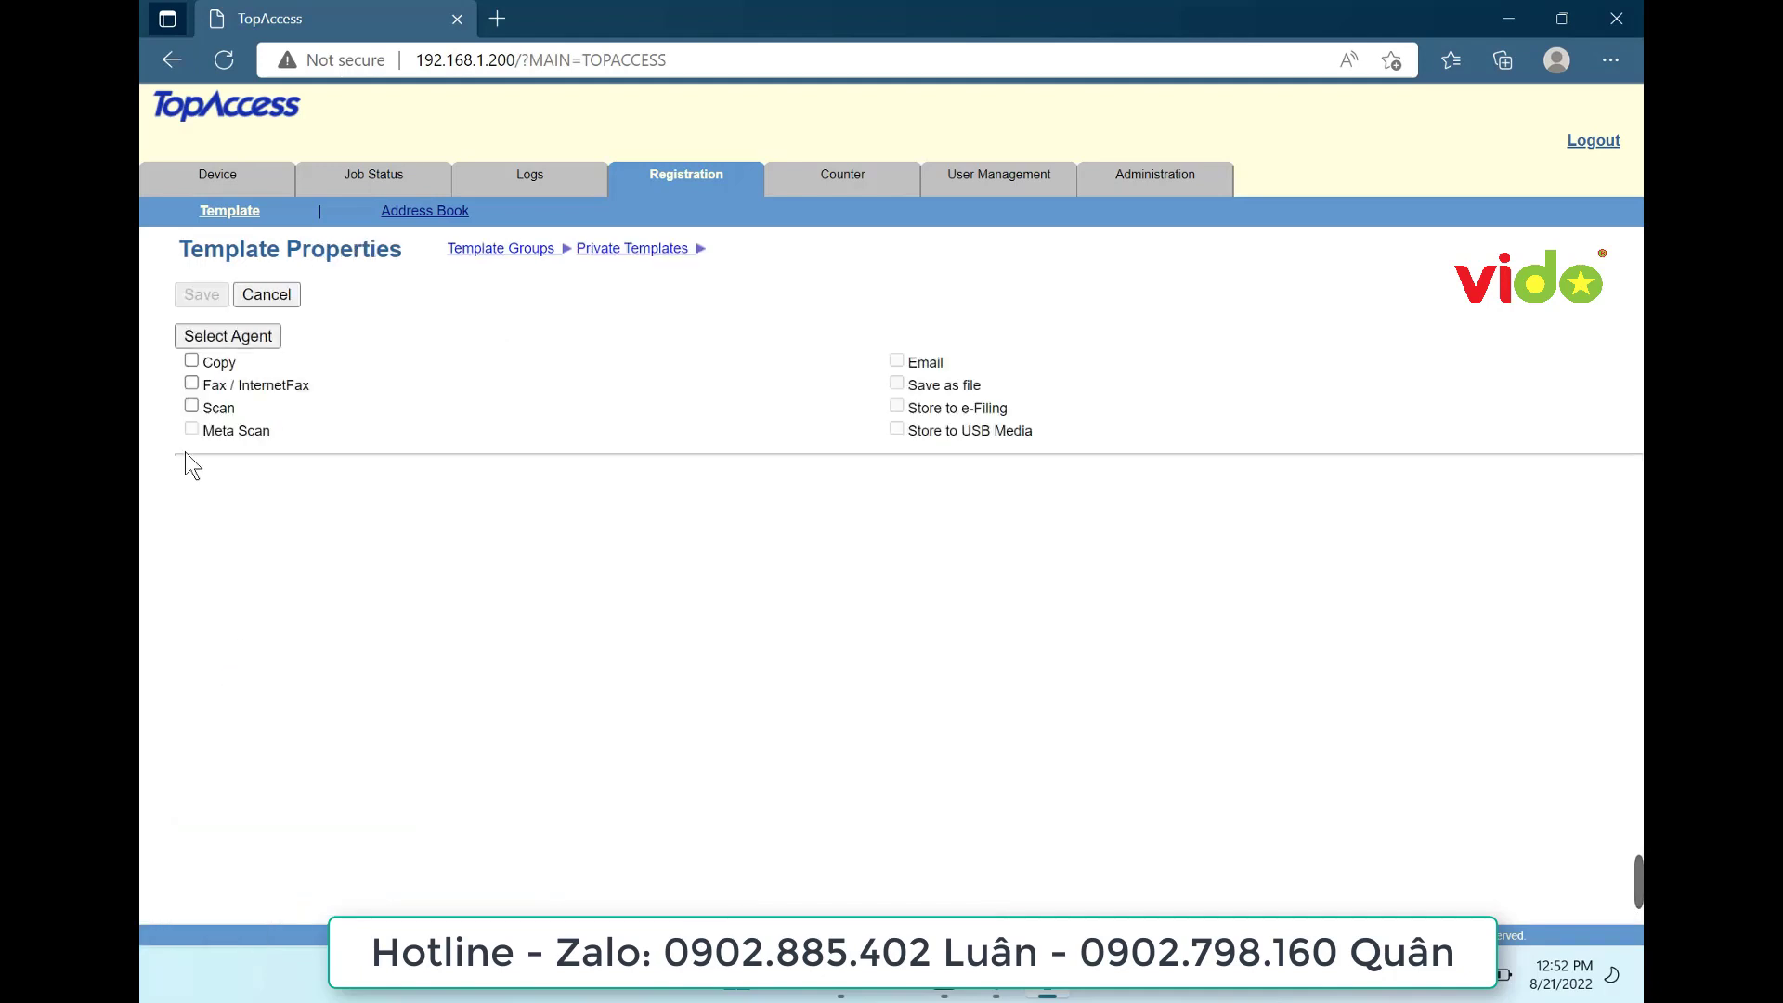
pyautogui.click(197, 410)
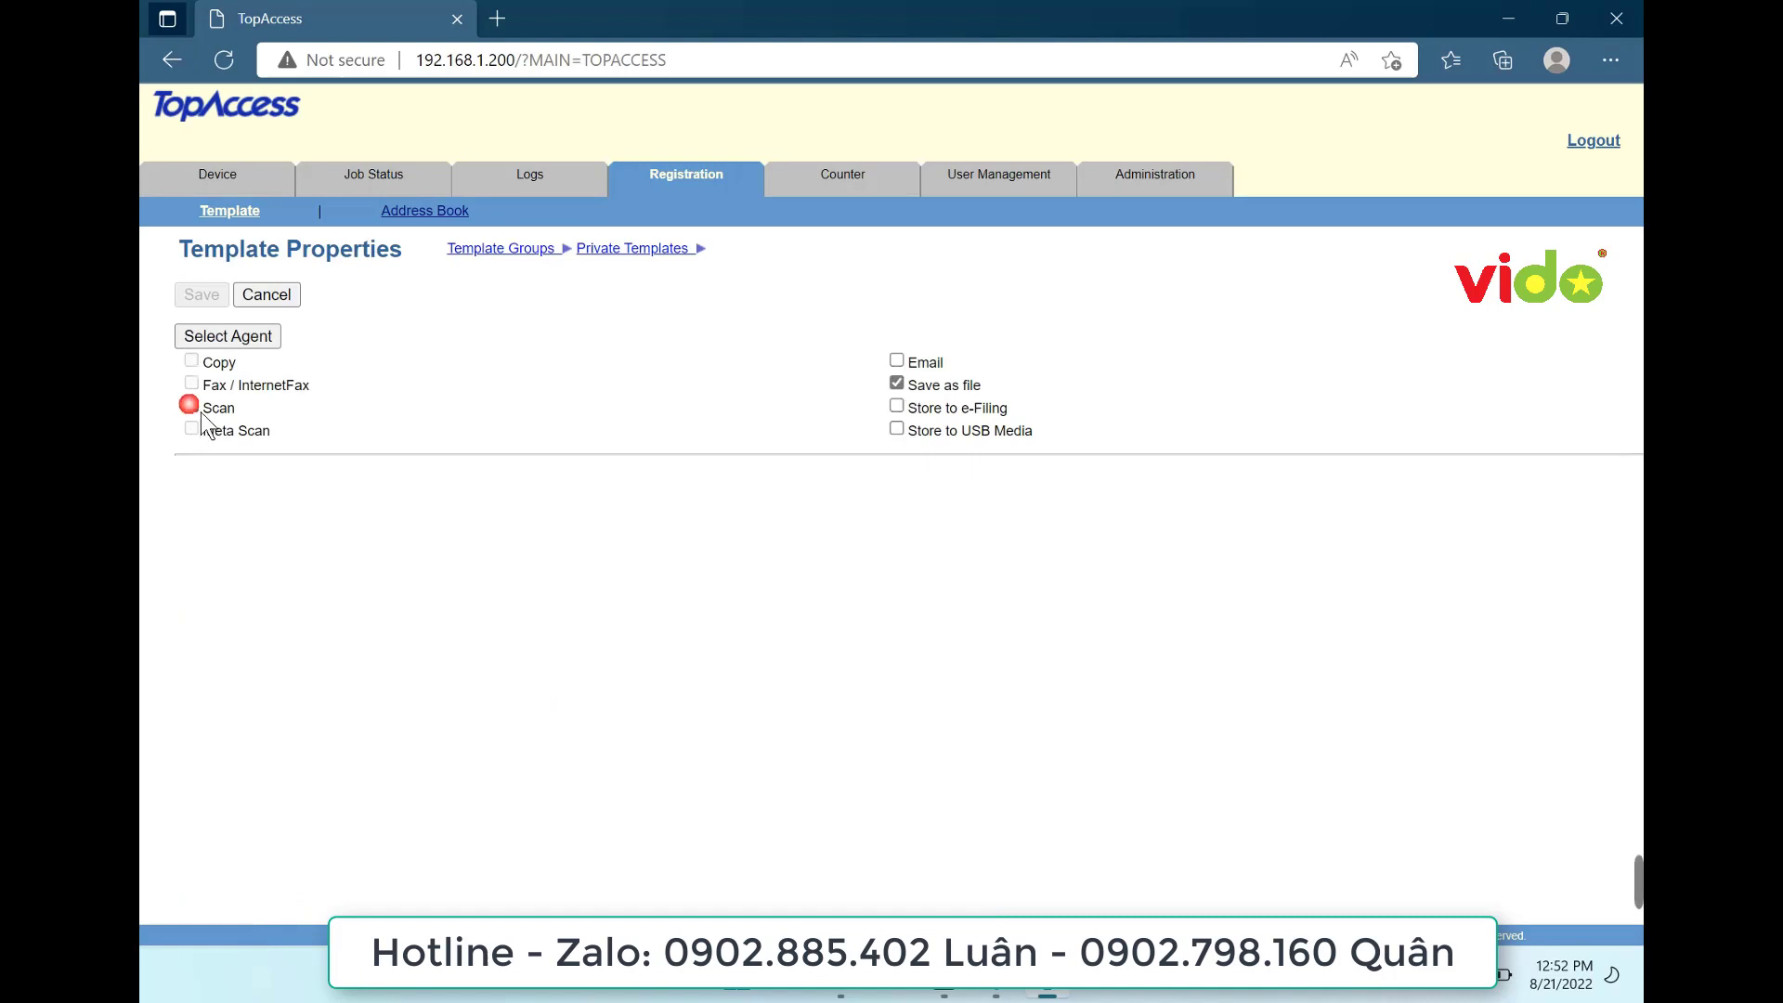
pyautogui.click(251, 344)
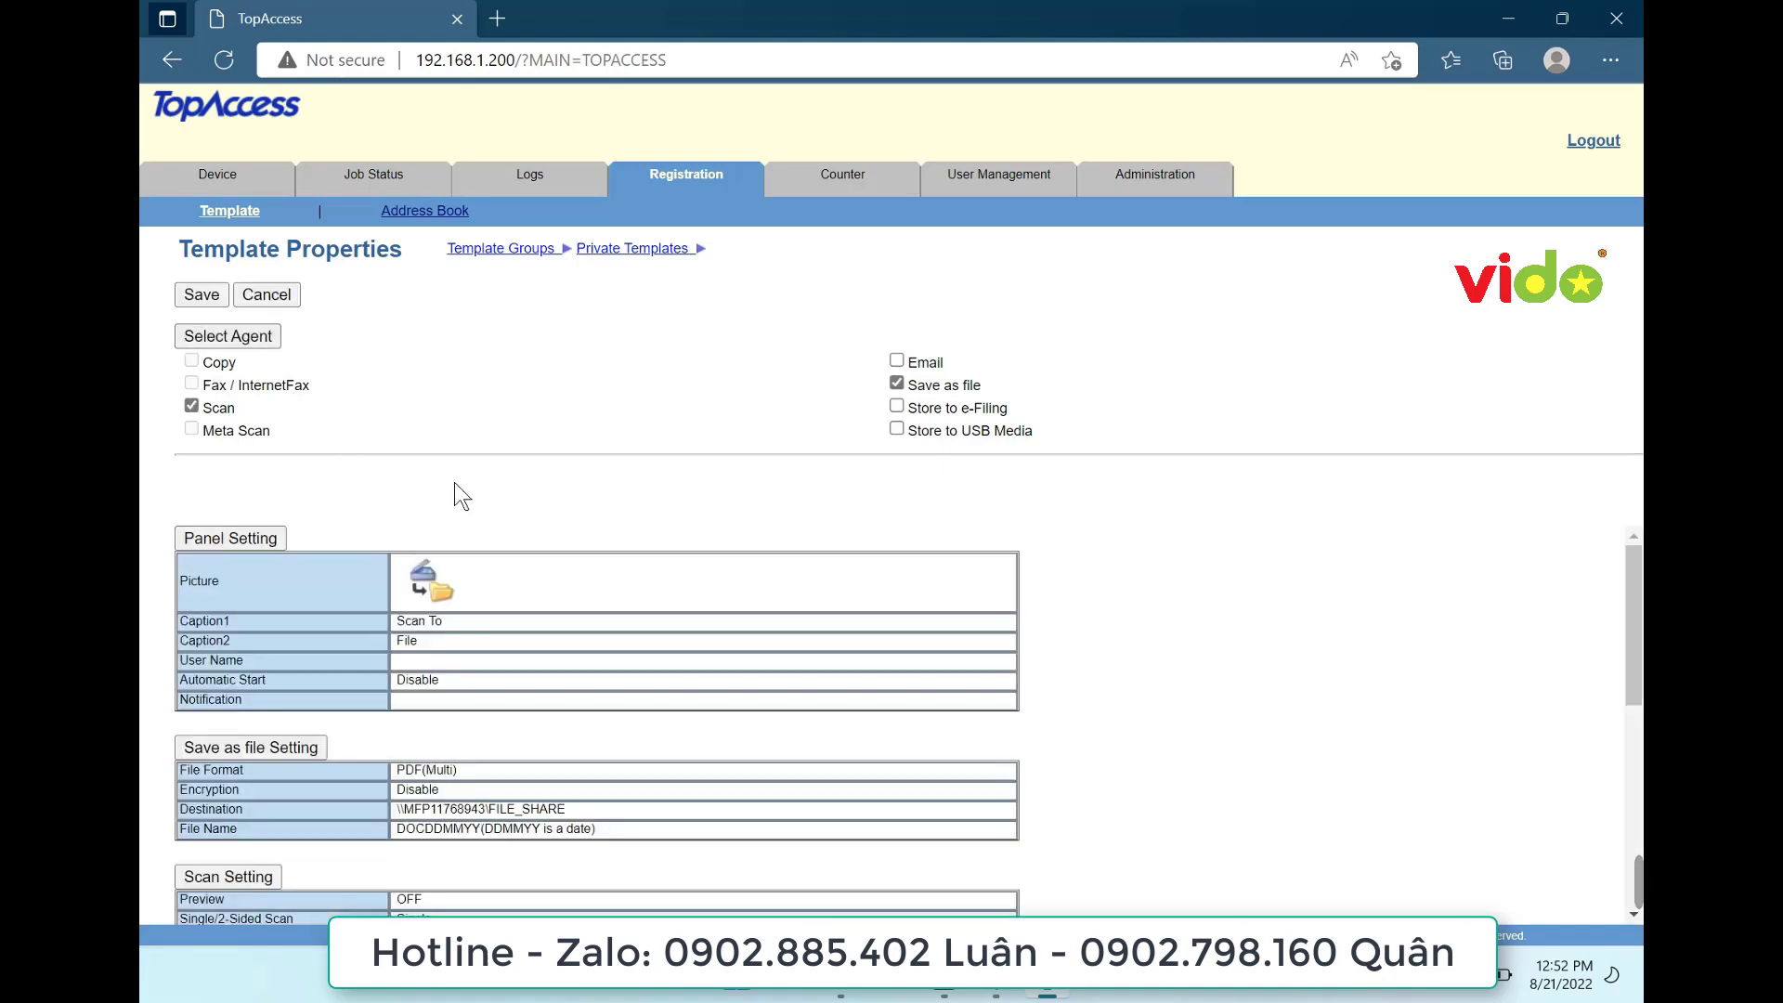
pyautogui.click(233, 548)
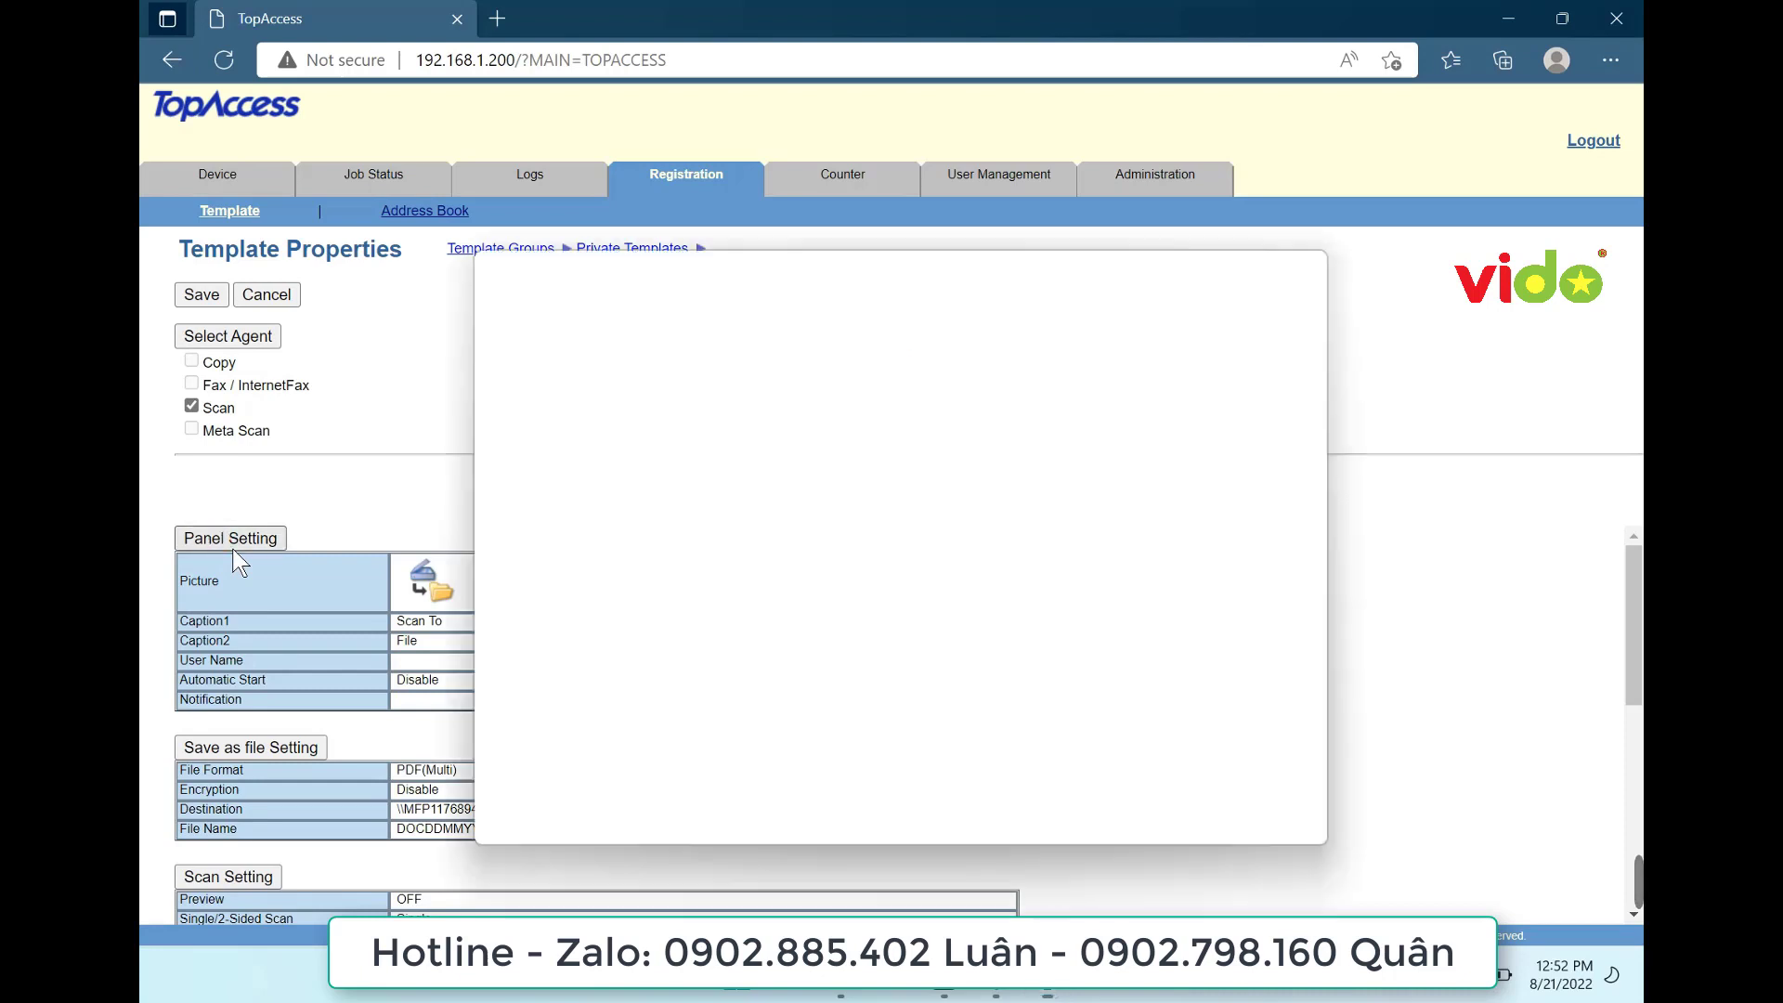
# Set Caption2 and User Name to 'toshiba mau' in the panel settings and save
pyautogui.click(817, 484)
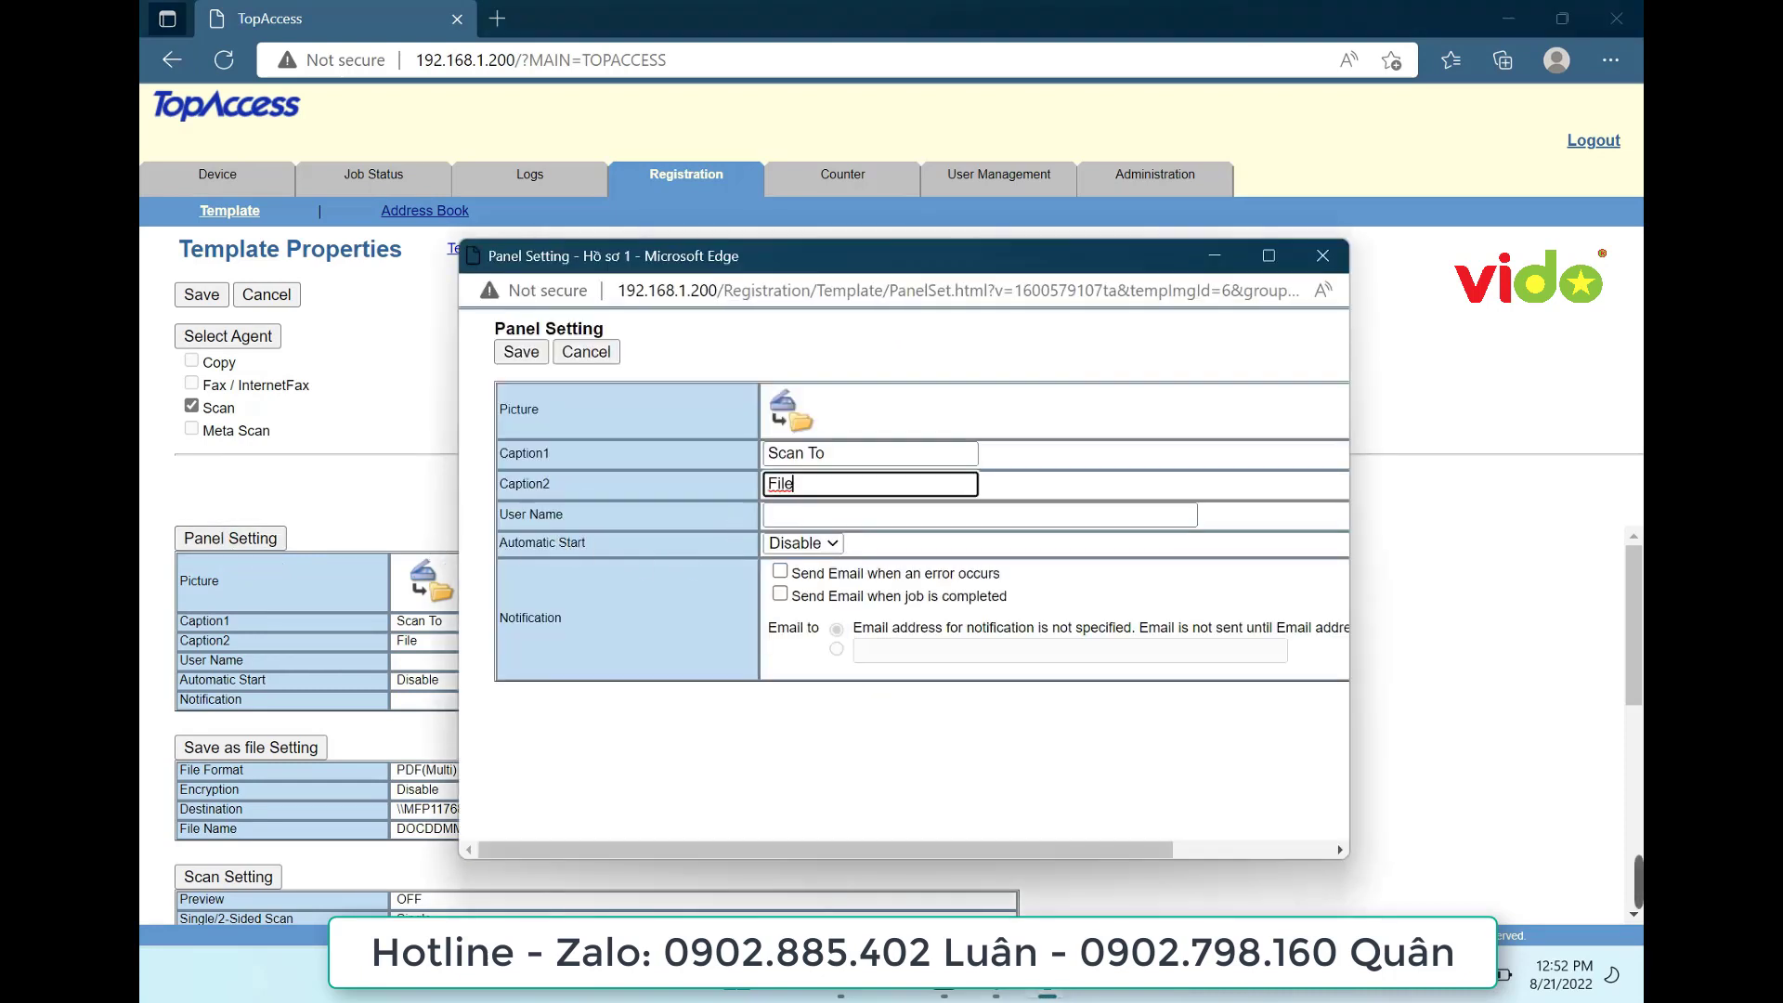
pyautogui.write('toshiba mau')
pyautogui.click(789, 514)
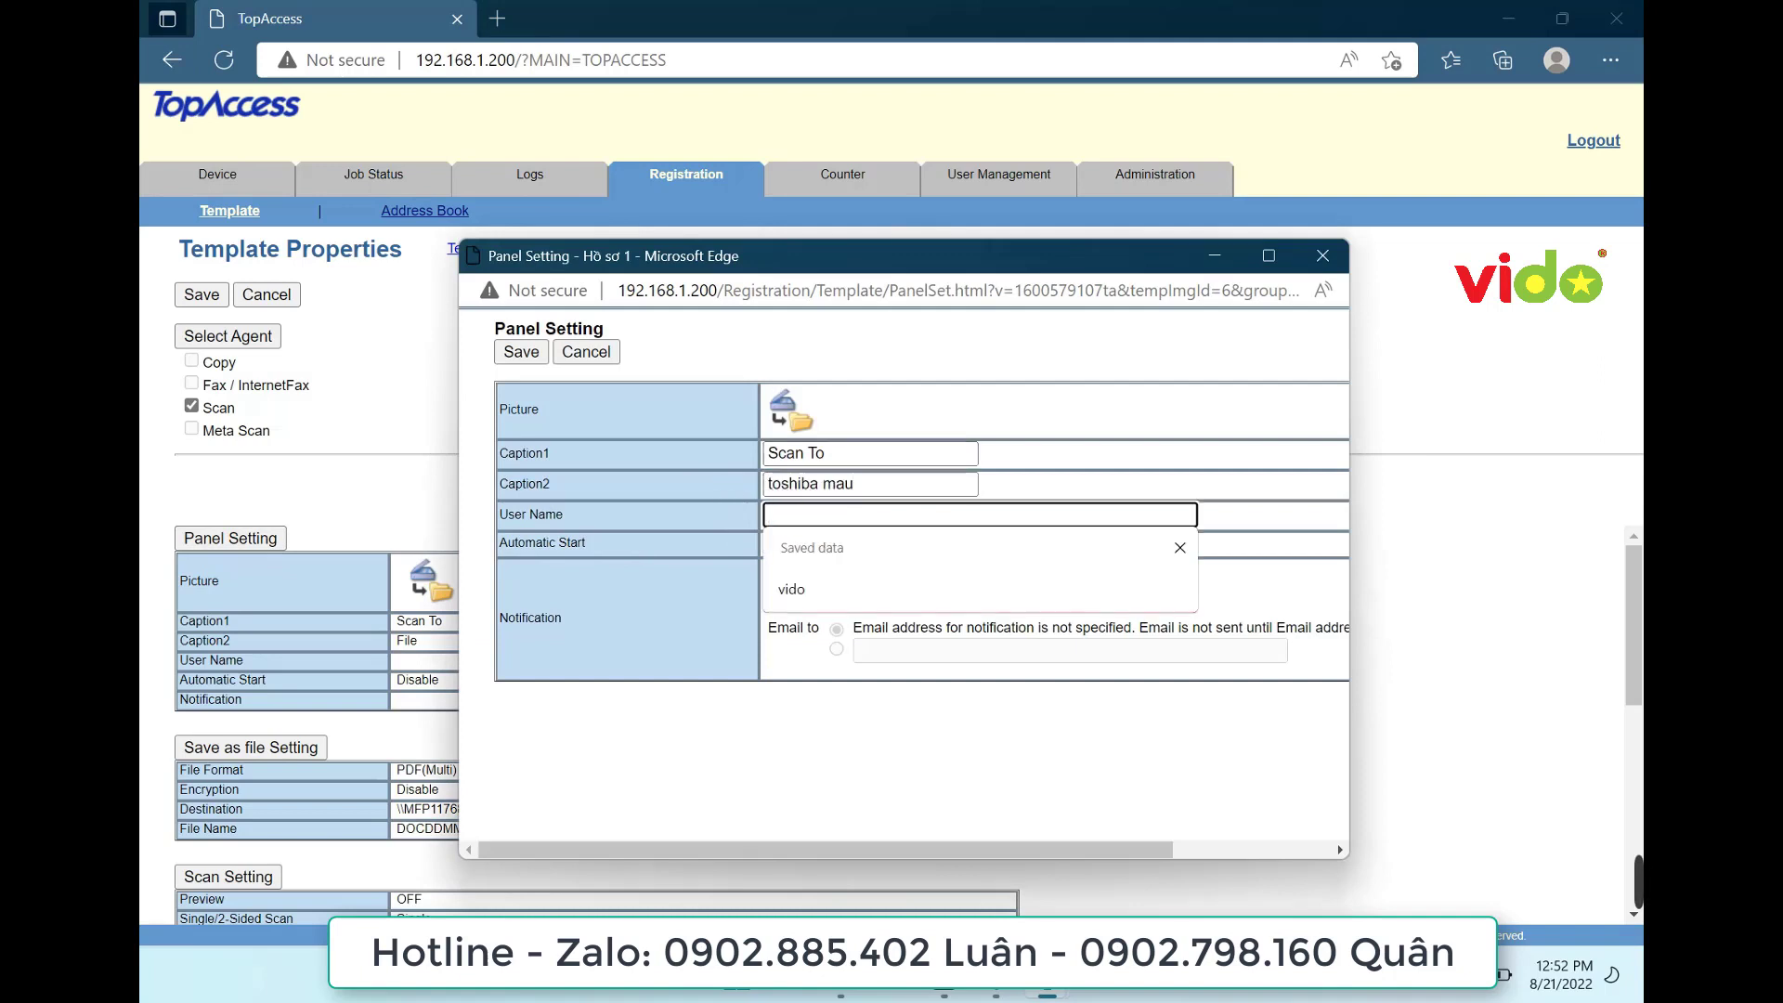
pyautogui.hotkey('ctrl', 'v')
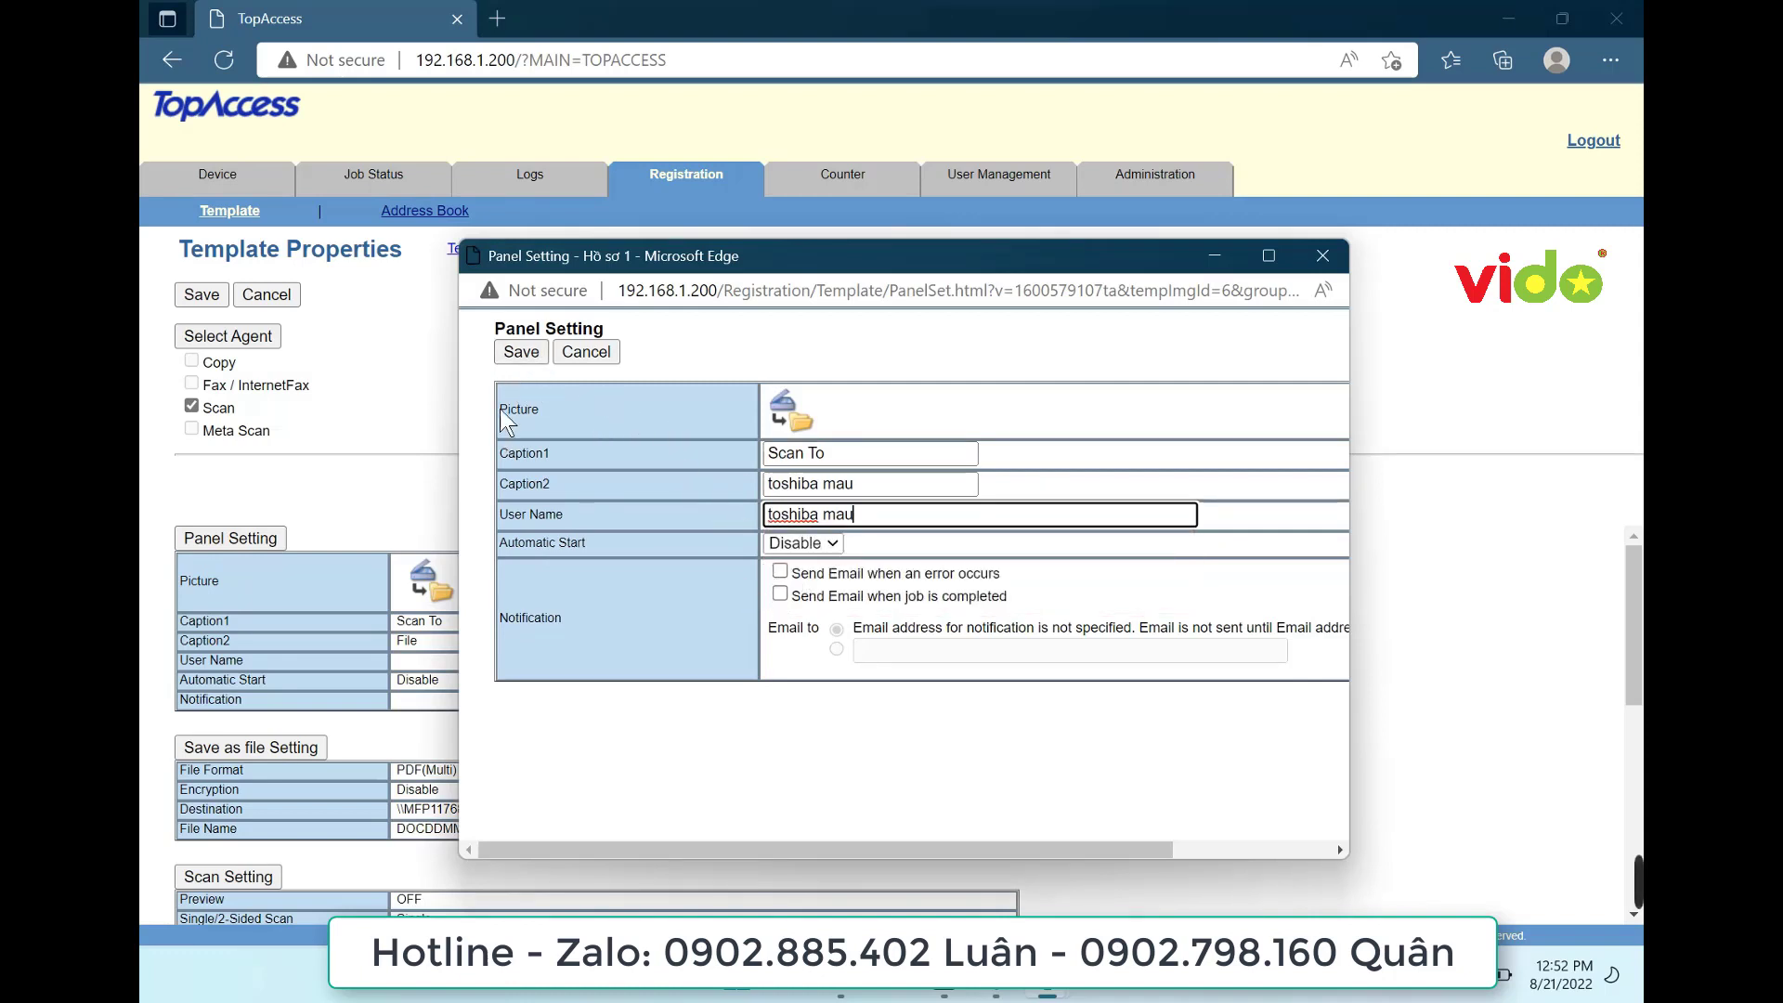
pyautogui.click(537, 360)
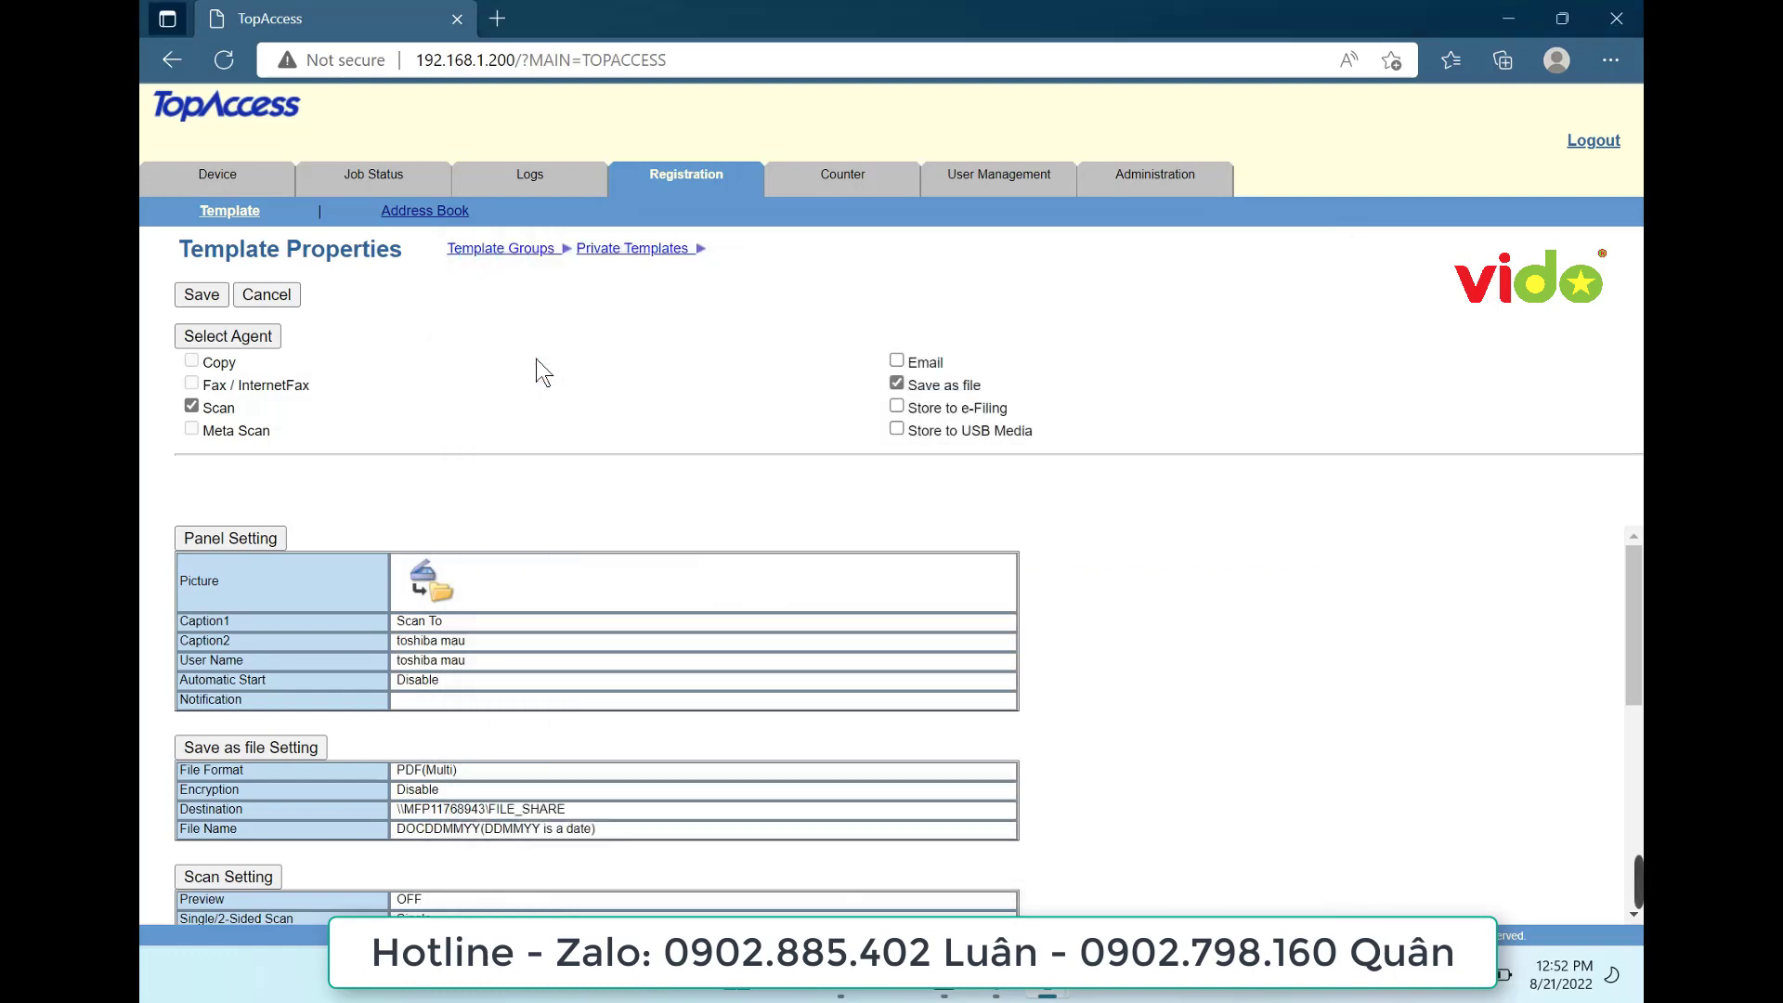
# Switch the template's scan destination from the local folder to Remote 1 (SMB)
pyautogui.click(254, 756)
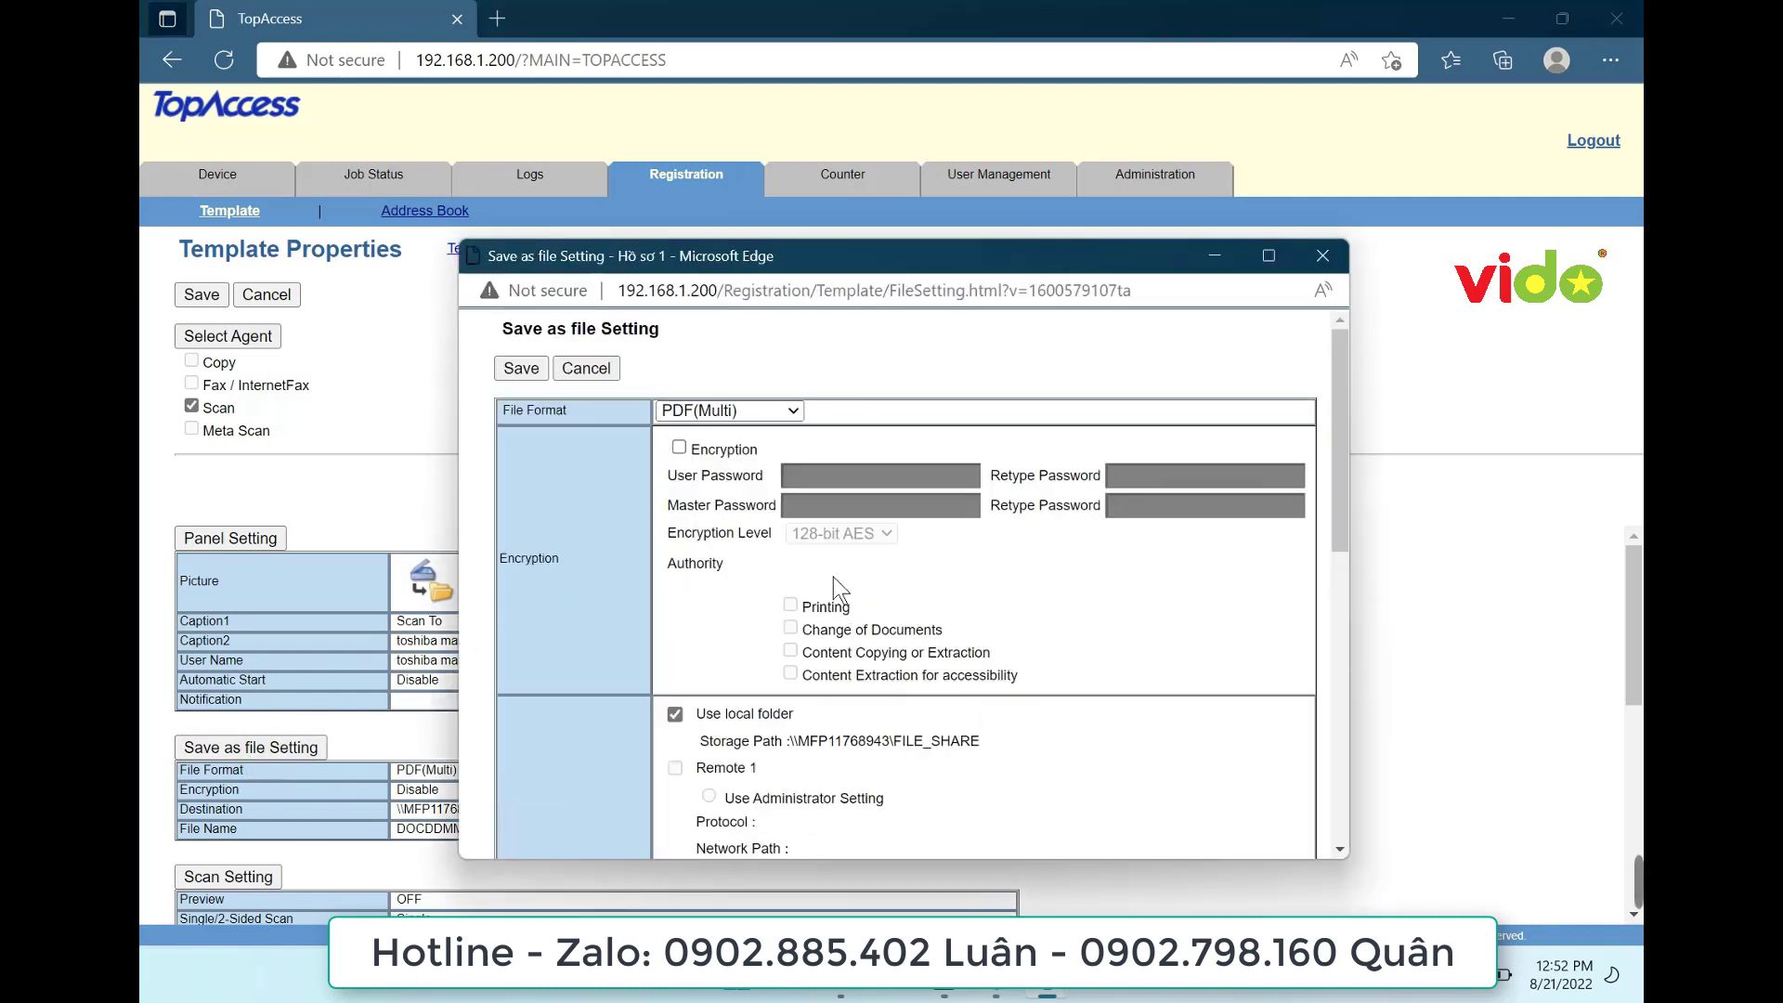
pyautogui.scroll(-8, 833, 576)
pyautogui.scroll(5, 833, 576)
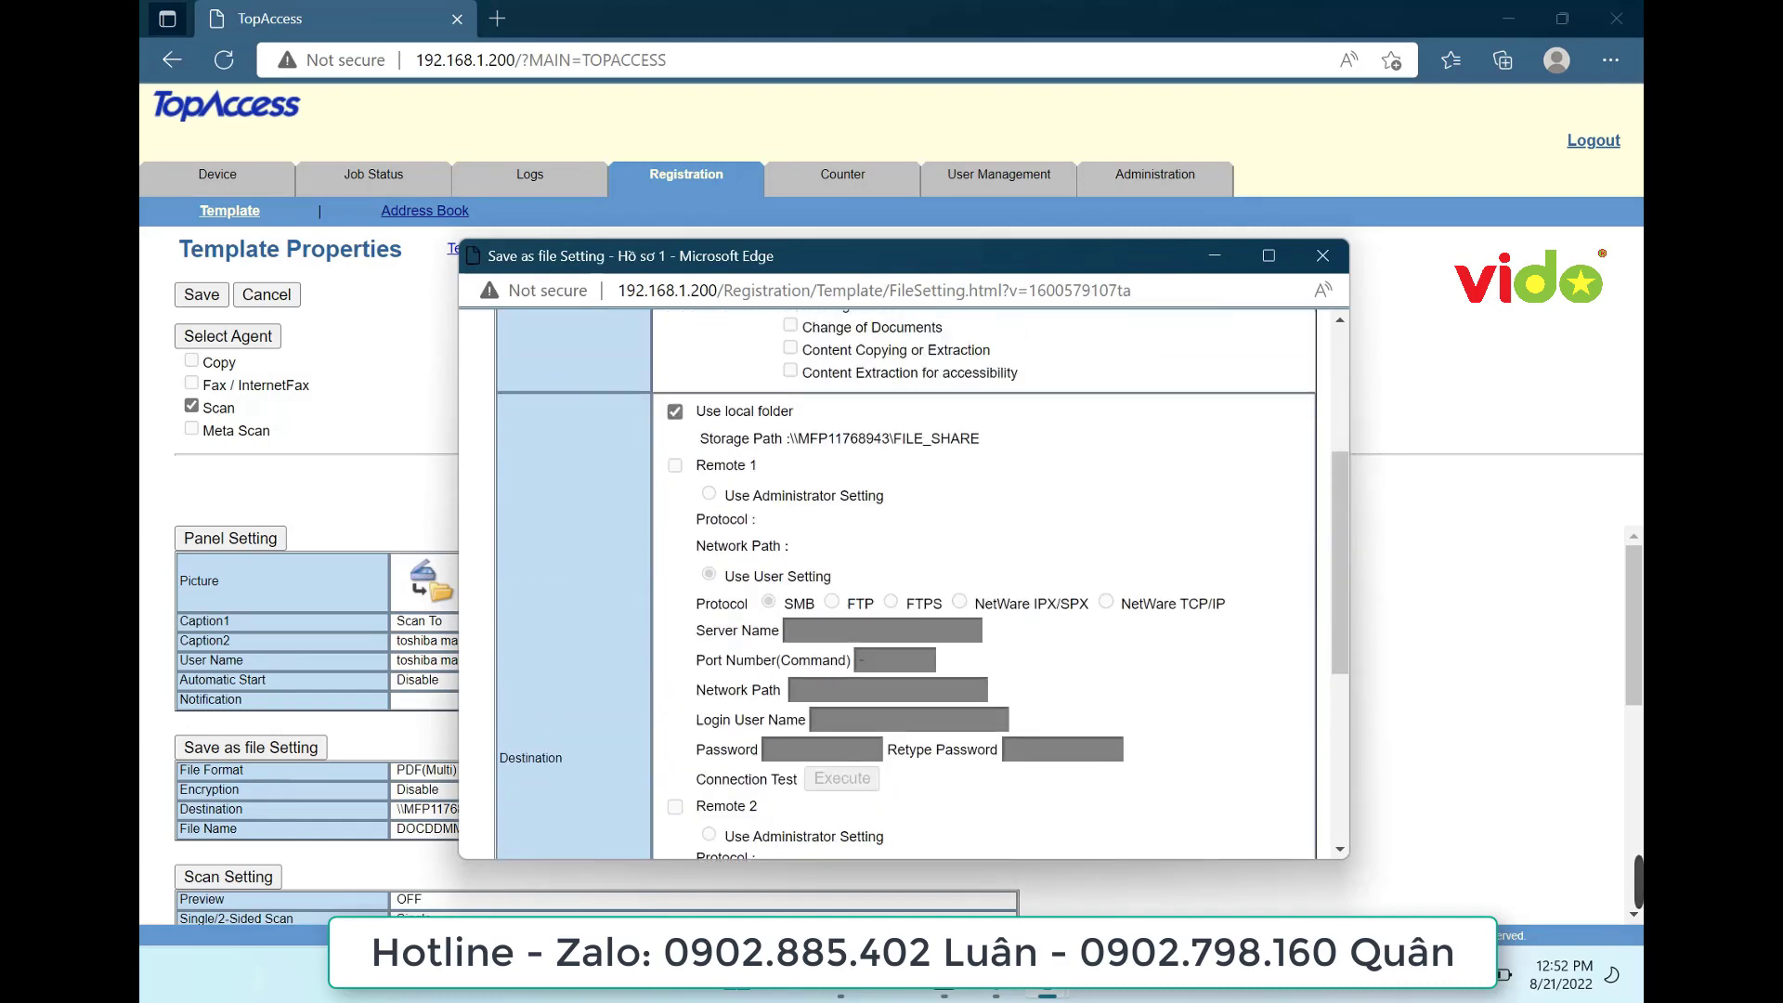
pyautogui.click(681, 416)
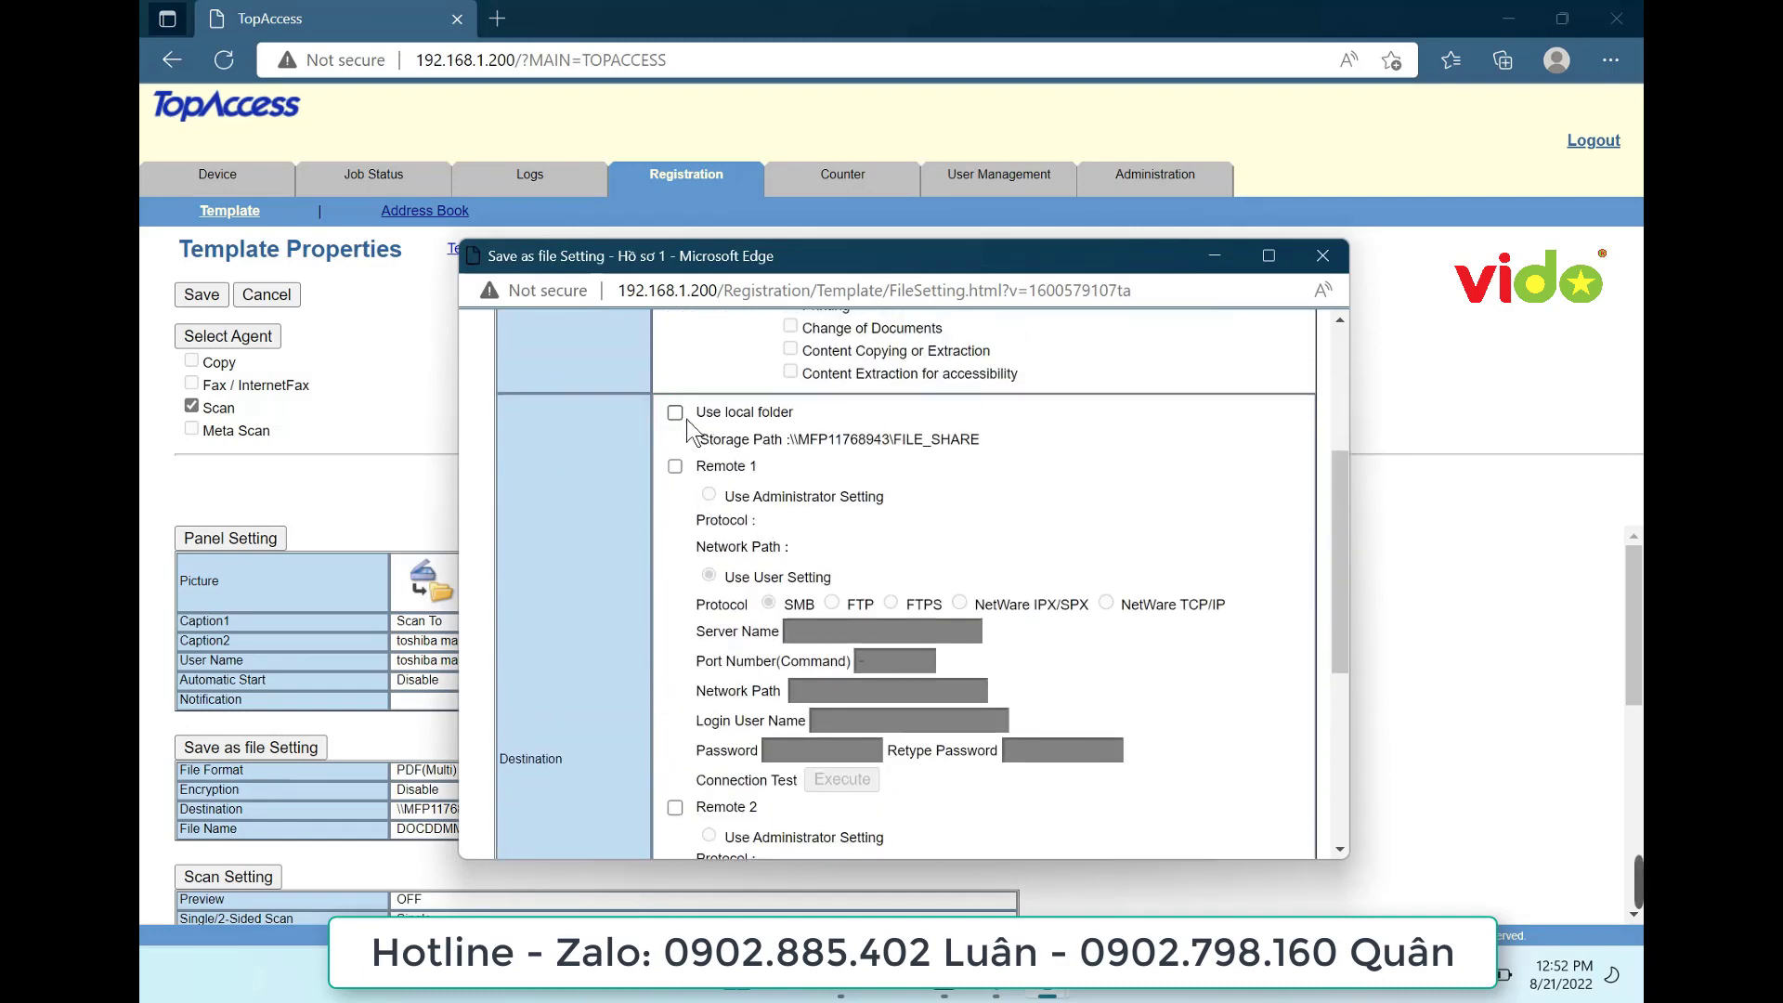
pyautogui.click(677, 467)
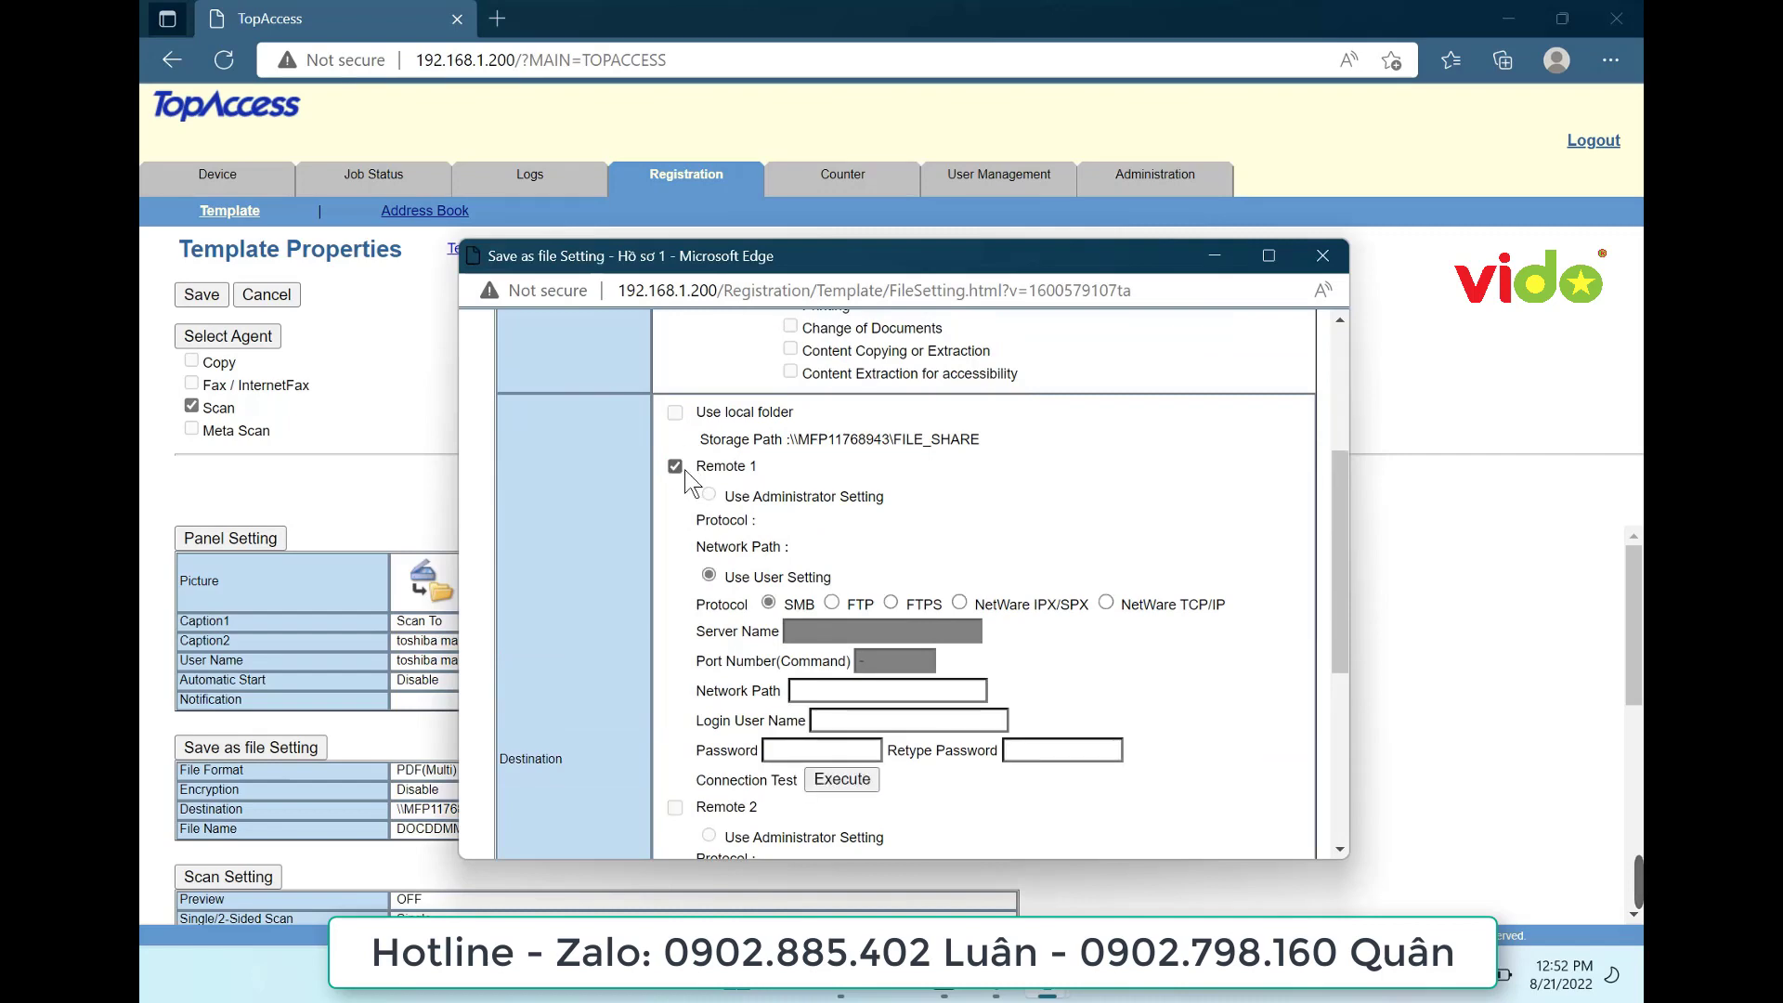
pyautogui.click(1523, 30)
# Open the desktop New folder's sharing properties, leaving its share list unchanged
pyautogui.click(1217, 258)
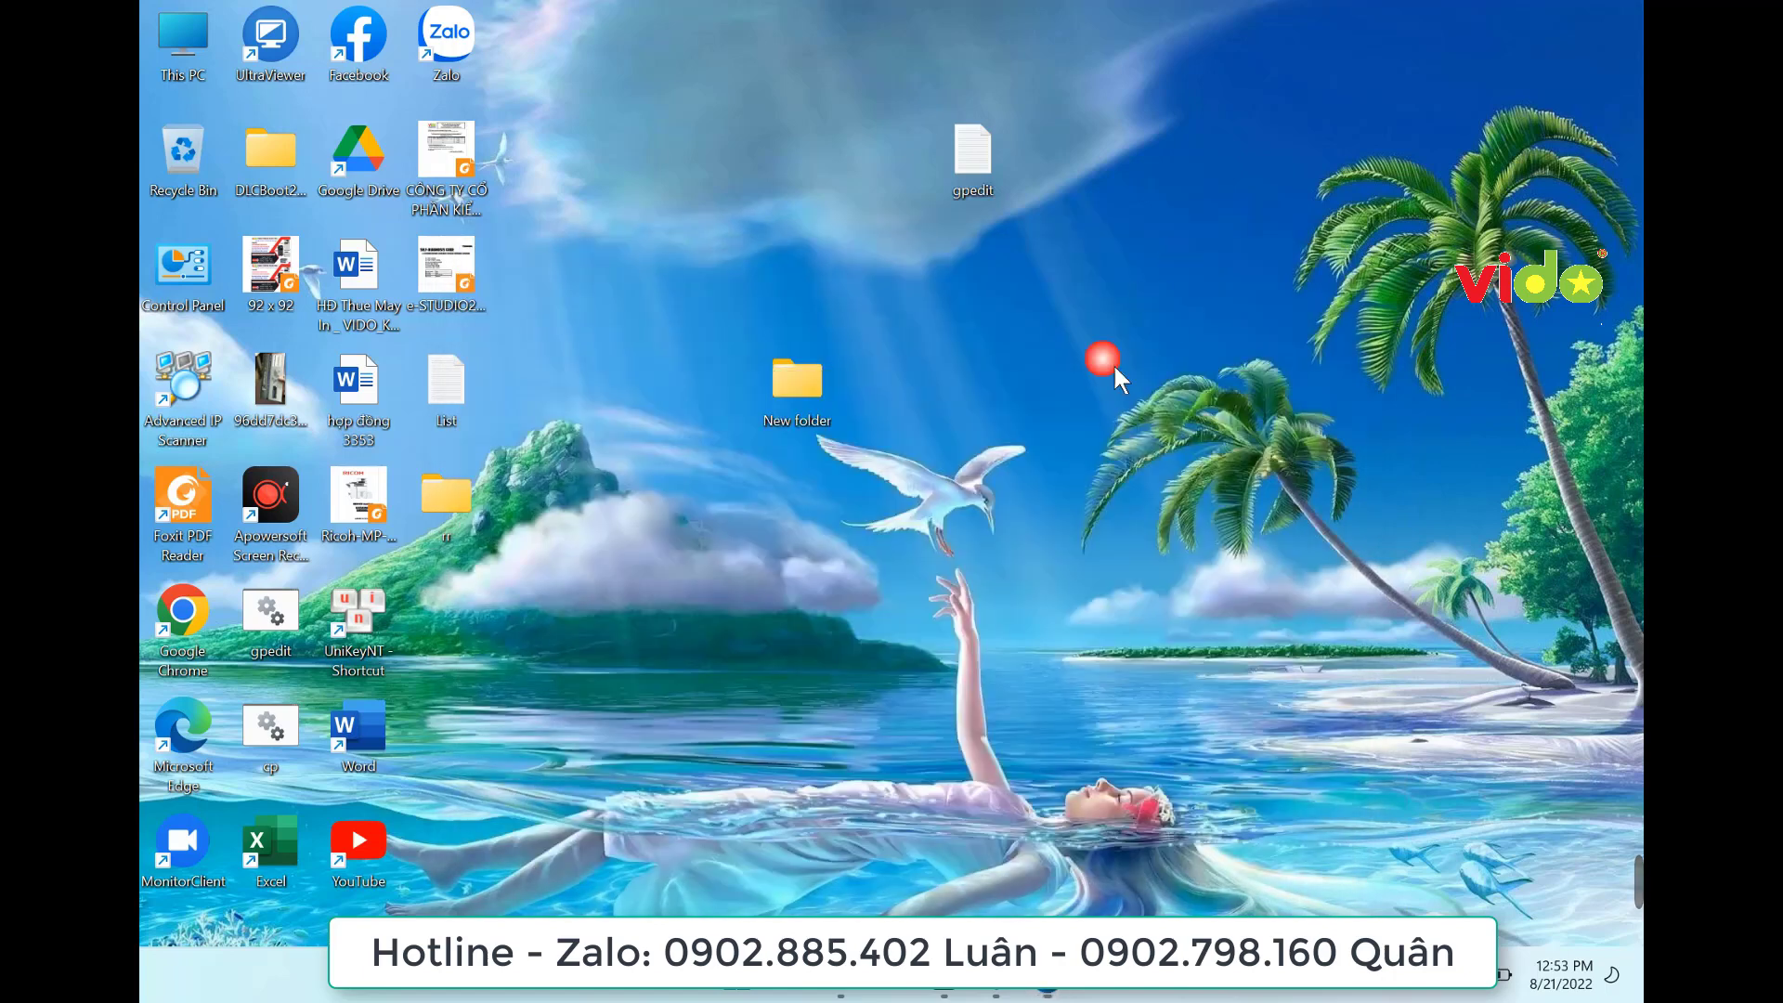
pyautogui.rightClick(795, 398)
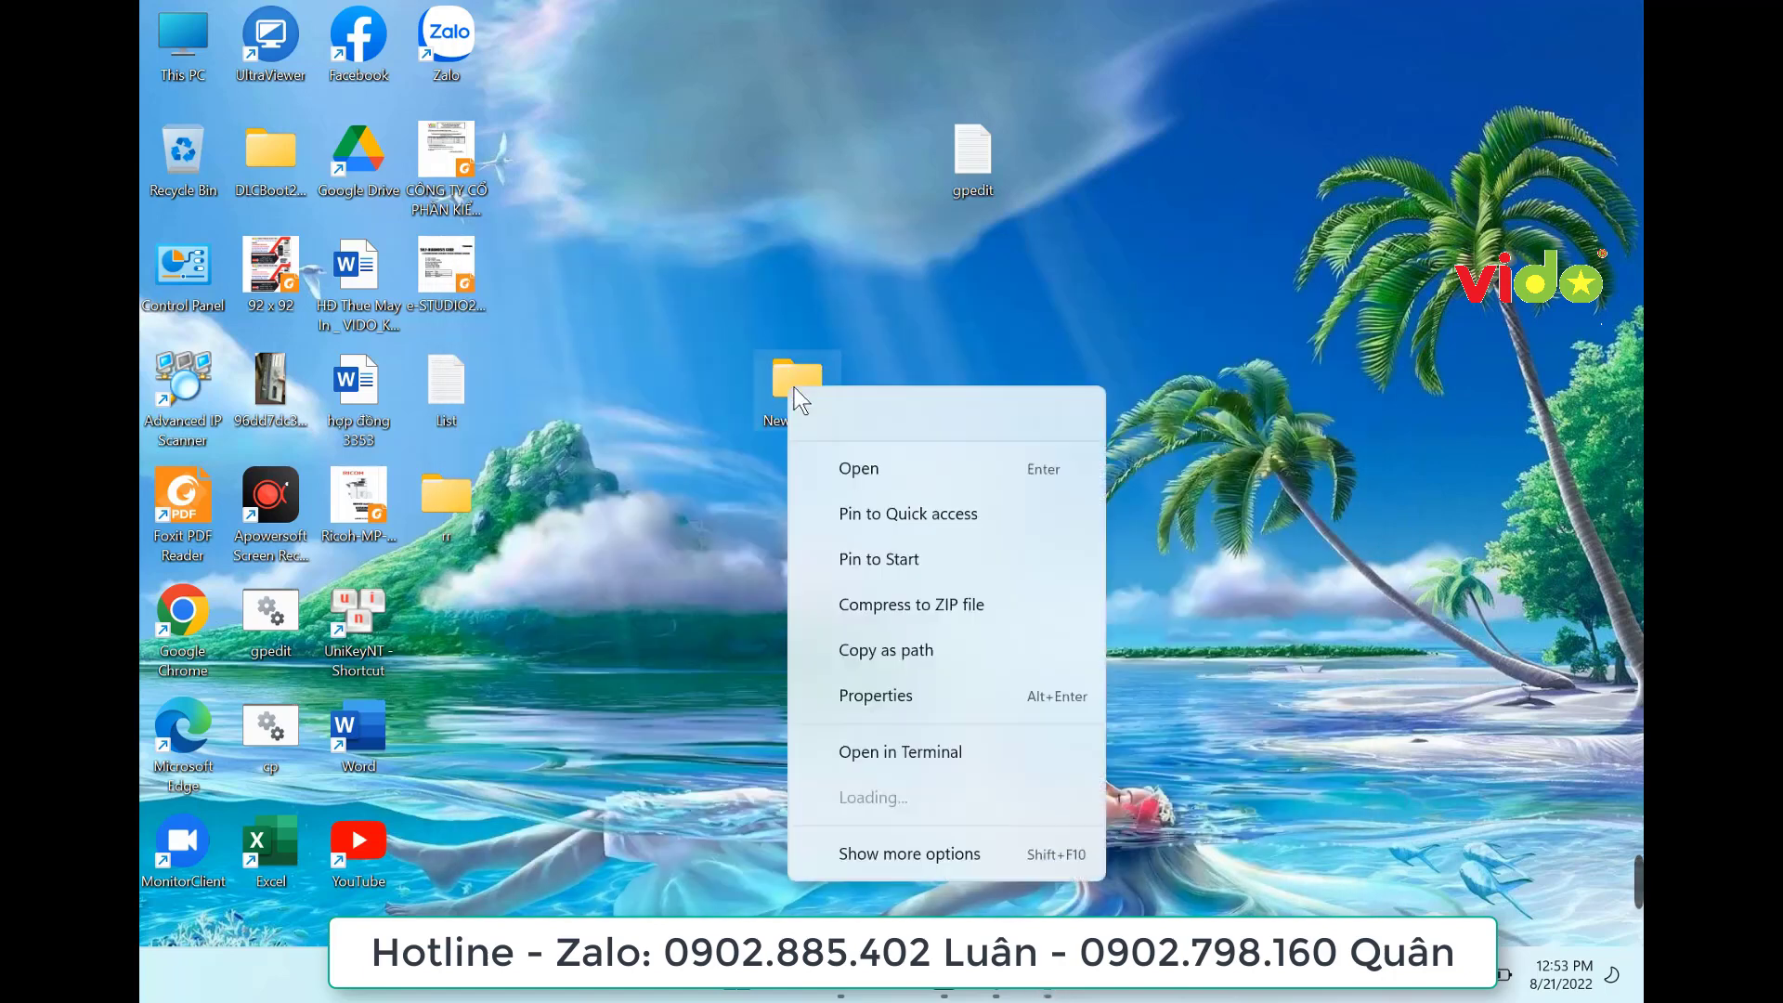
pyautogui.click(895, 655)
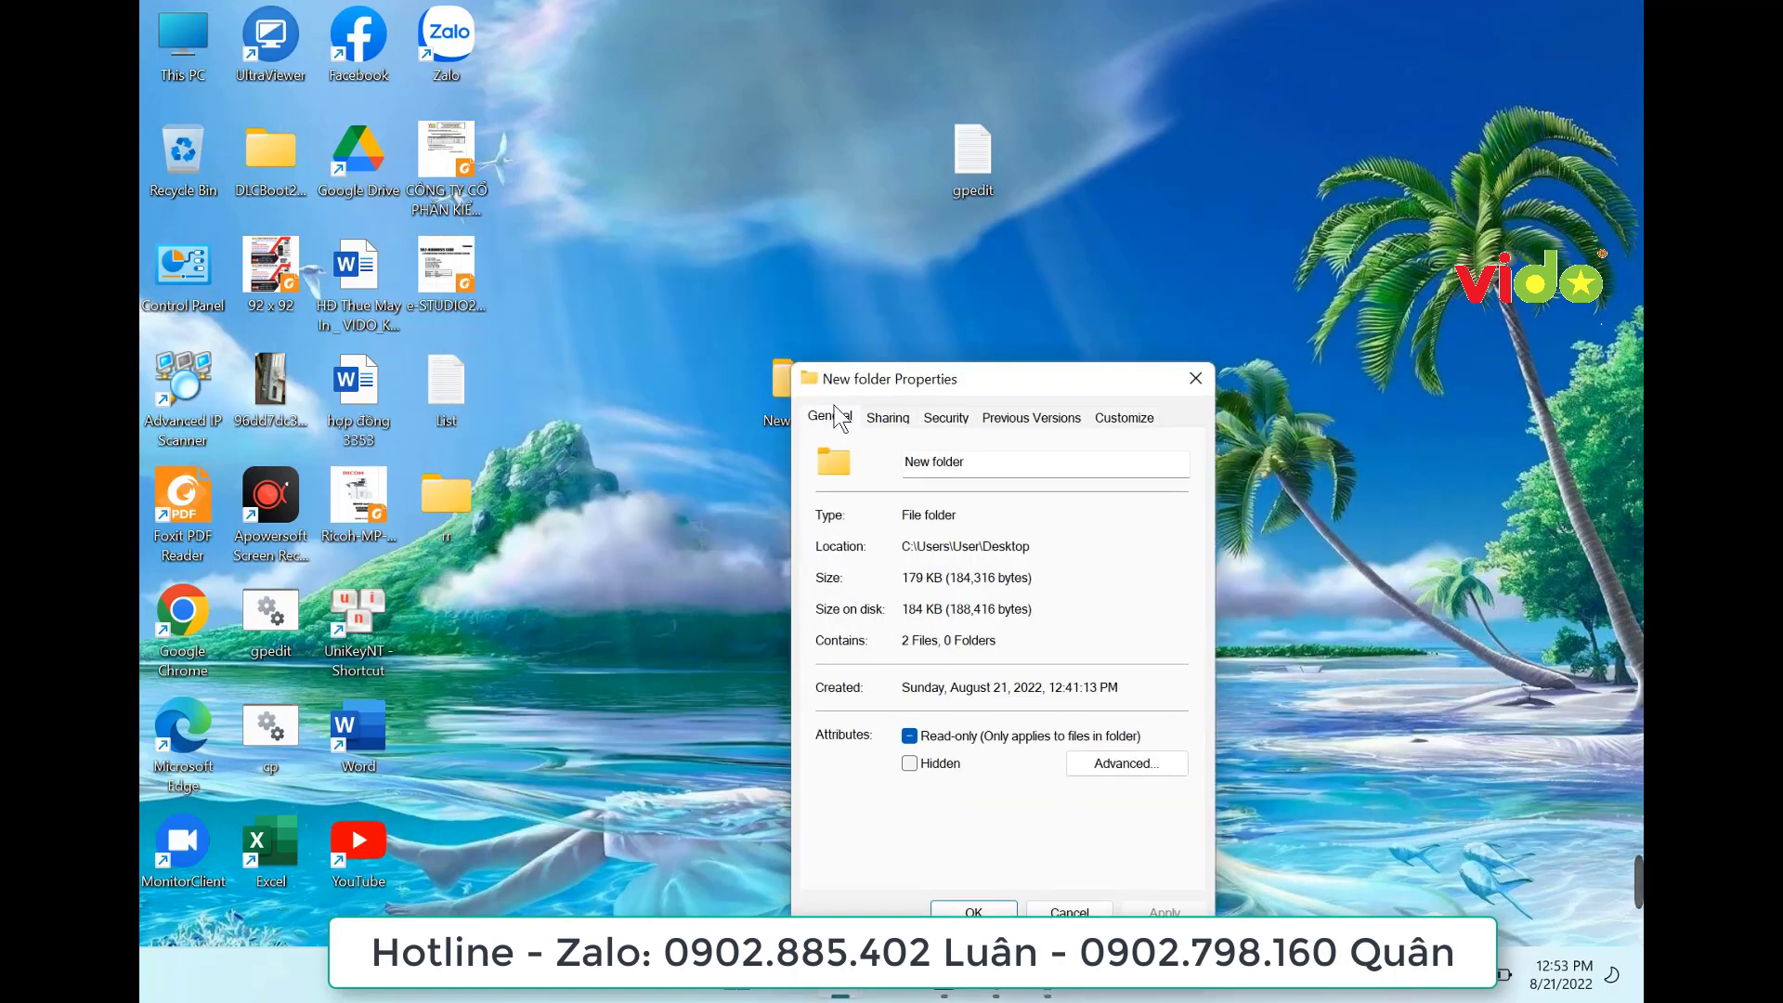
pyautogui.click(902, 420)
pyautogui.click(938, 418)
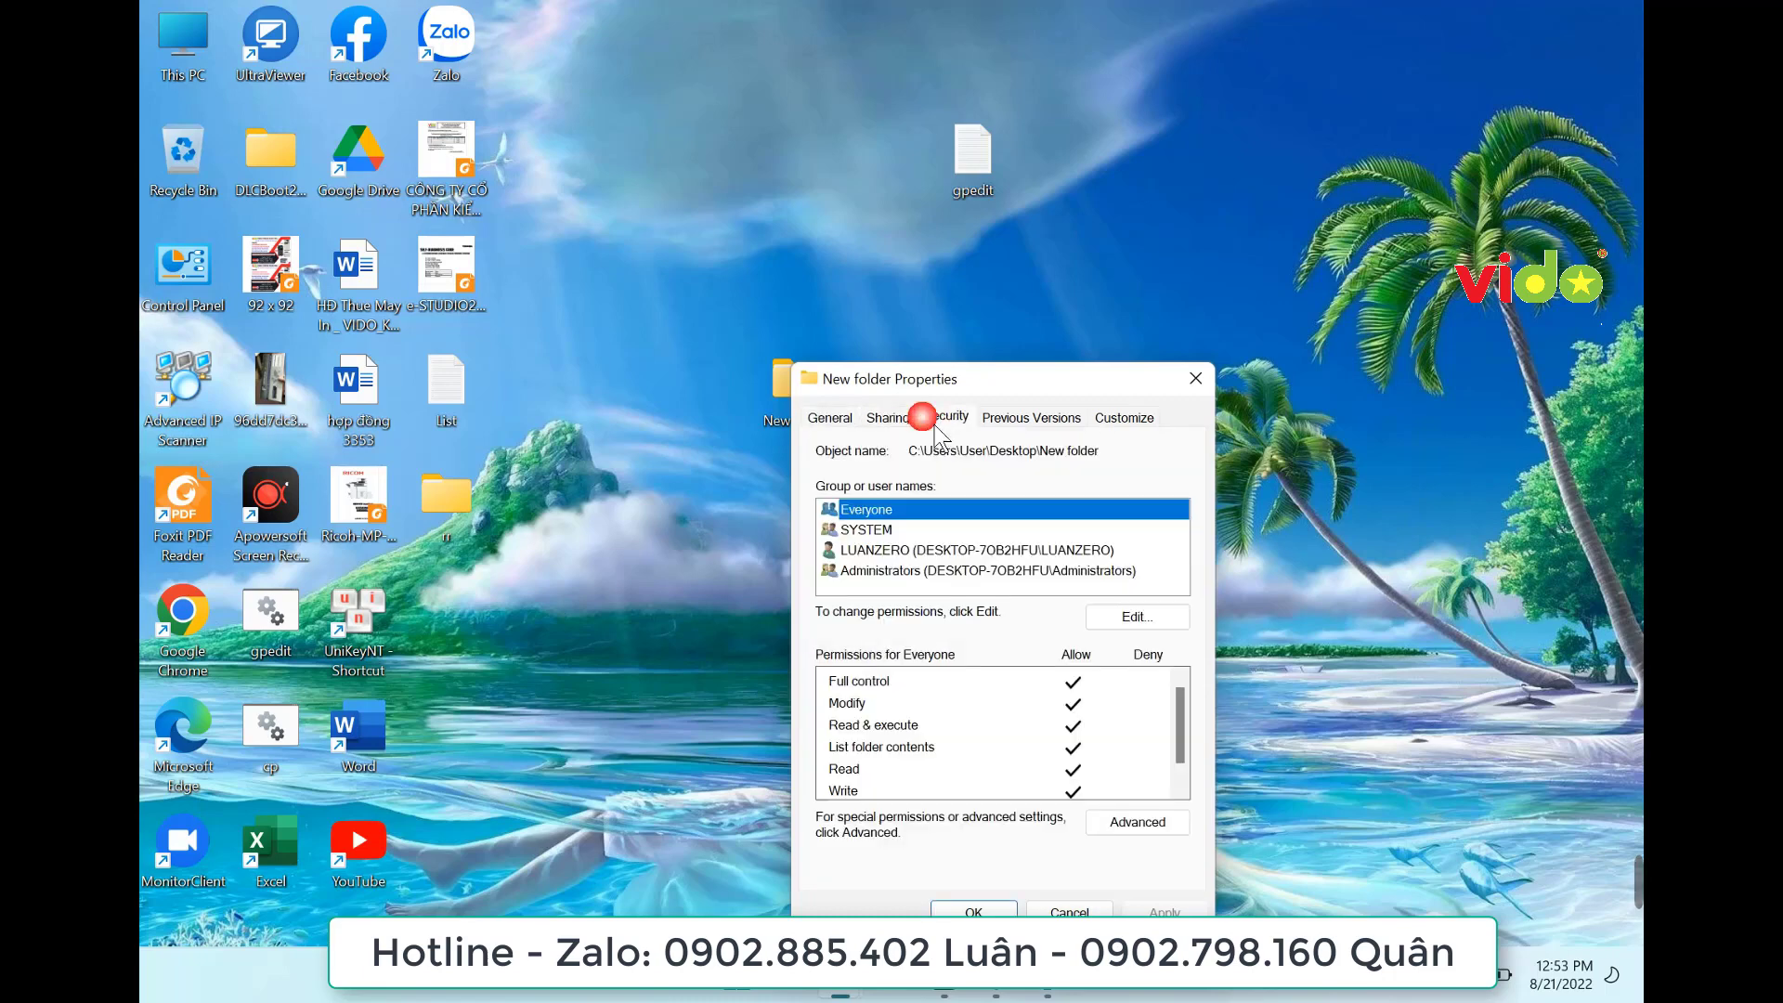
pyautogui.click(893, 418)
pyautogui.click(889, 585)
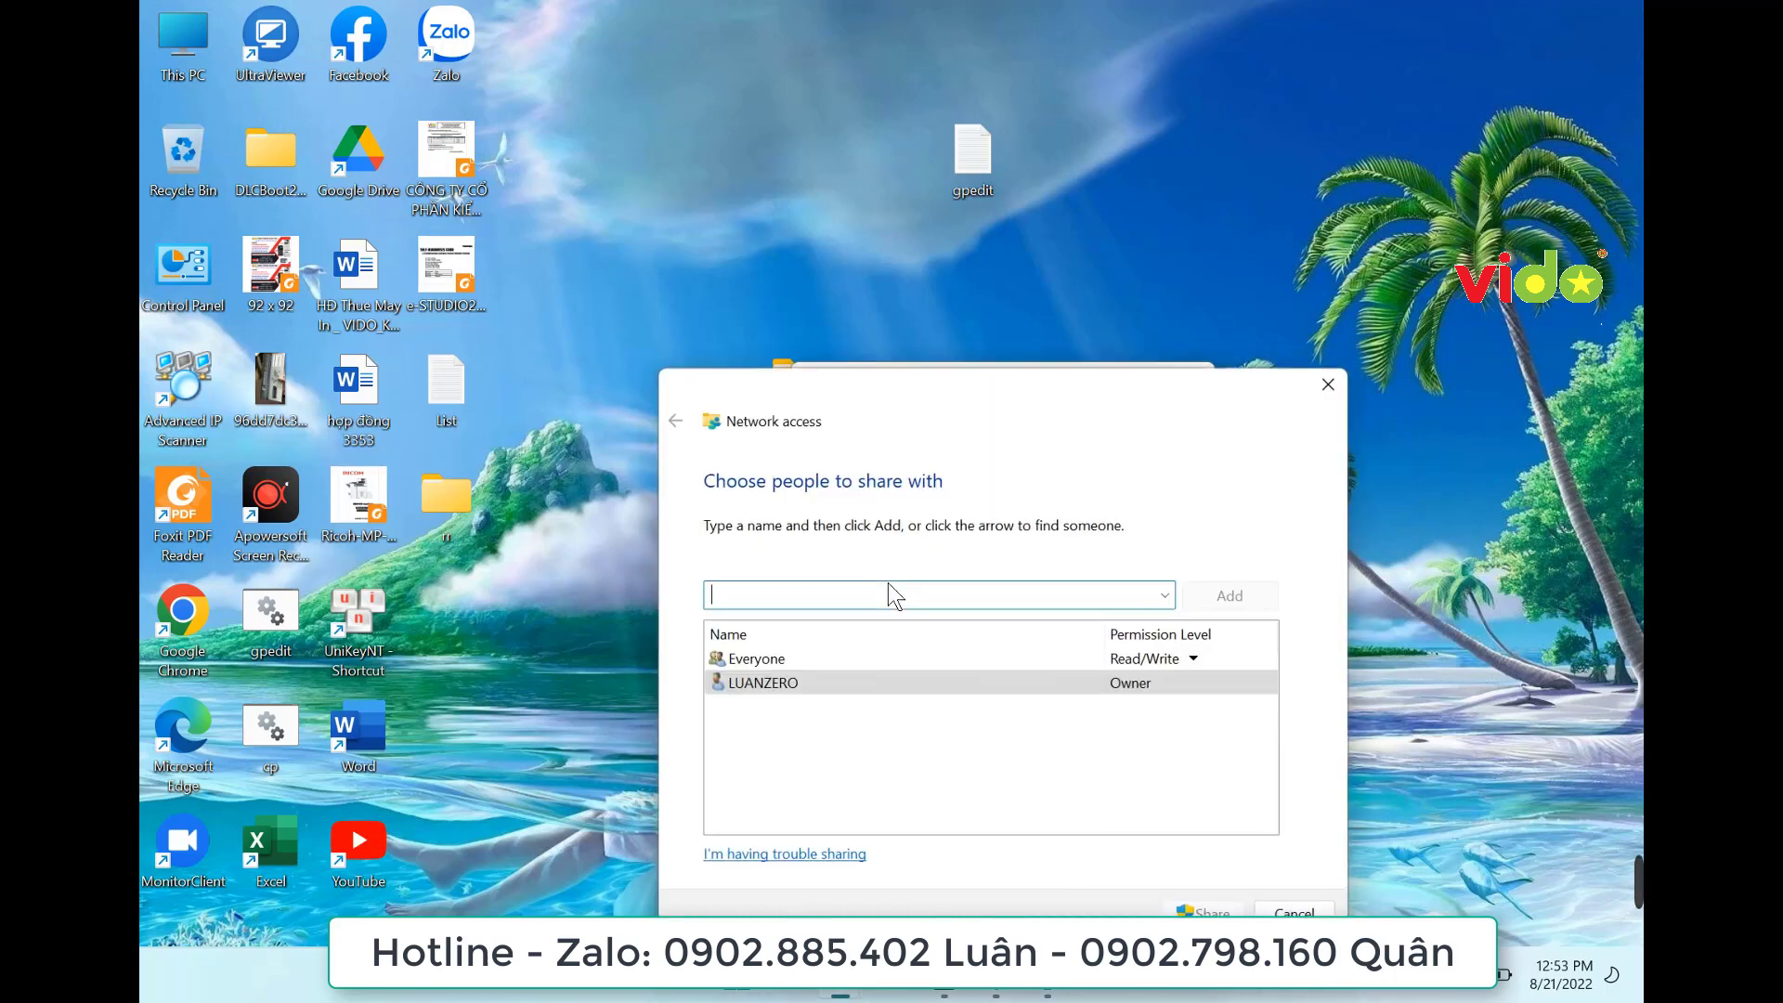
pyautogui.click(1294, 912)
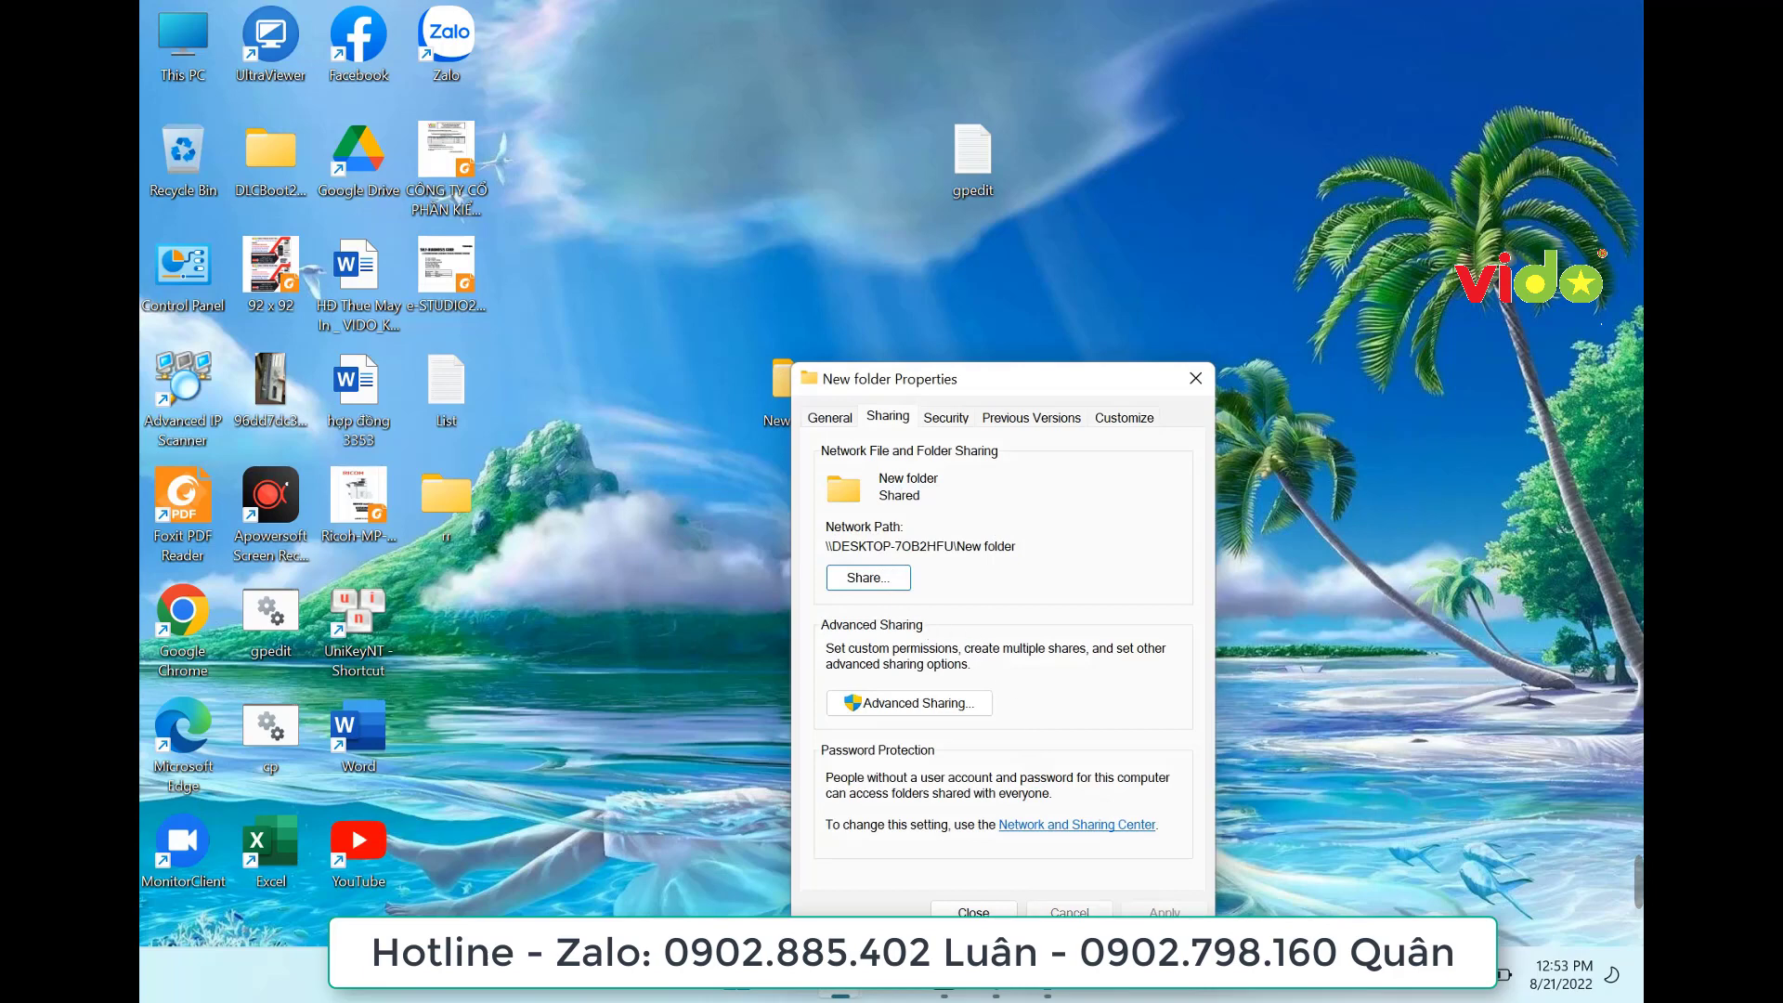
# Copy the network path \\DESKTOP-7OB2HFU\New folder and return to the TopAccess window
pyautogui.doubleClick(999, 546)
pyautogui.click(1014, 546)
pyautogui.moveTo(1014, 546); pyautogui.dragTo(823, 548)
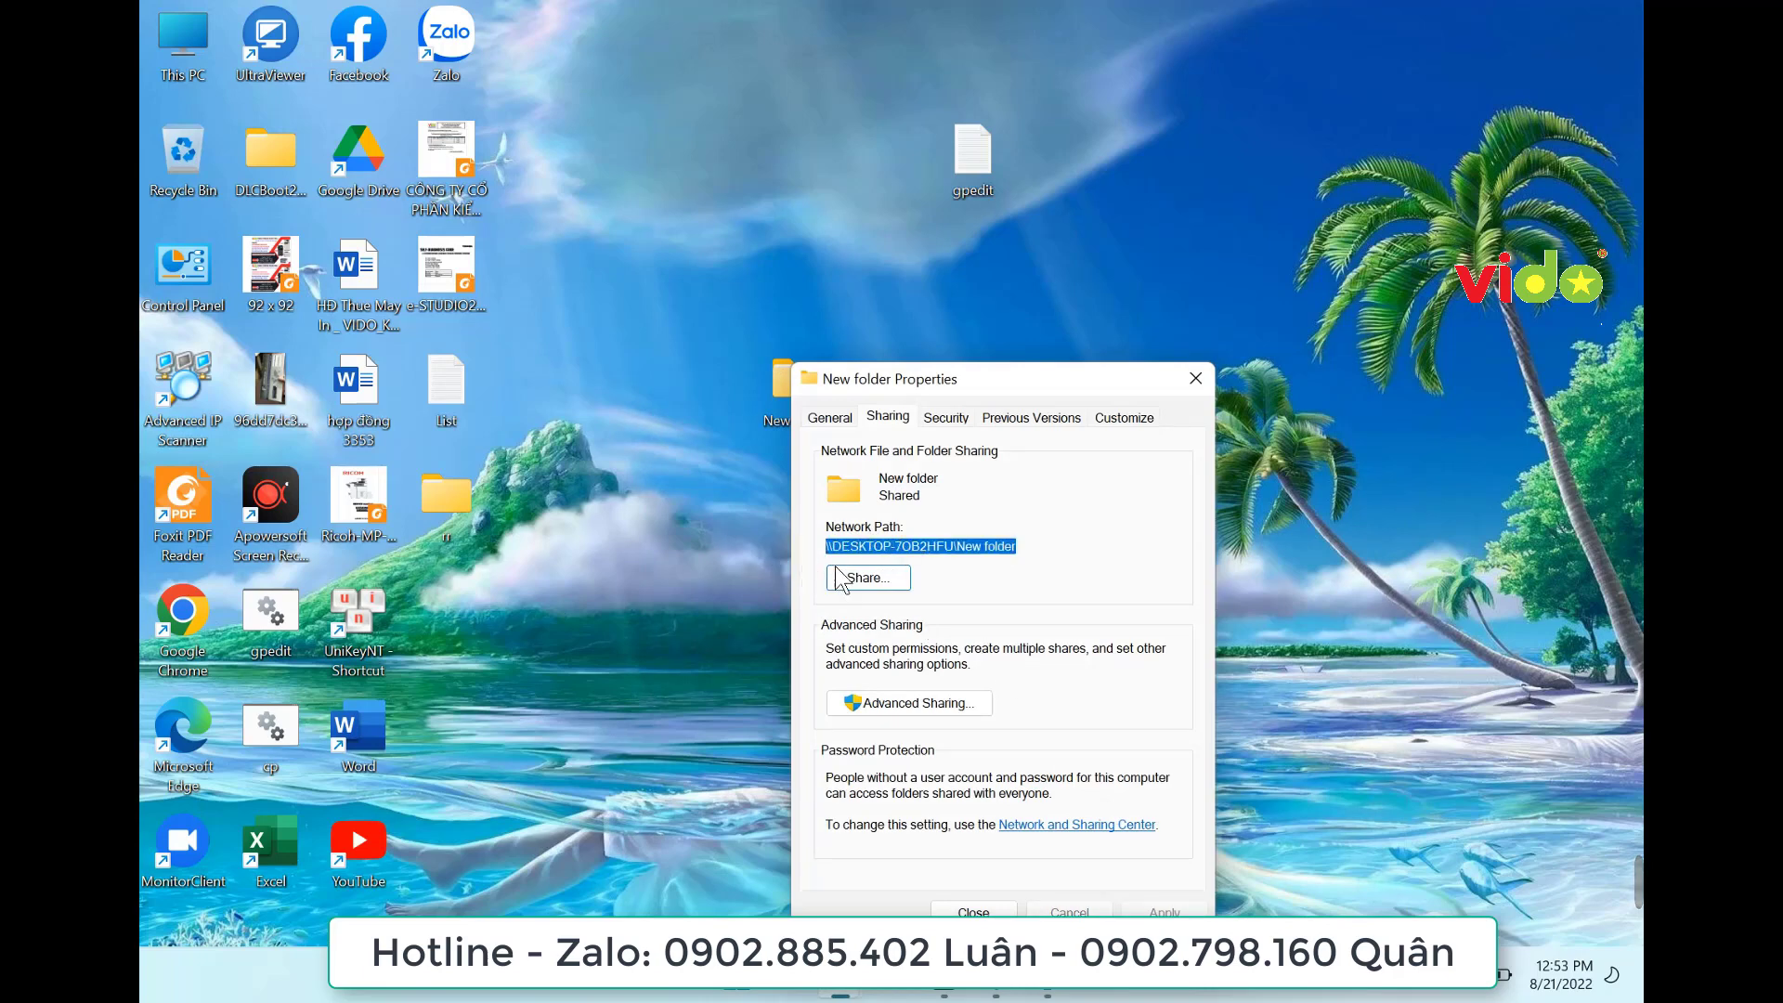
pyautogui.click(1047, 994)
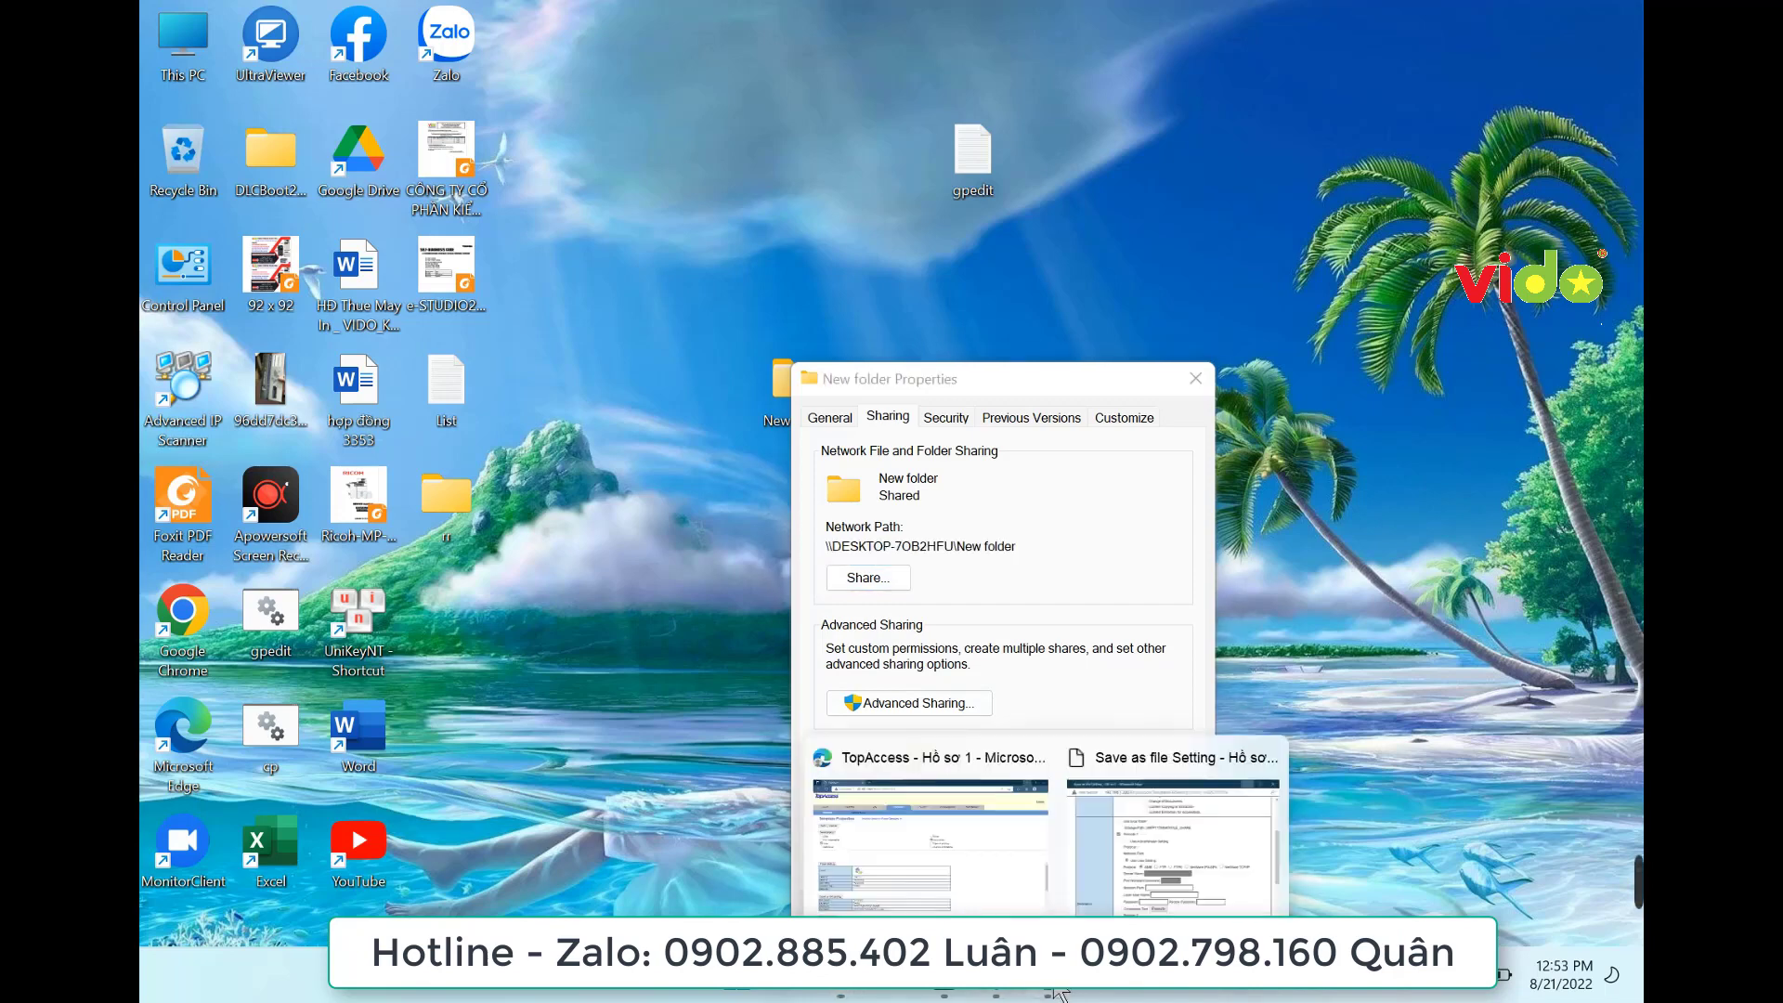
pyautogui.click(1193, 882)
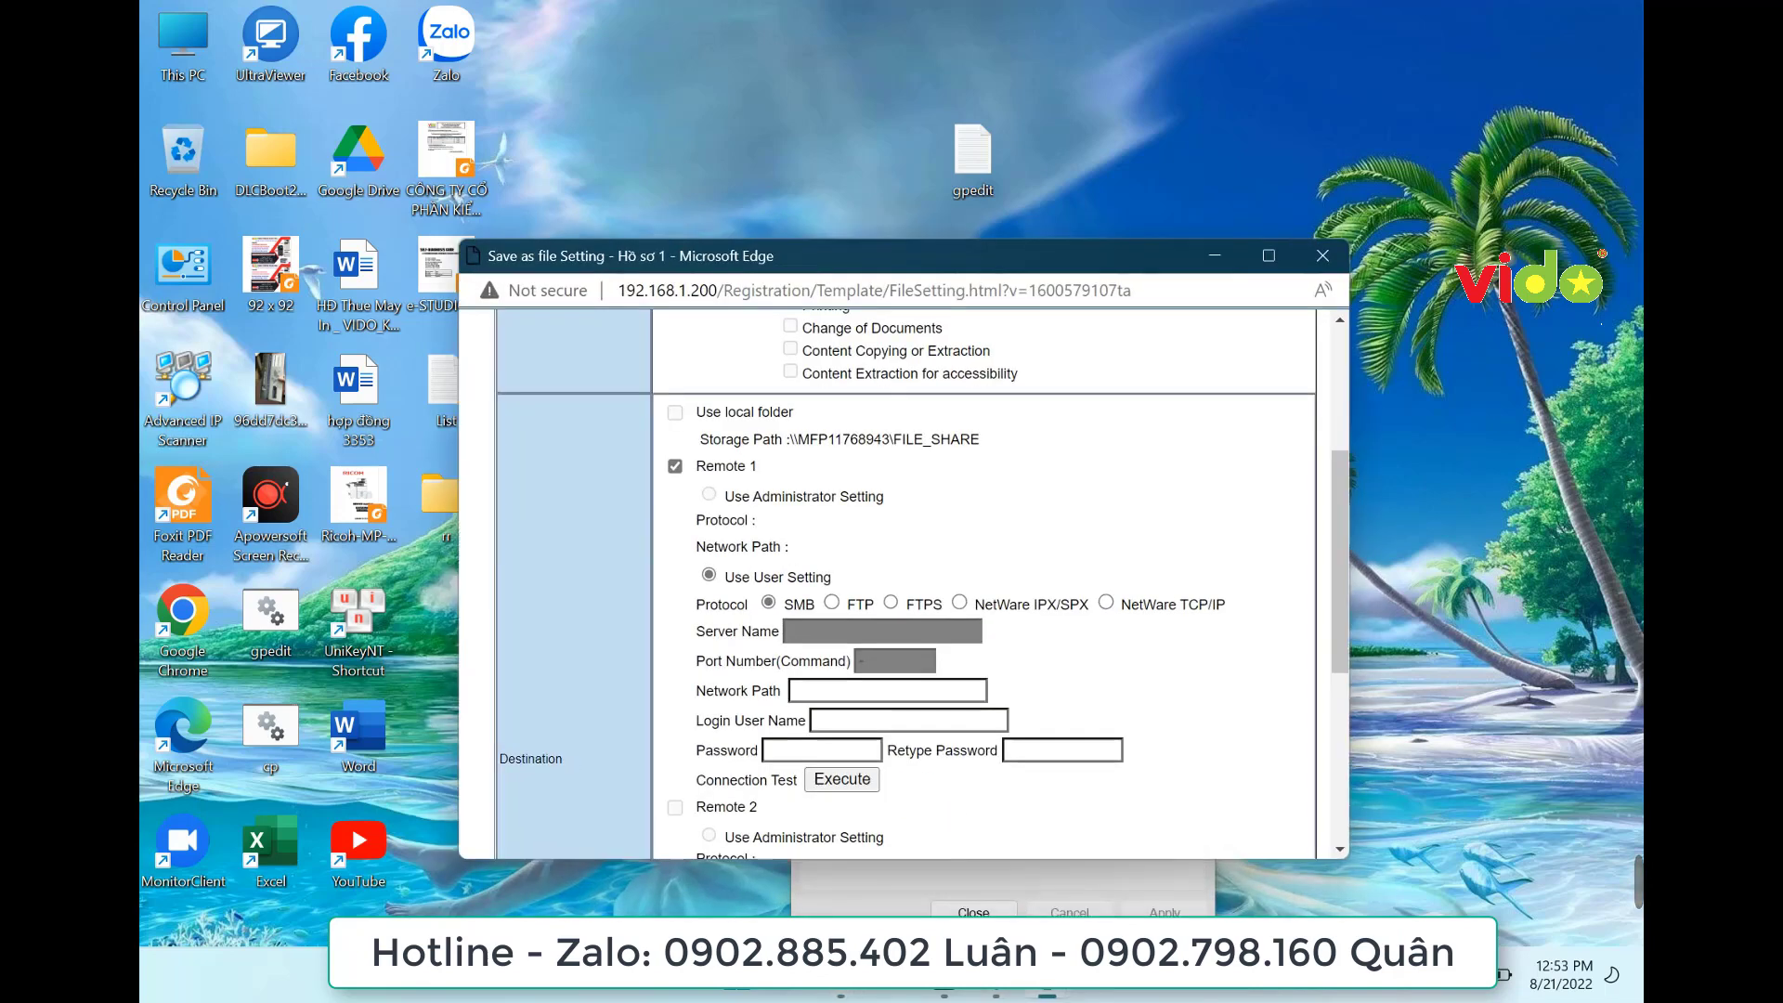
pyautogui.click(1046, 994)
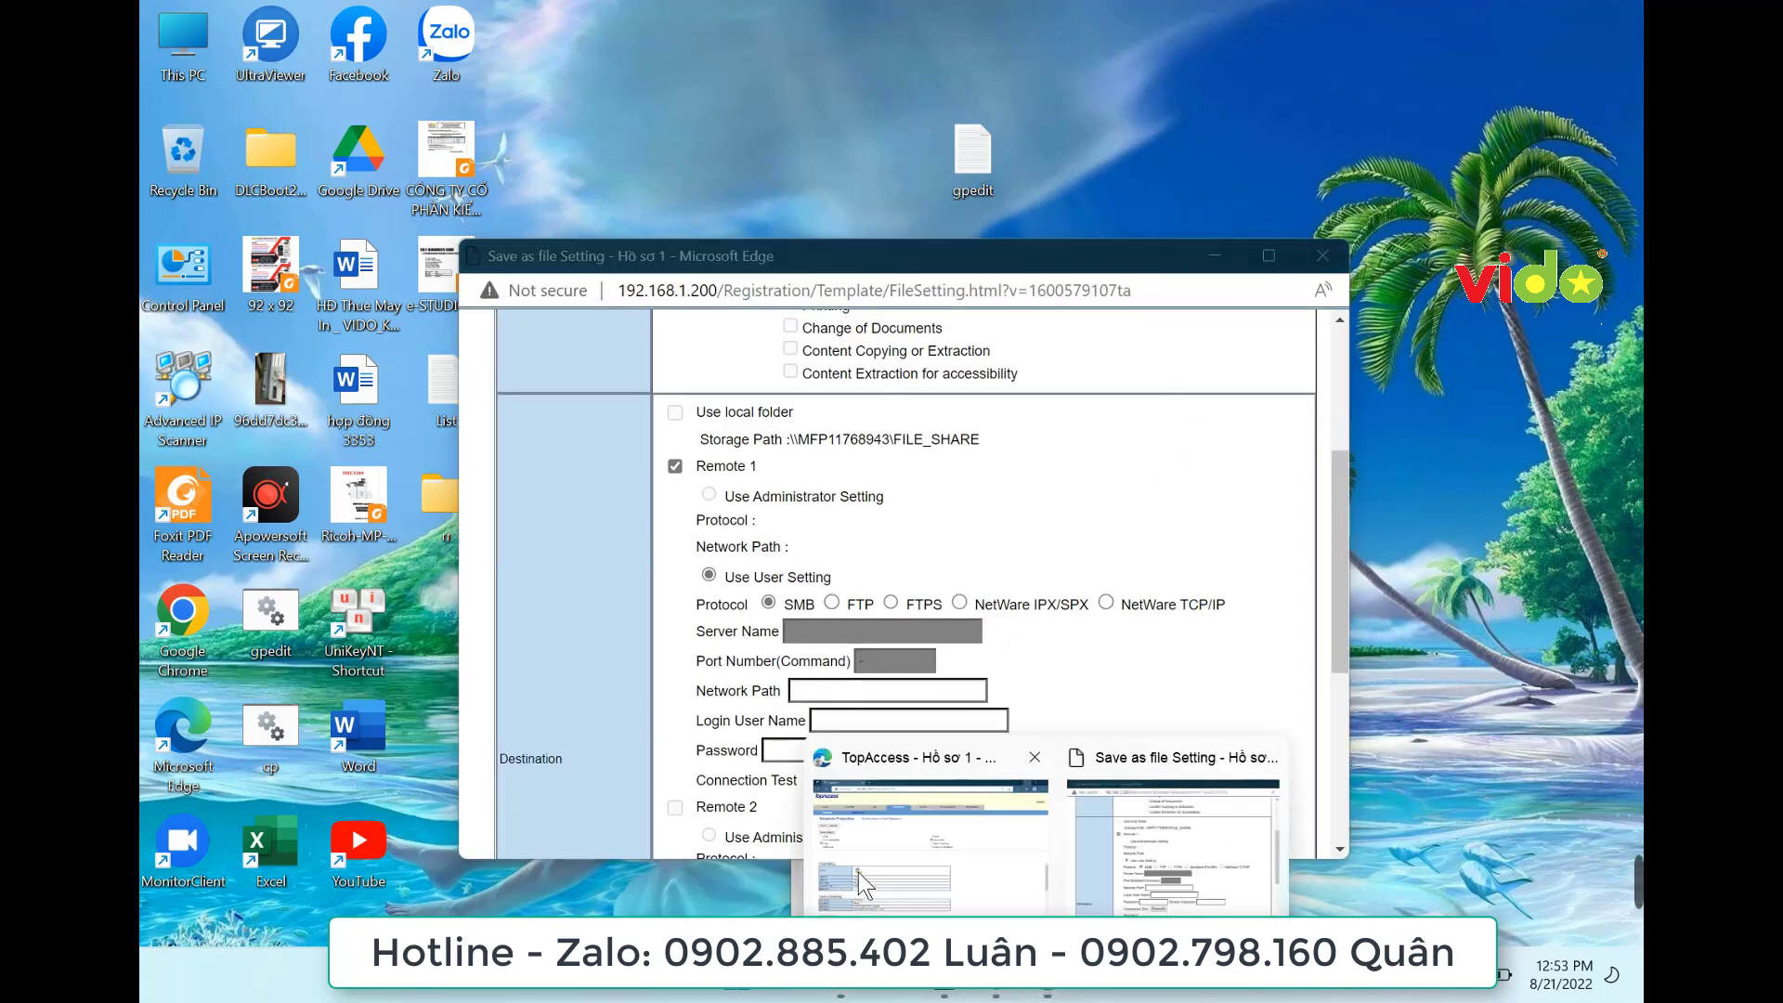
pyautogui.click(858, 872)
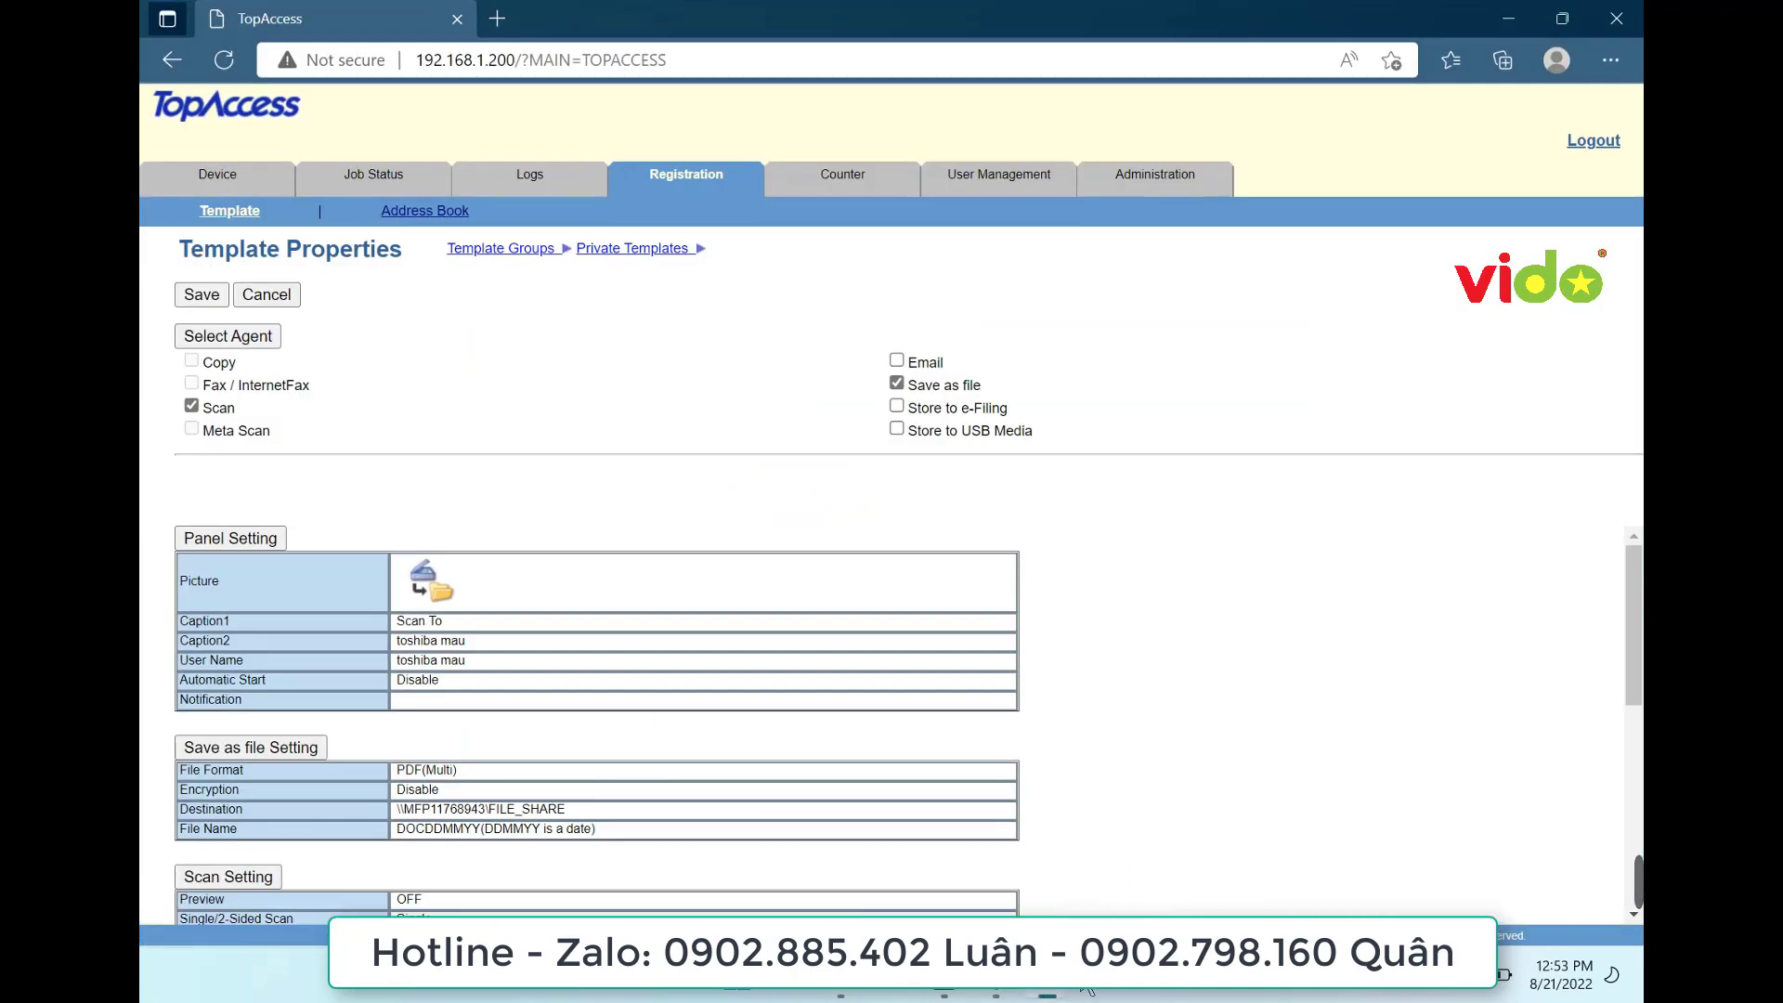
# Paste \\DESKTOP-7OB2HFU\New folder into Remote 1's Network Path
pyautogui.click(1112, 822)
pyautogui.click(874, 689)
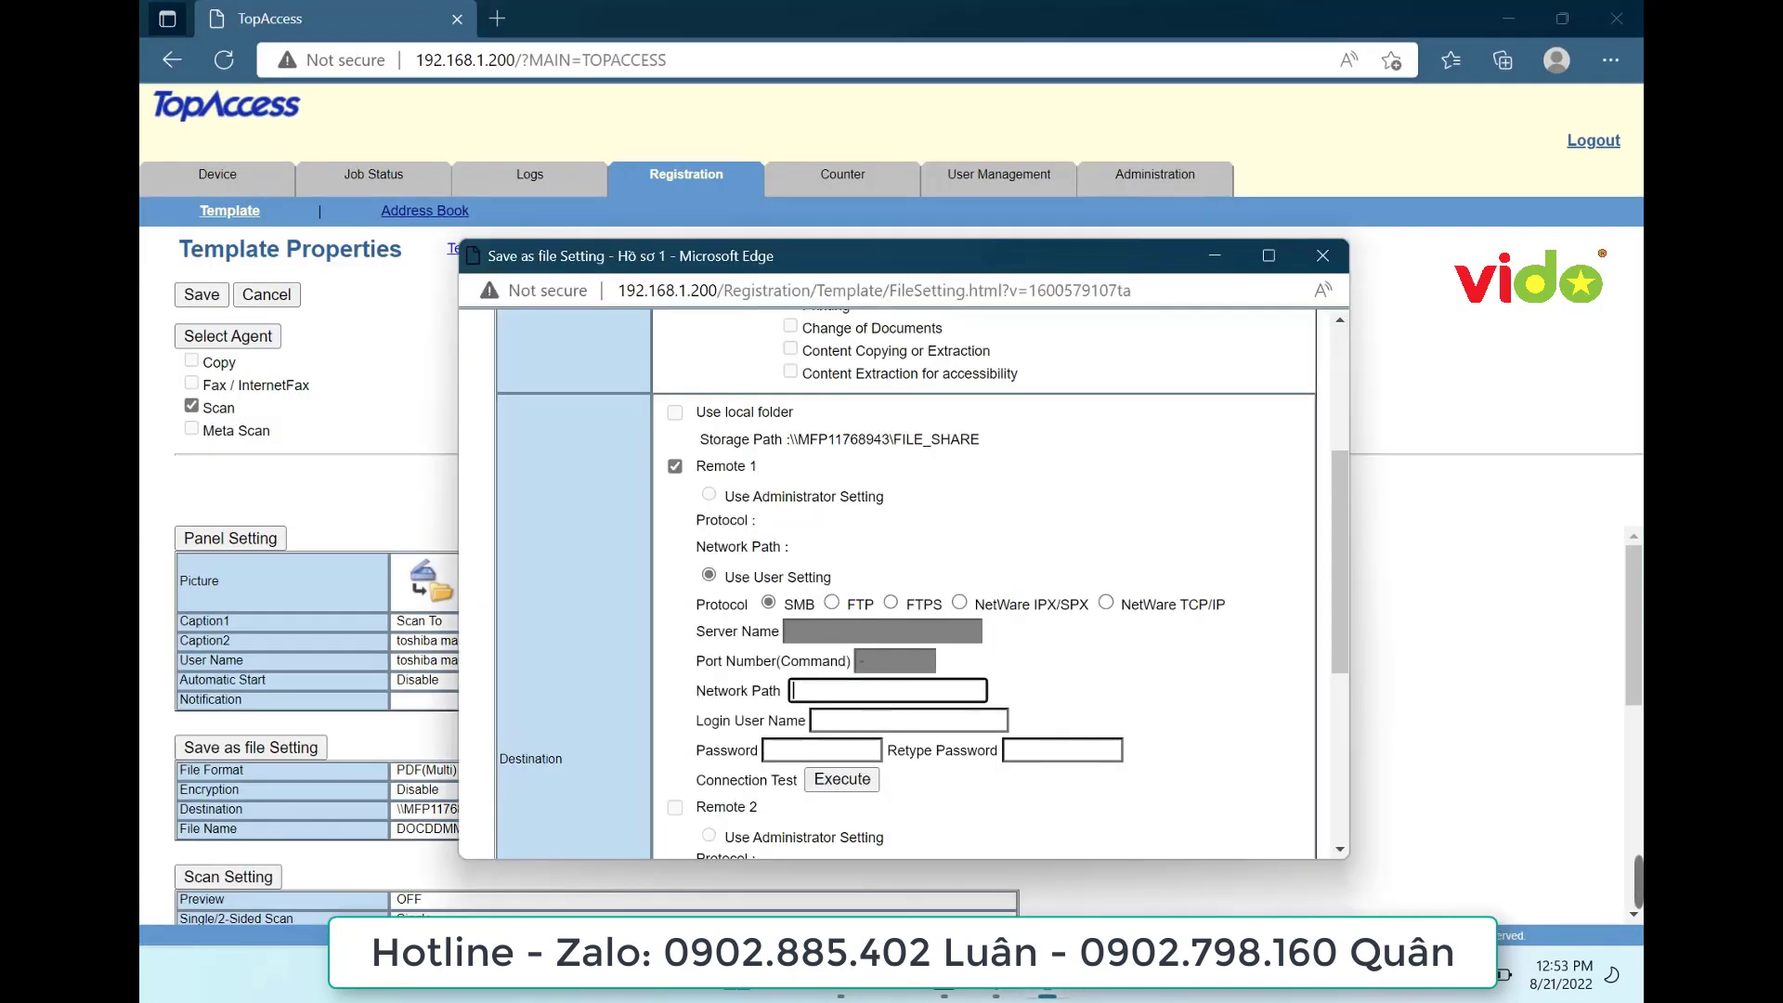
pyautogui.hotkey('ctrl', 'v')
# Use the computer name DESKTOP-7OB2HFU as Login User Name and pass the connection test
pyautogui.moveTo(904, 689); pyautogui.dragTo(791, 689)
pyautogui.press('End')
pyautogui.press('End')
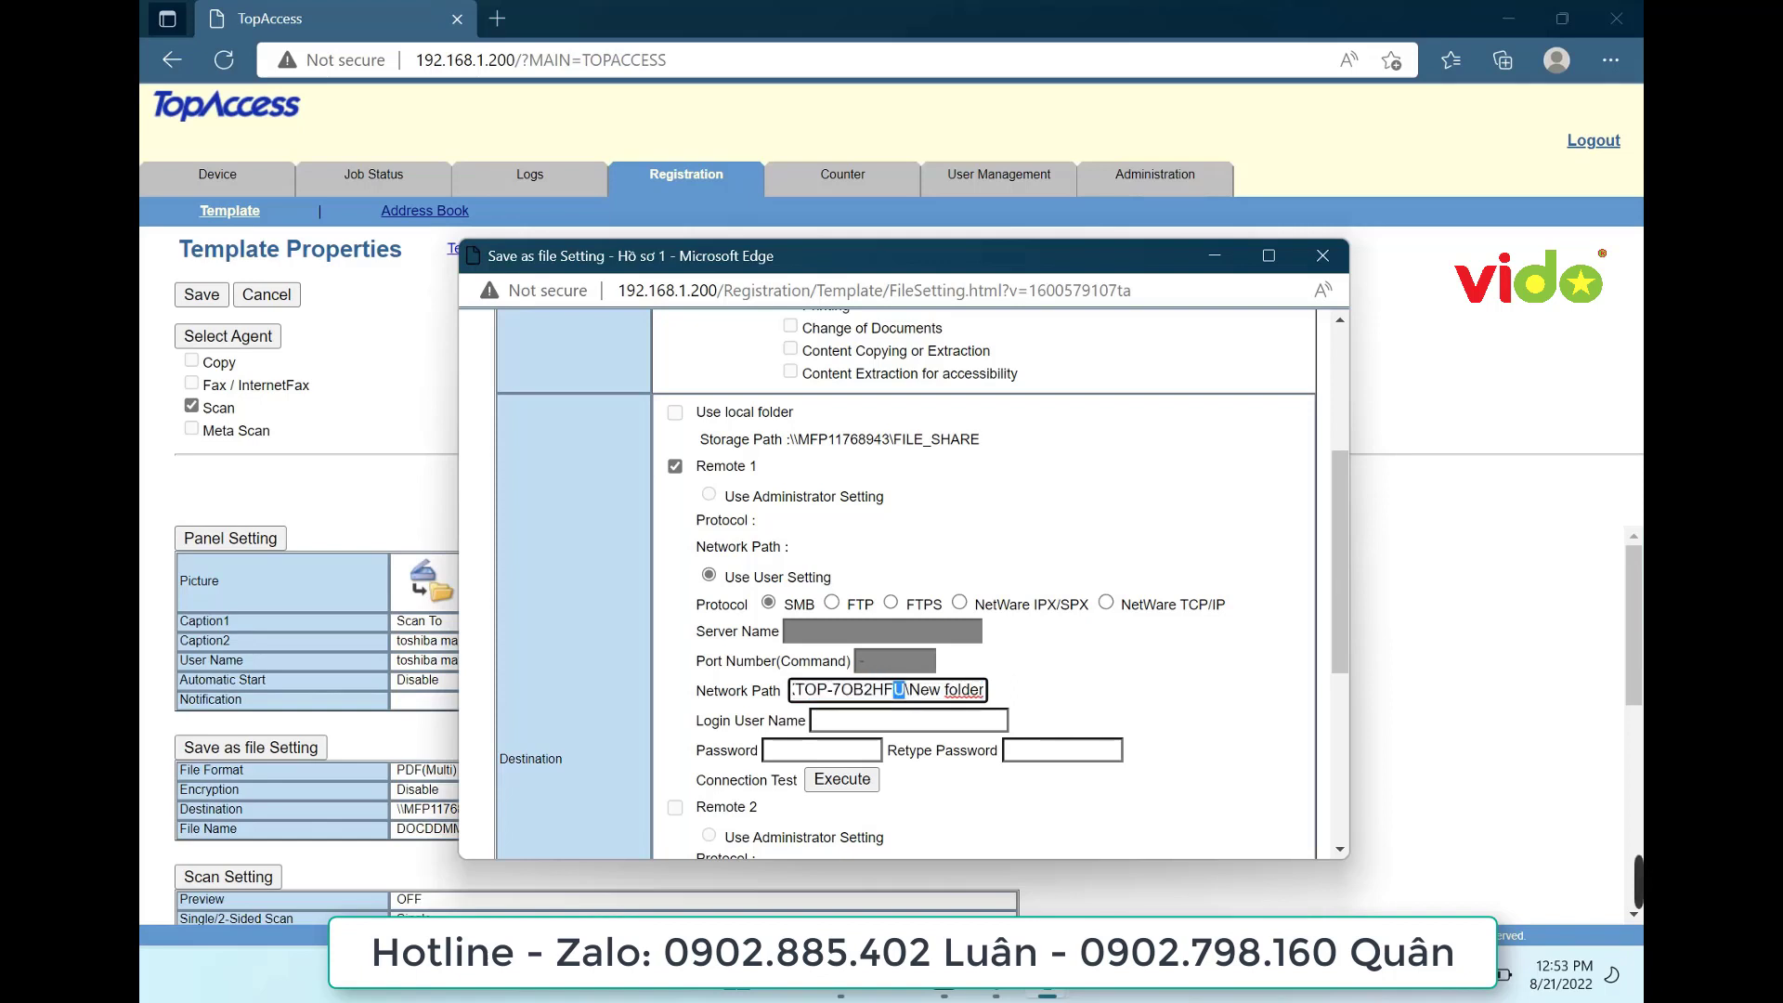
pyautogui.moveTo(899, 689); pyautogui.dragTo(822, 689)
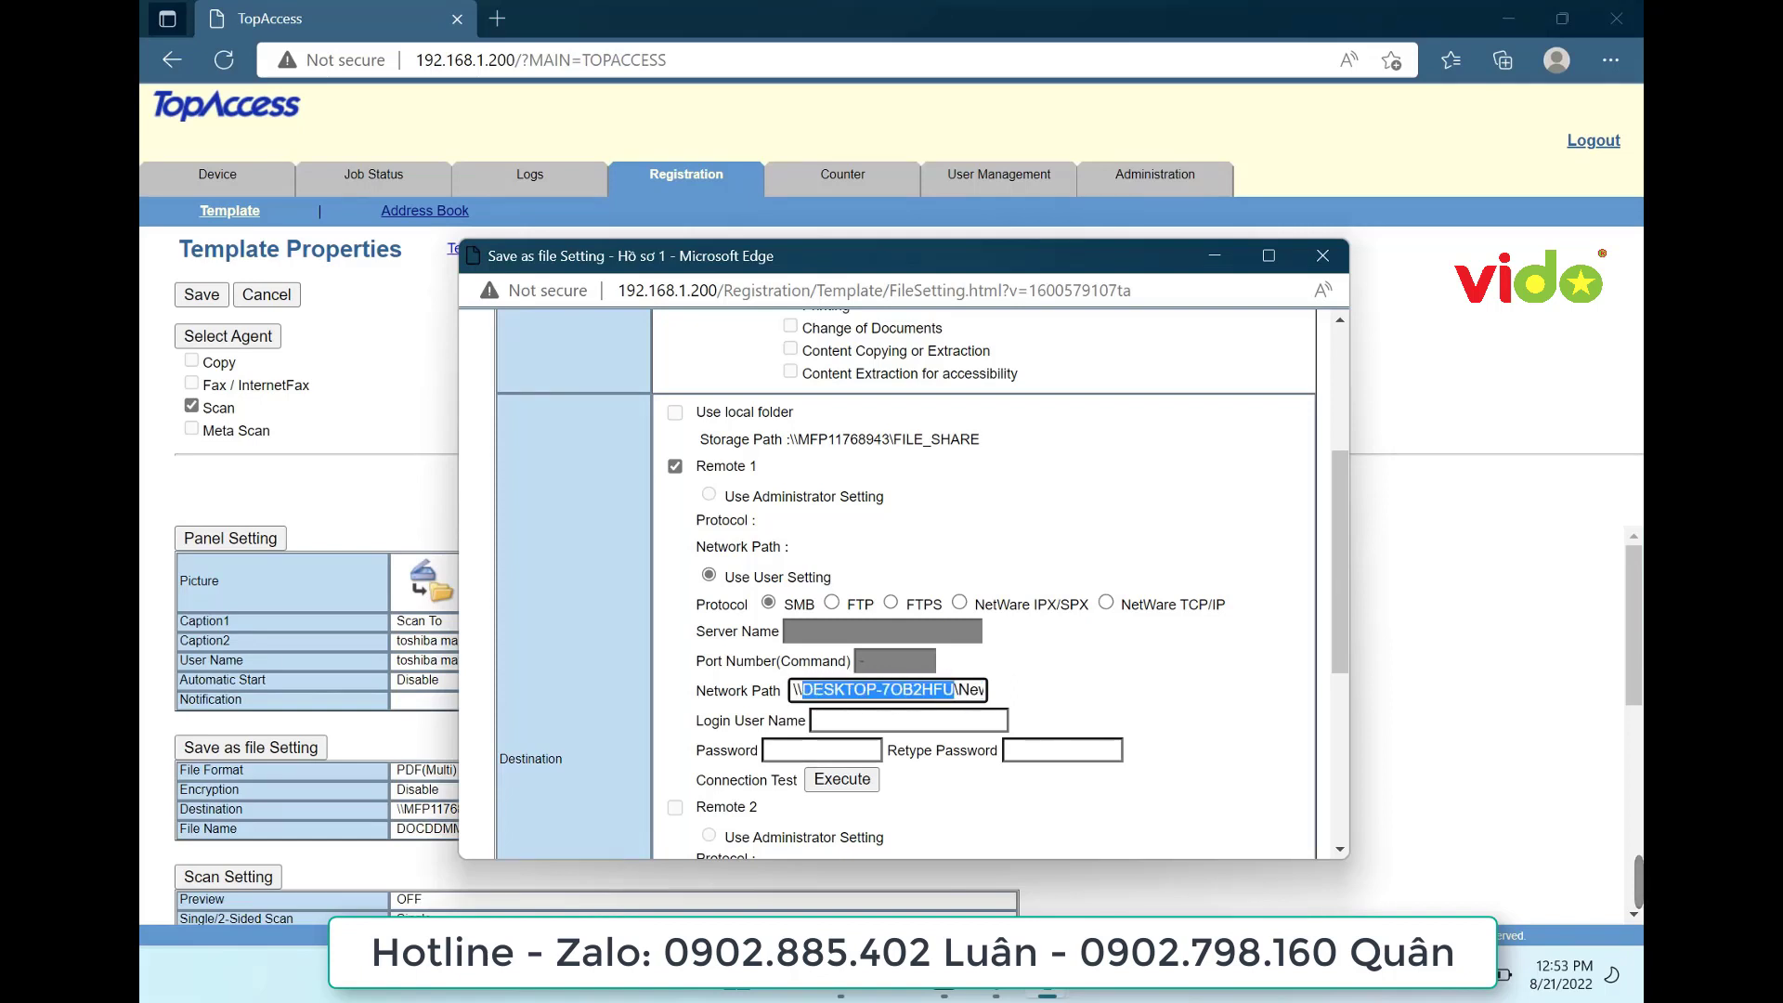
pyautogui.hotkey('ctrl', 'c')
pyautogui.click(847, 721)
pyautogui.hotkey('ctrl', 'v')
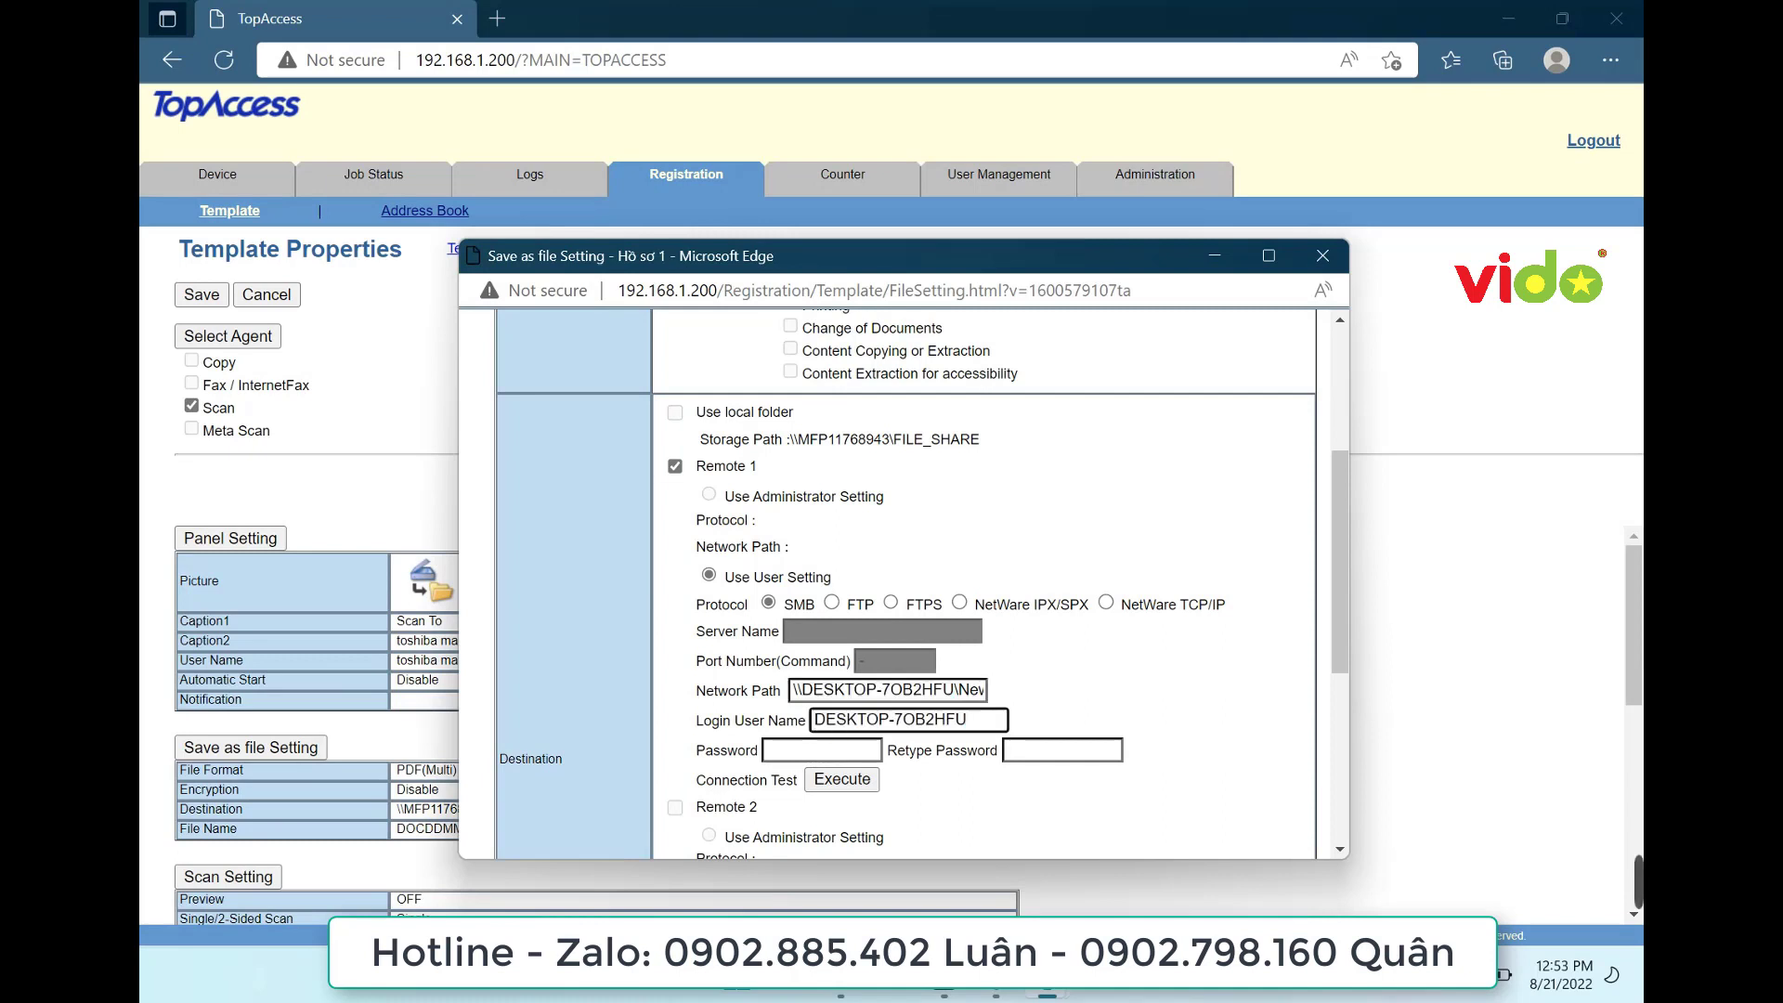
pyautogui.click(840, 780)
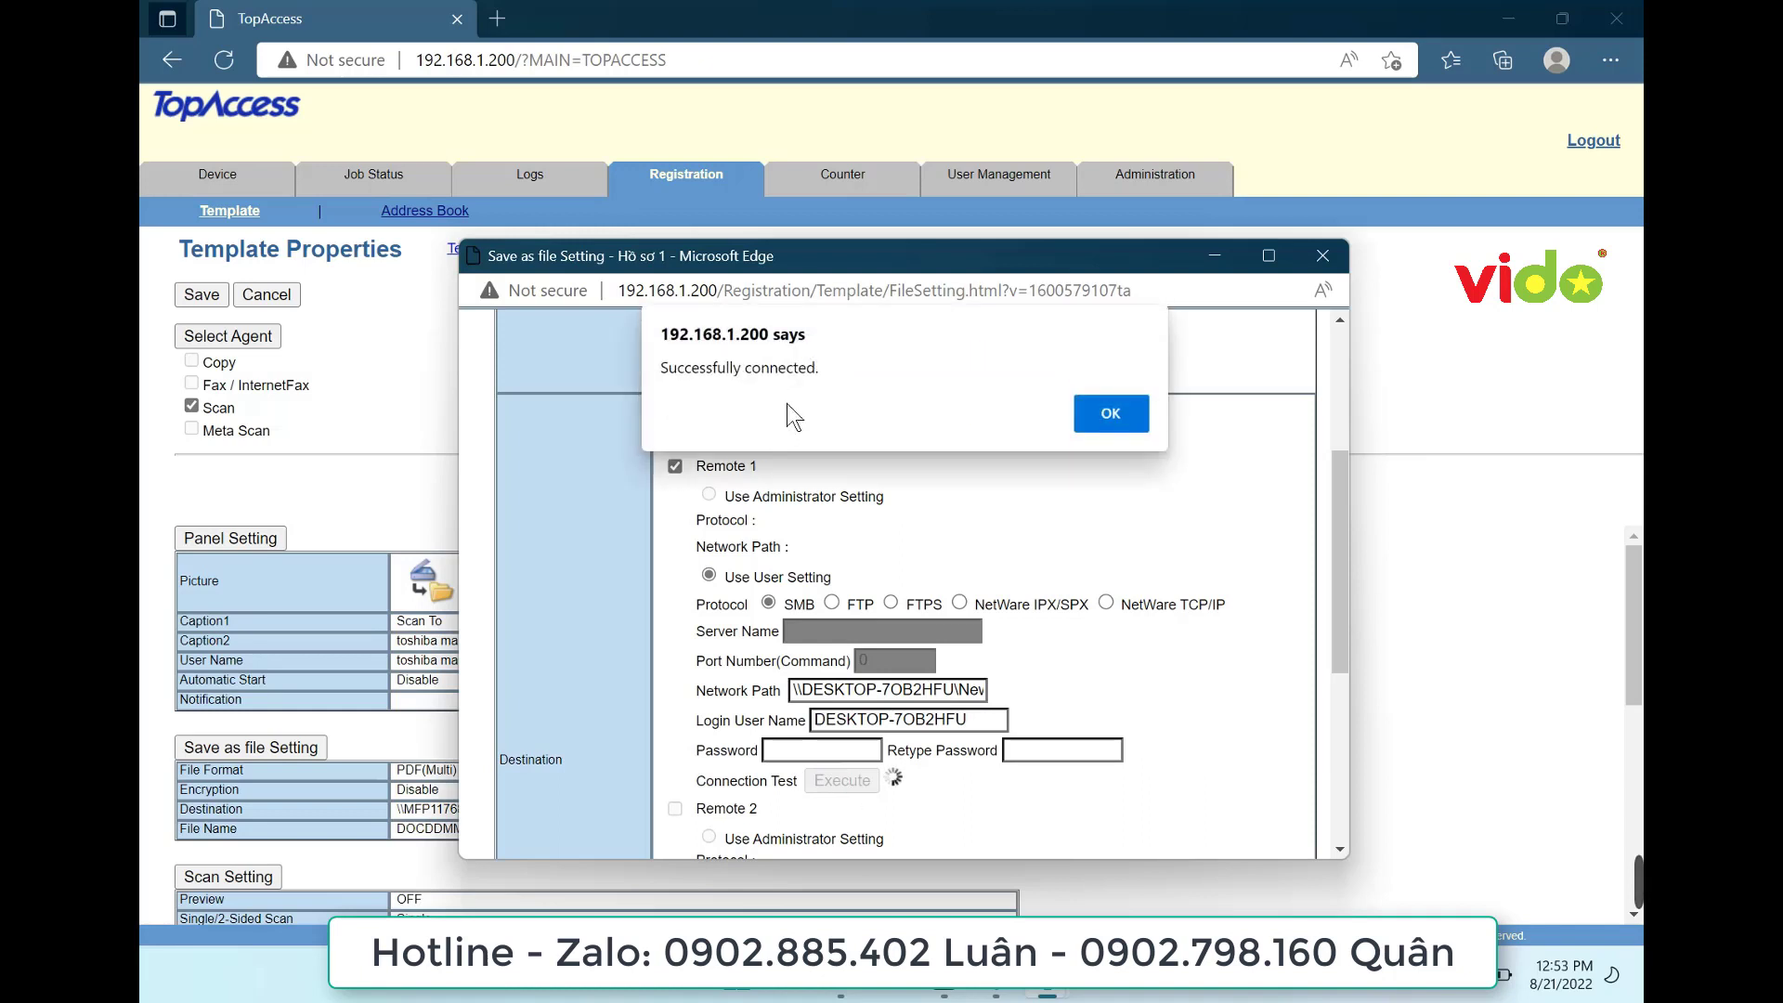
pyautogui.click(1105, 415)
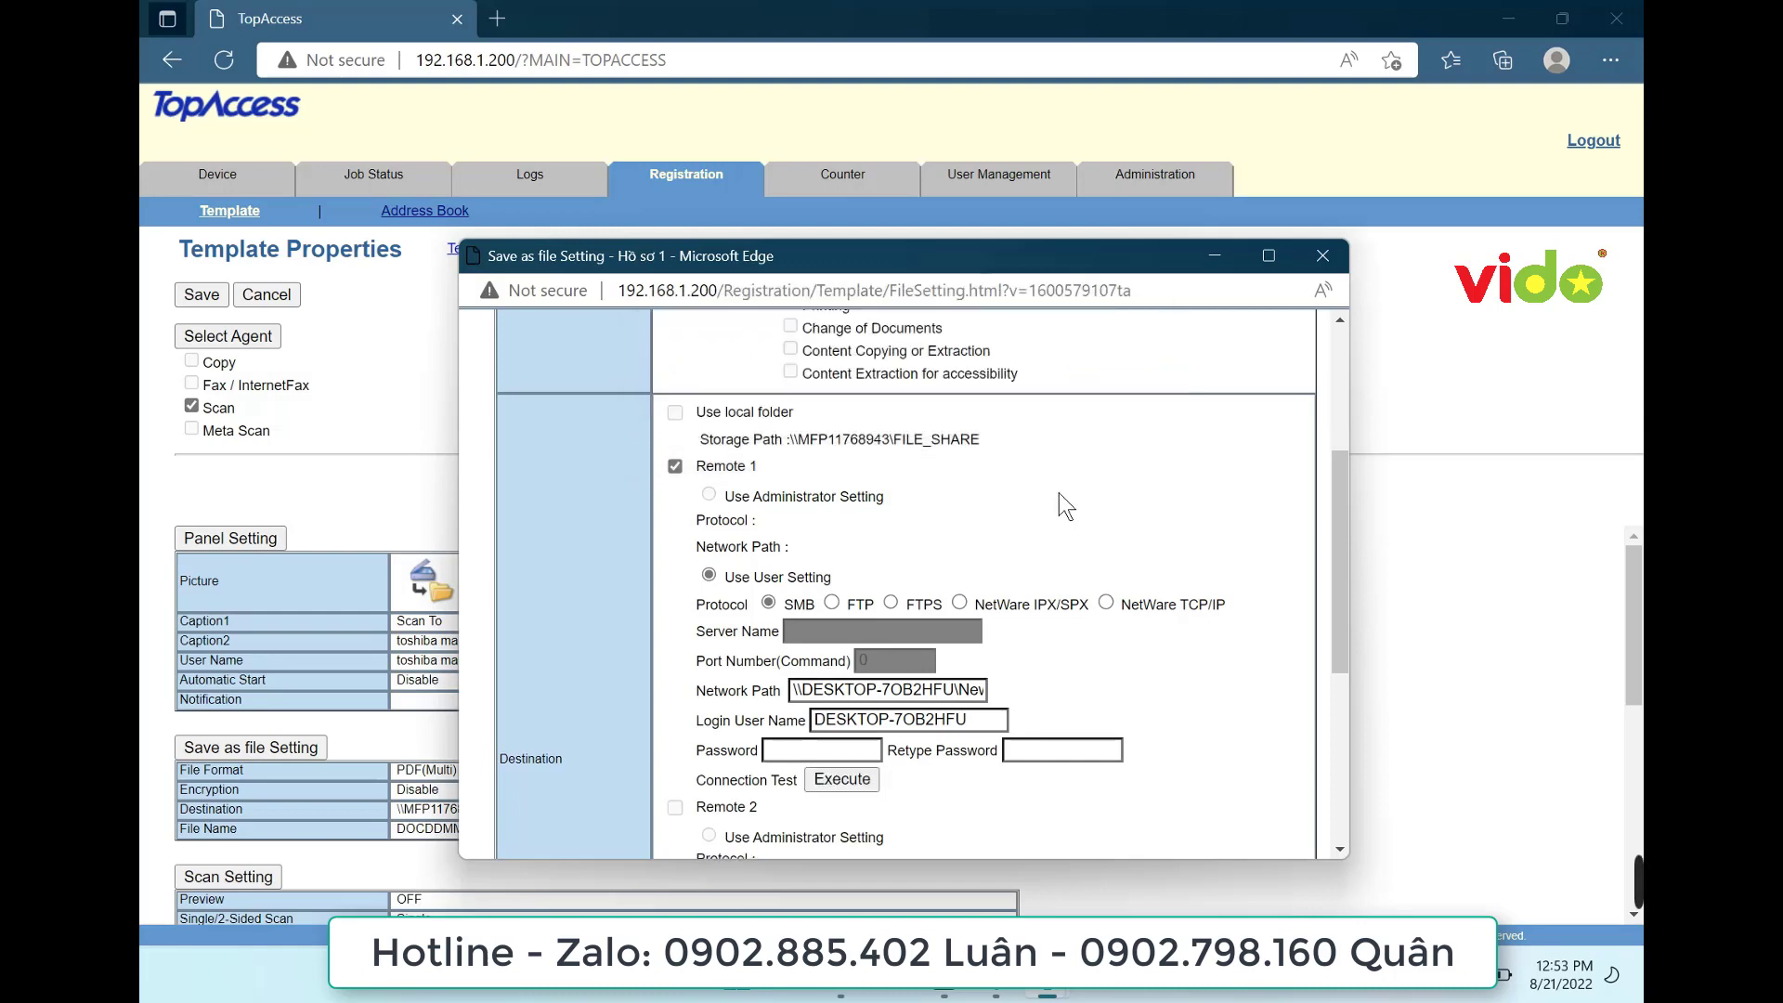
# Save the Remote 1 destination settings and then the template itself
pyautogui.scroll(3, 1059, 492)
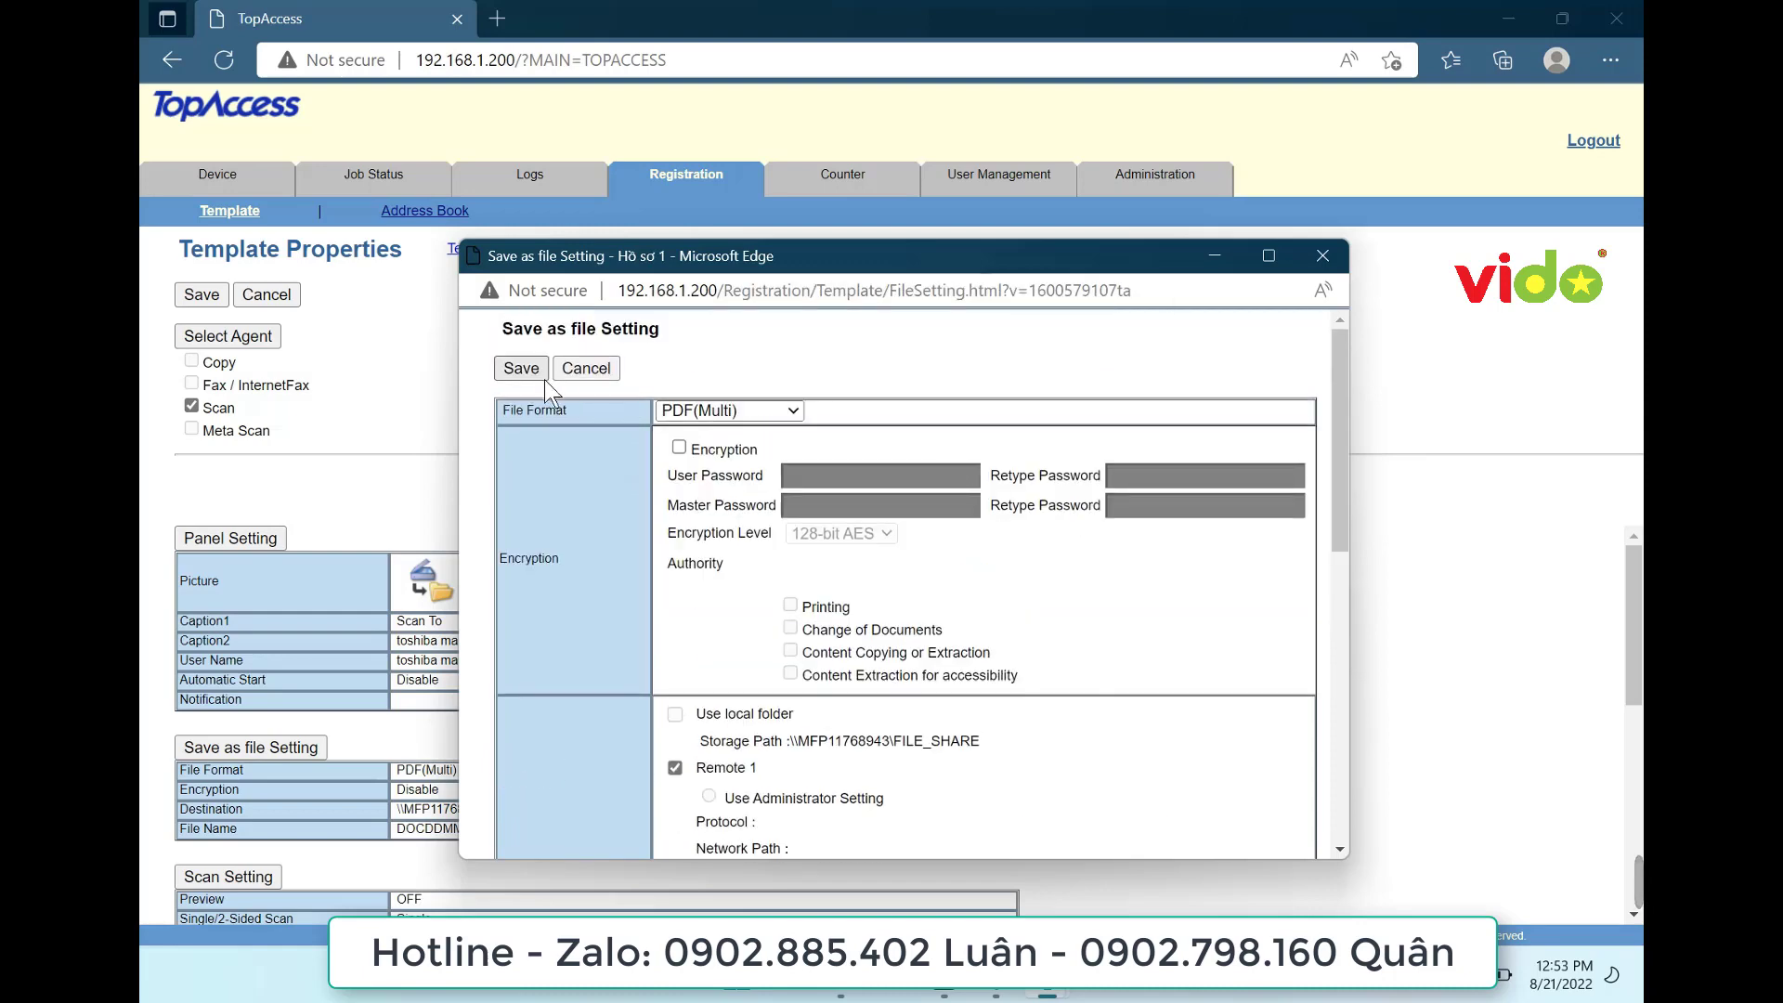
pyautogui.click(543, 376)
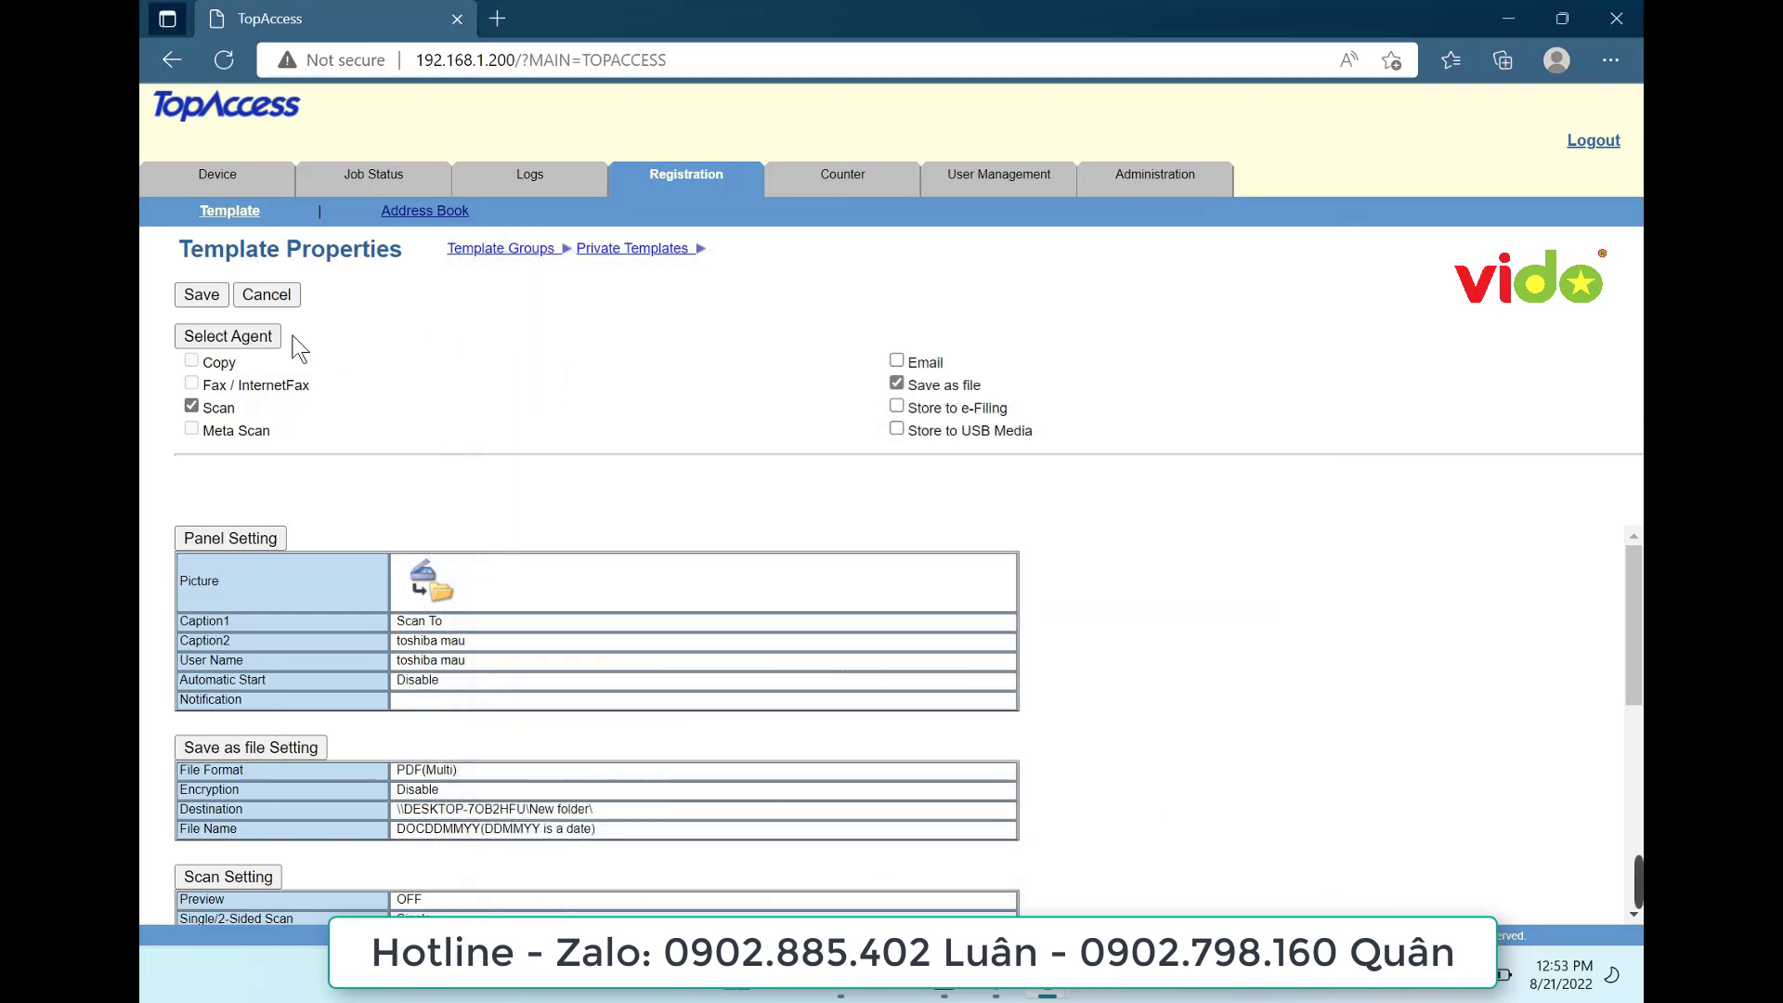
pyautogui.click(219, 304)
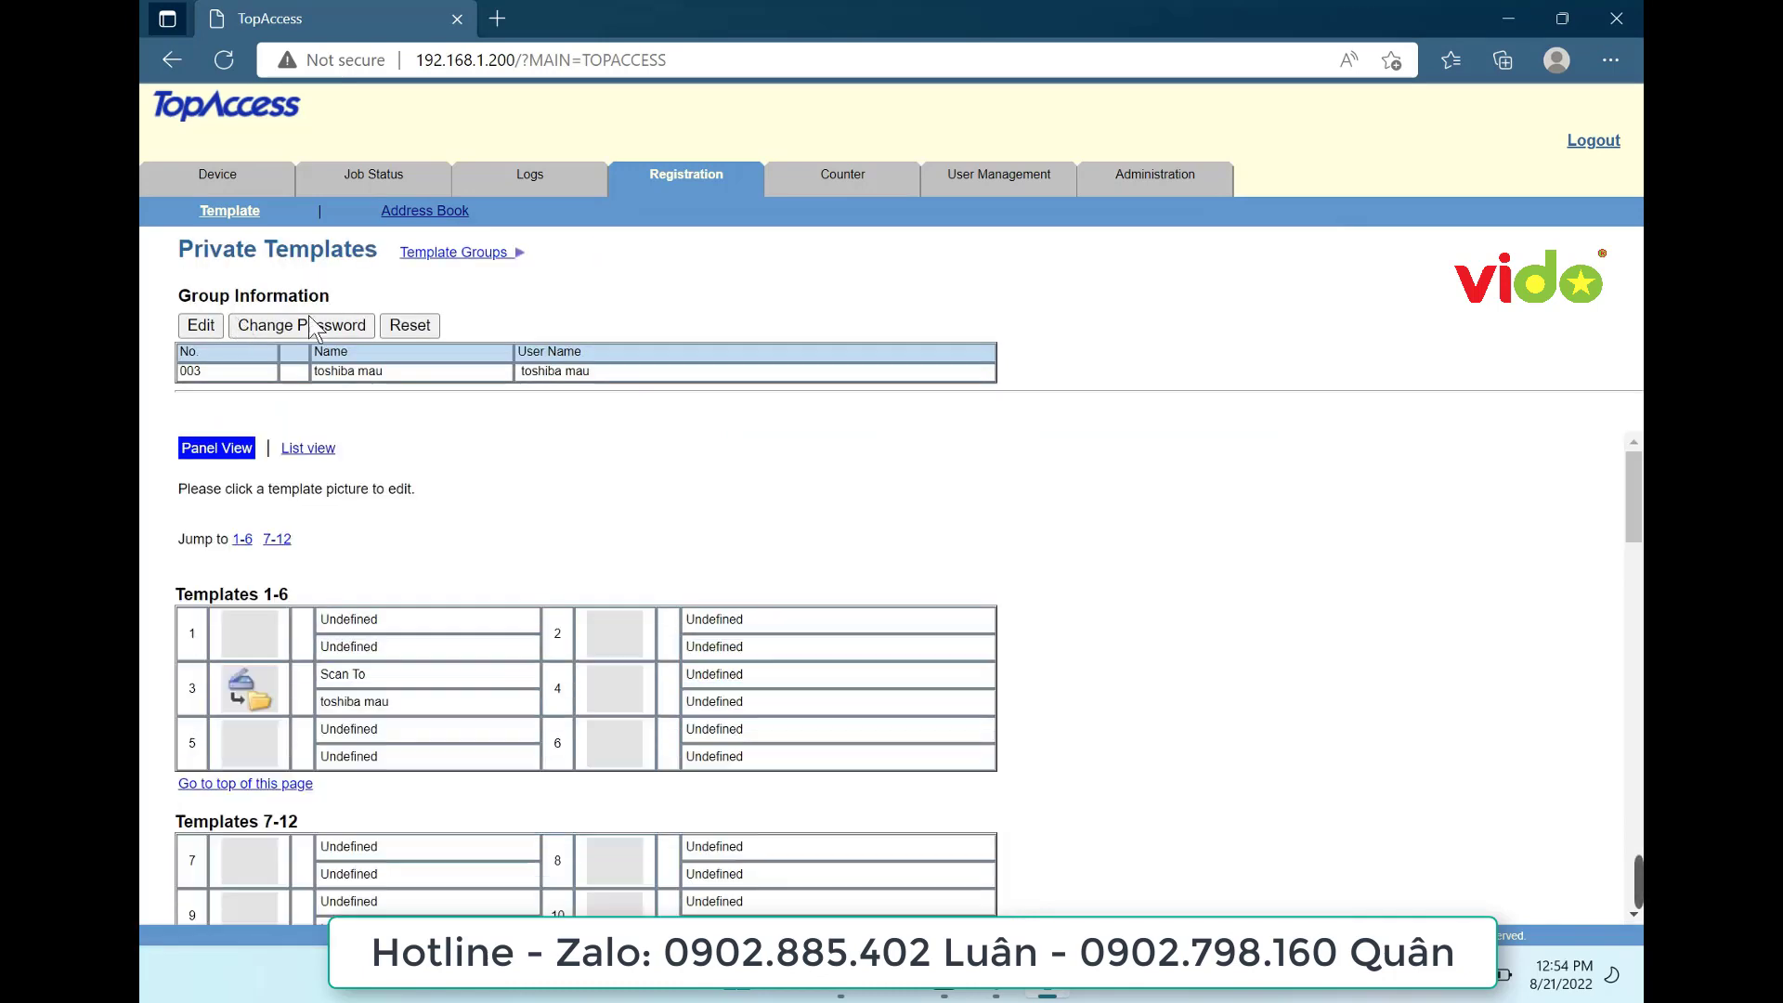
# Close the folder Properties and open the shared New folder maximized in File Explorer
pyautogui.click(1506, 19)
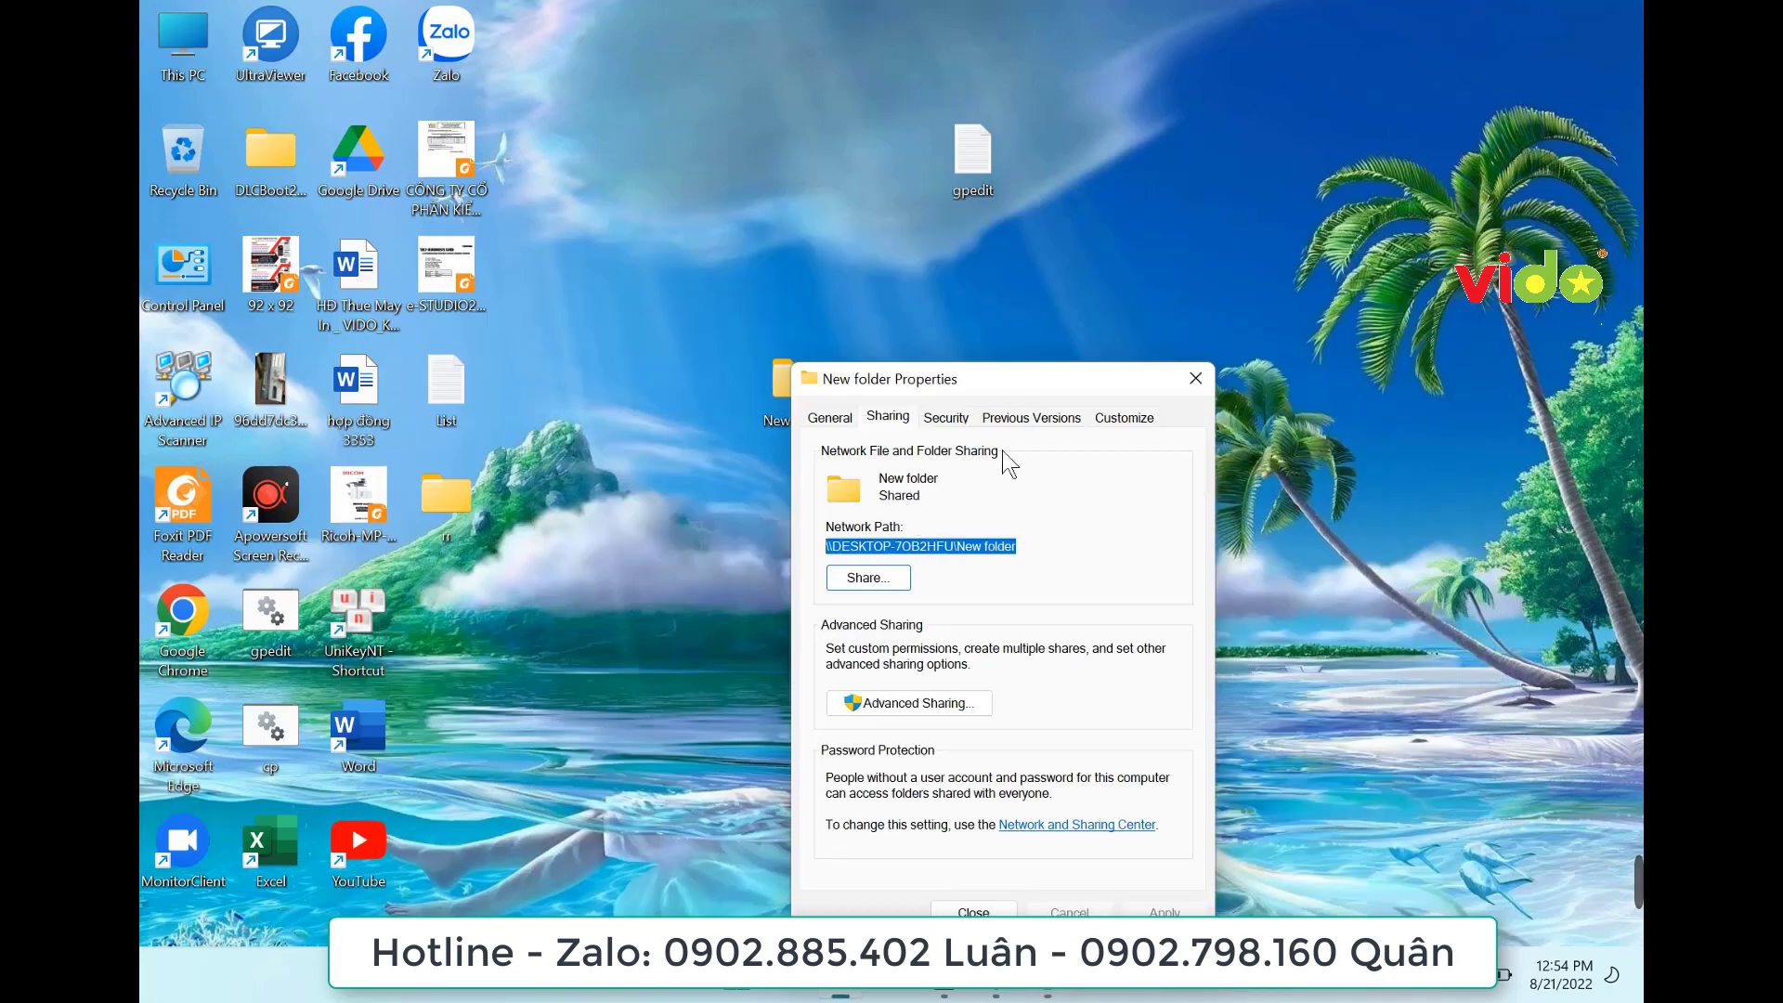
pyautogui.click(1196, 372)
pyautogui.doubleClick(832, 410)
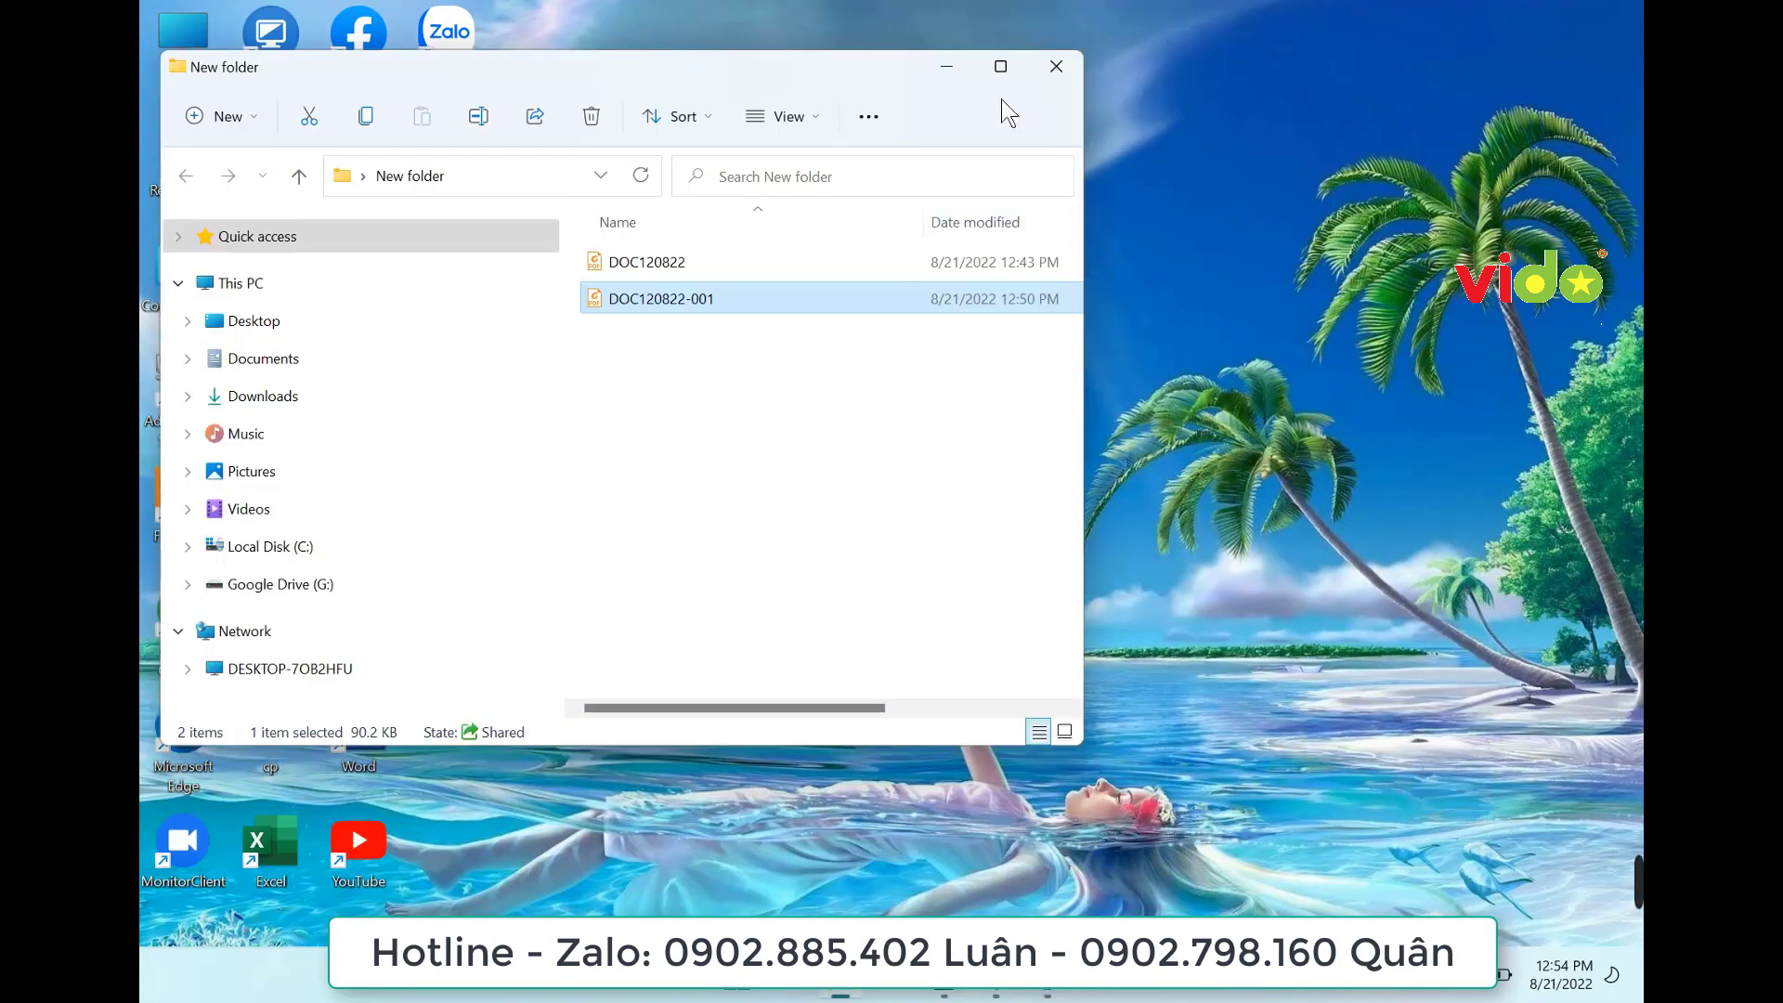
pyautogui.doubleClick(996, 104)
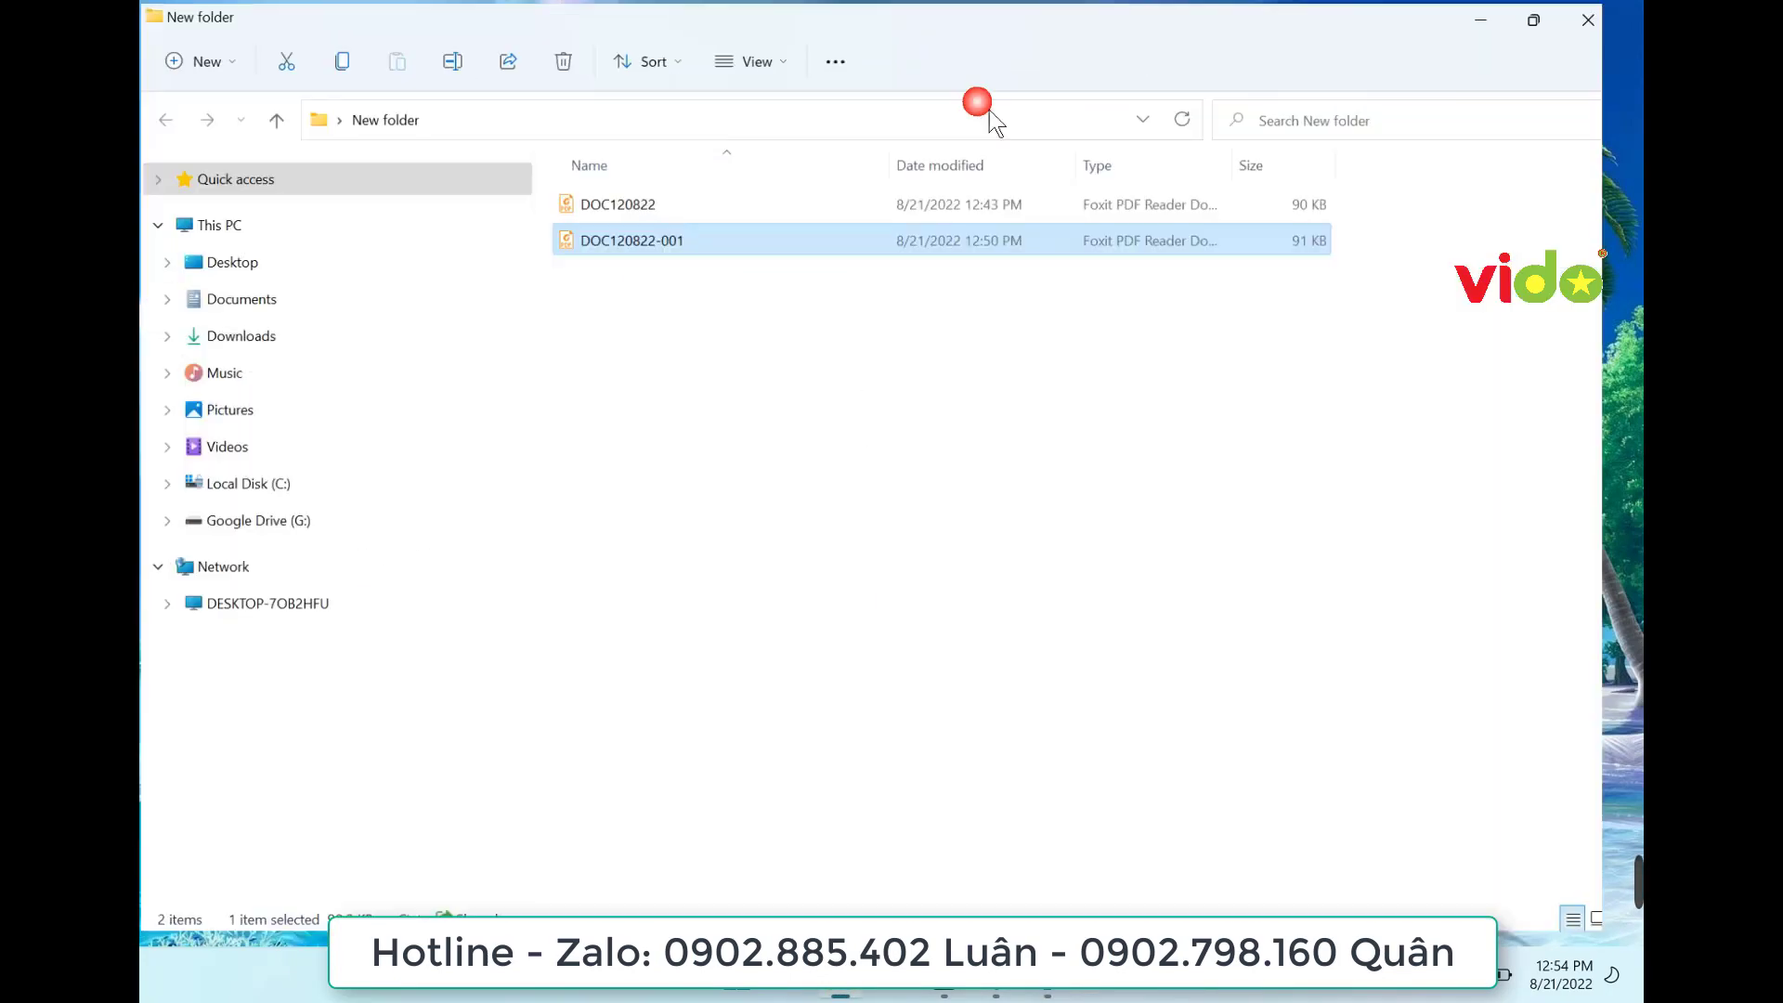
pyautogui.click(818, 443)
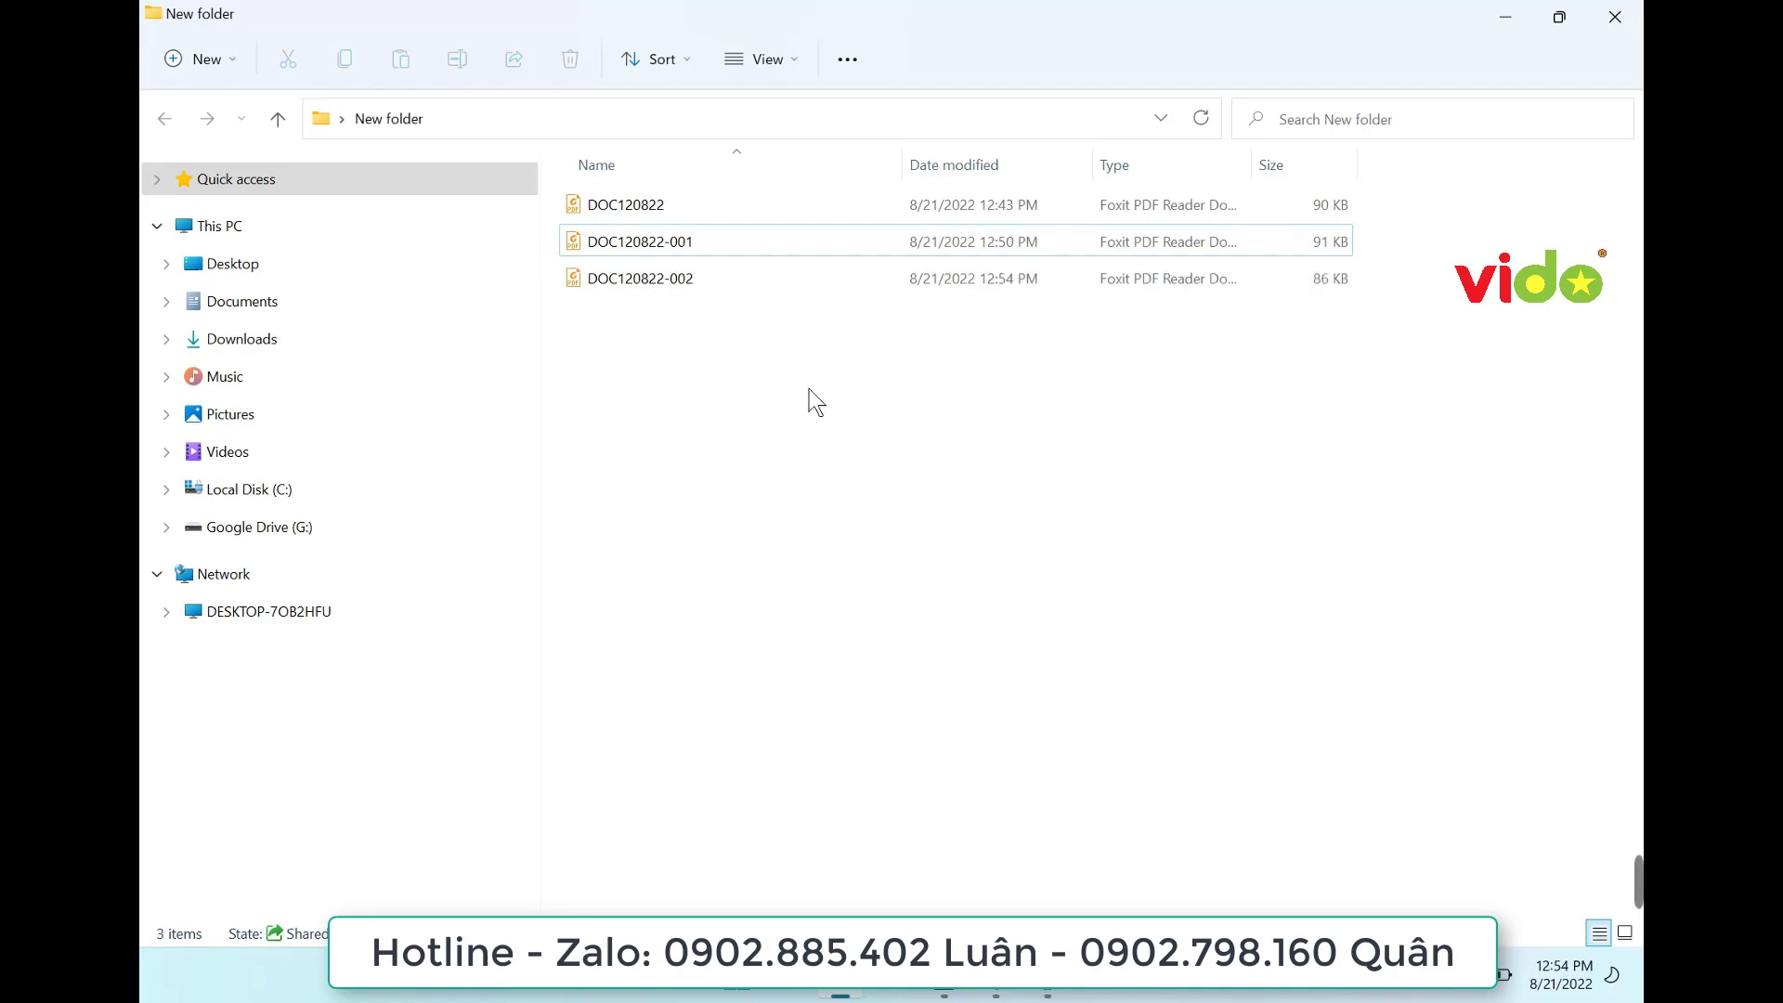
# View the new scan DOC120822-002 in Foxit, then close the viewer and File Explorer
pyautogui.doubleClick(1014, 294)
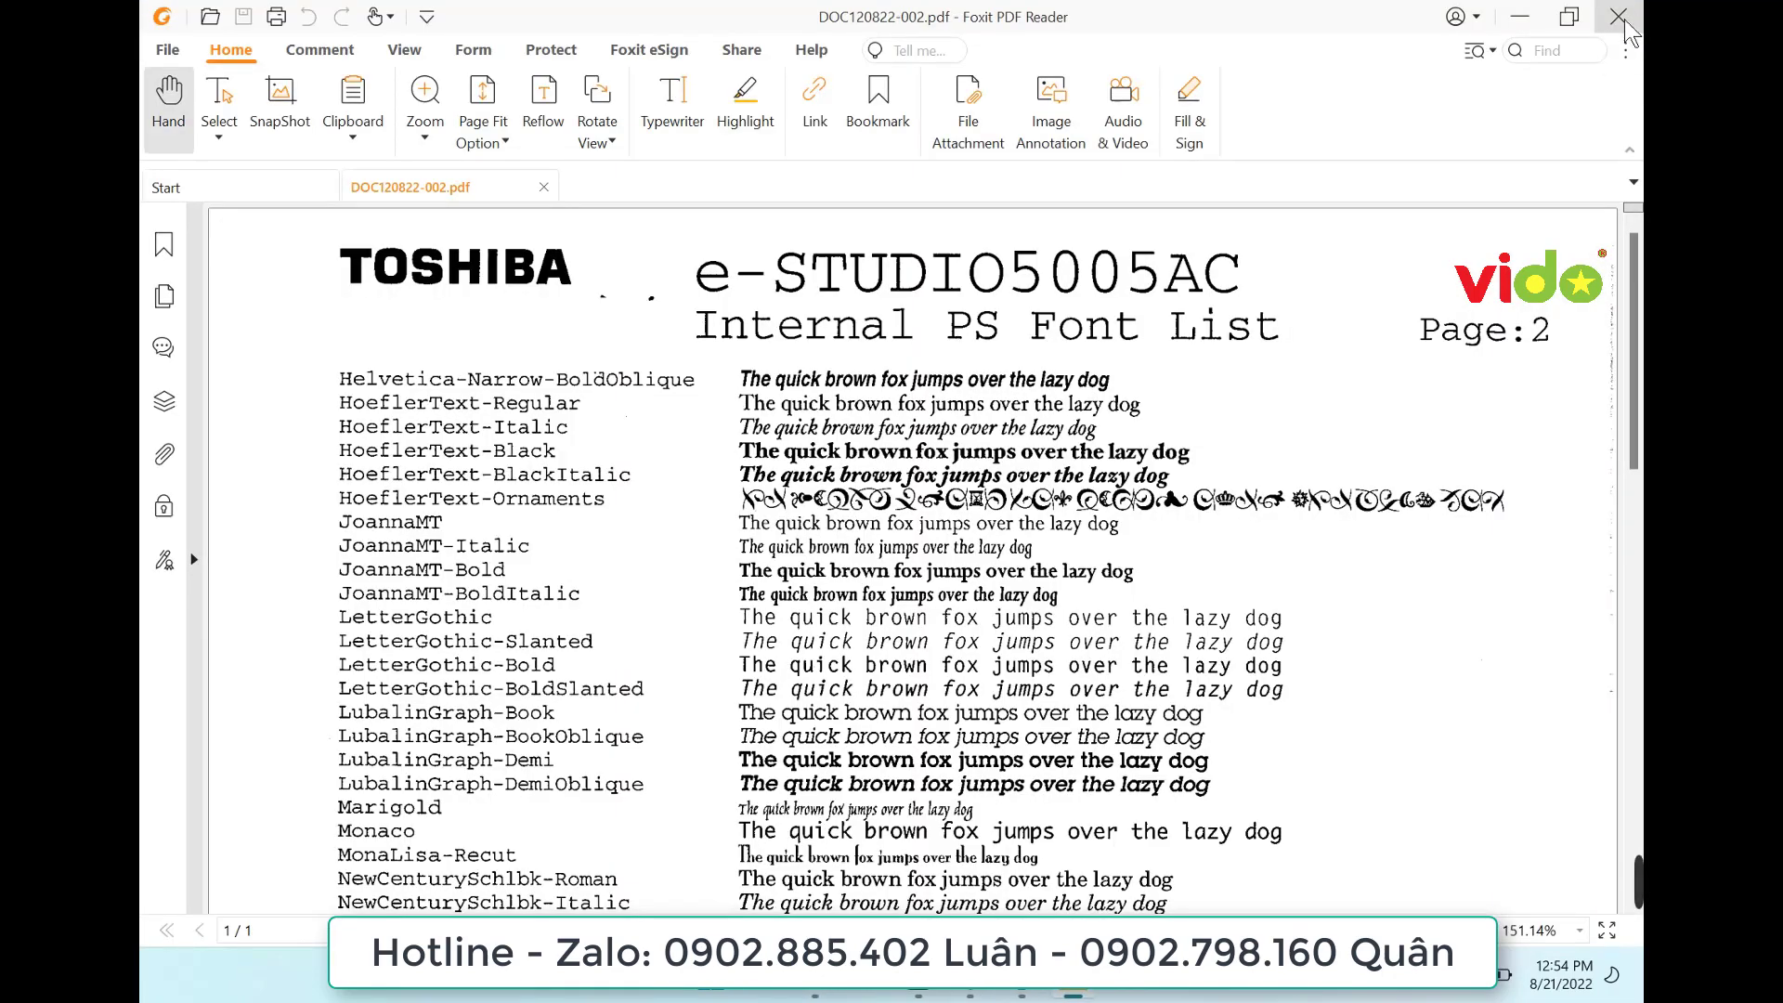
pyautogui.click(1621, 19)
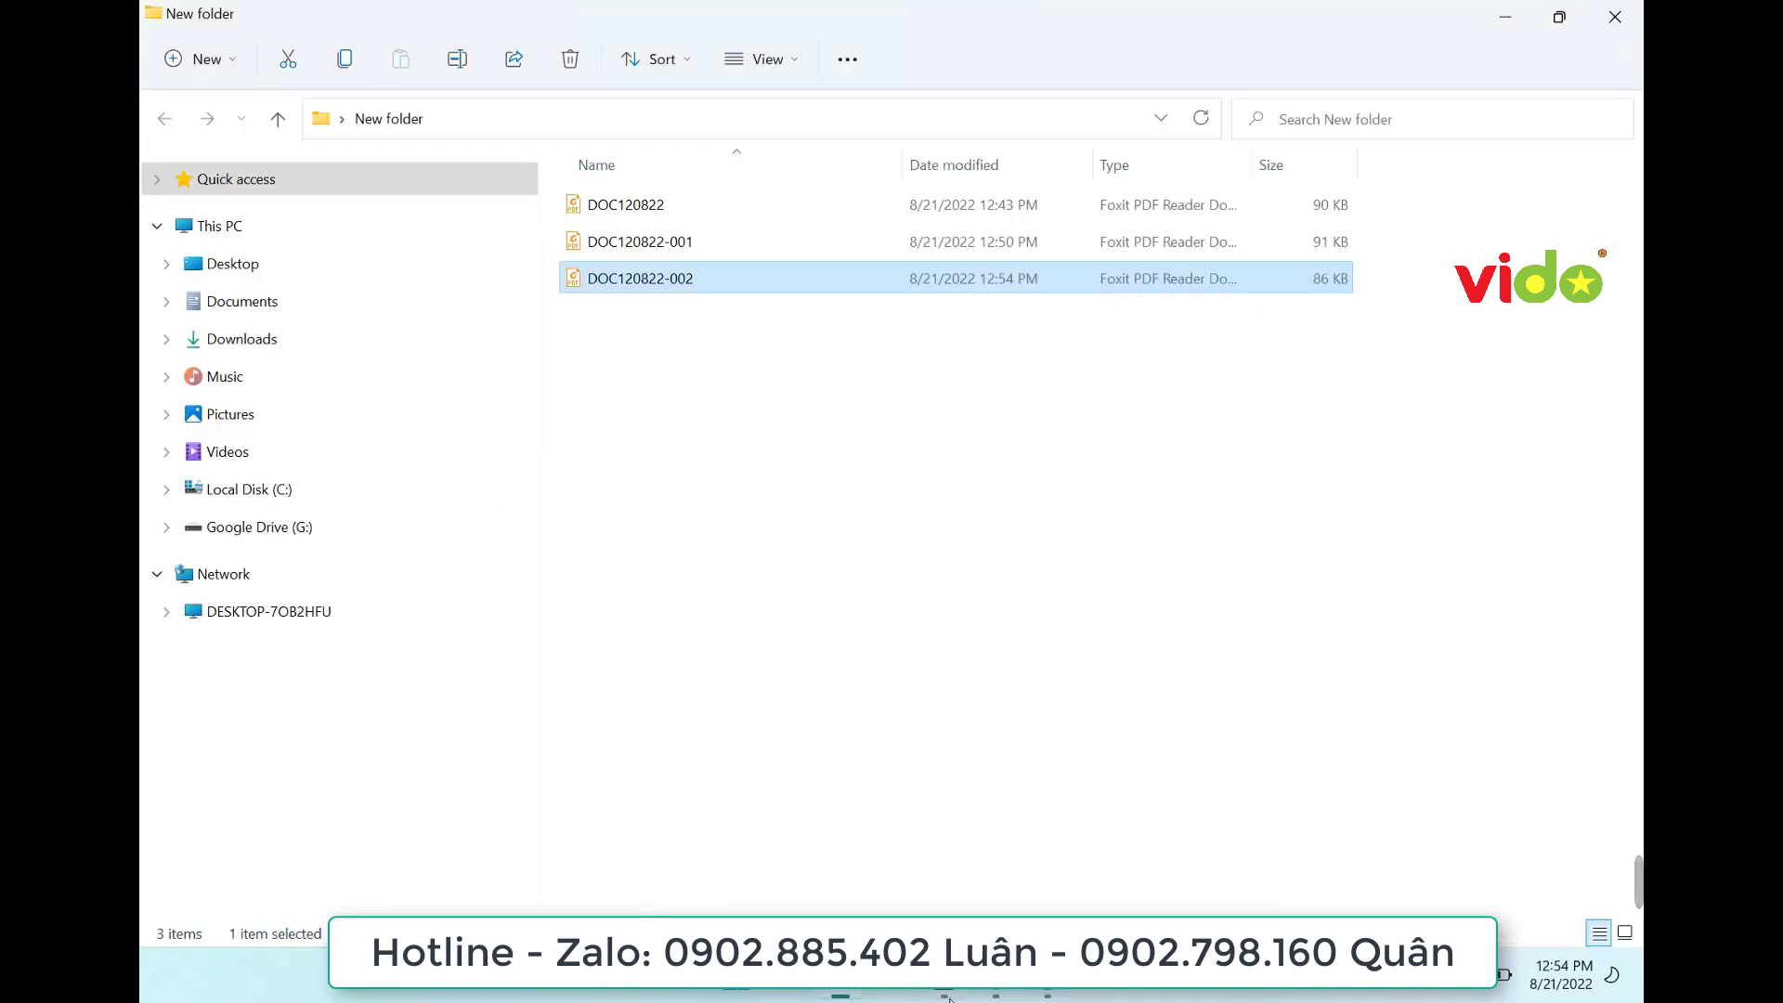
pyautogui.click(946, 997)
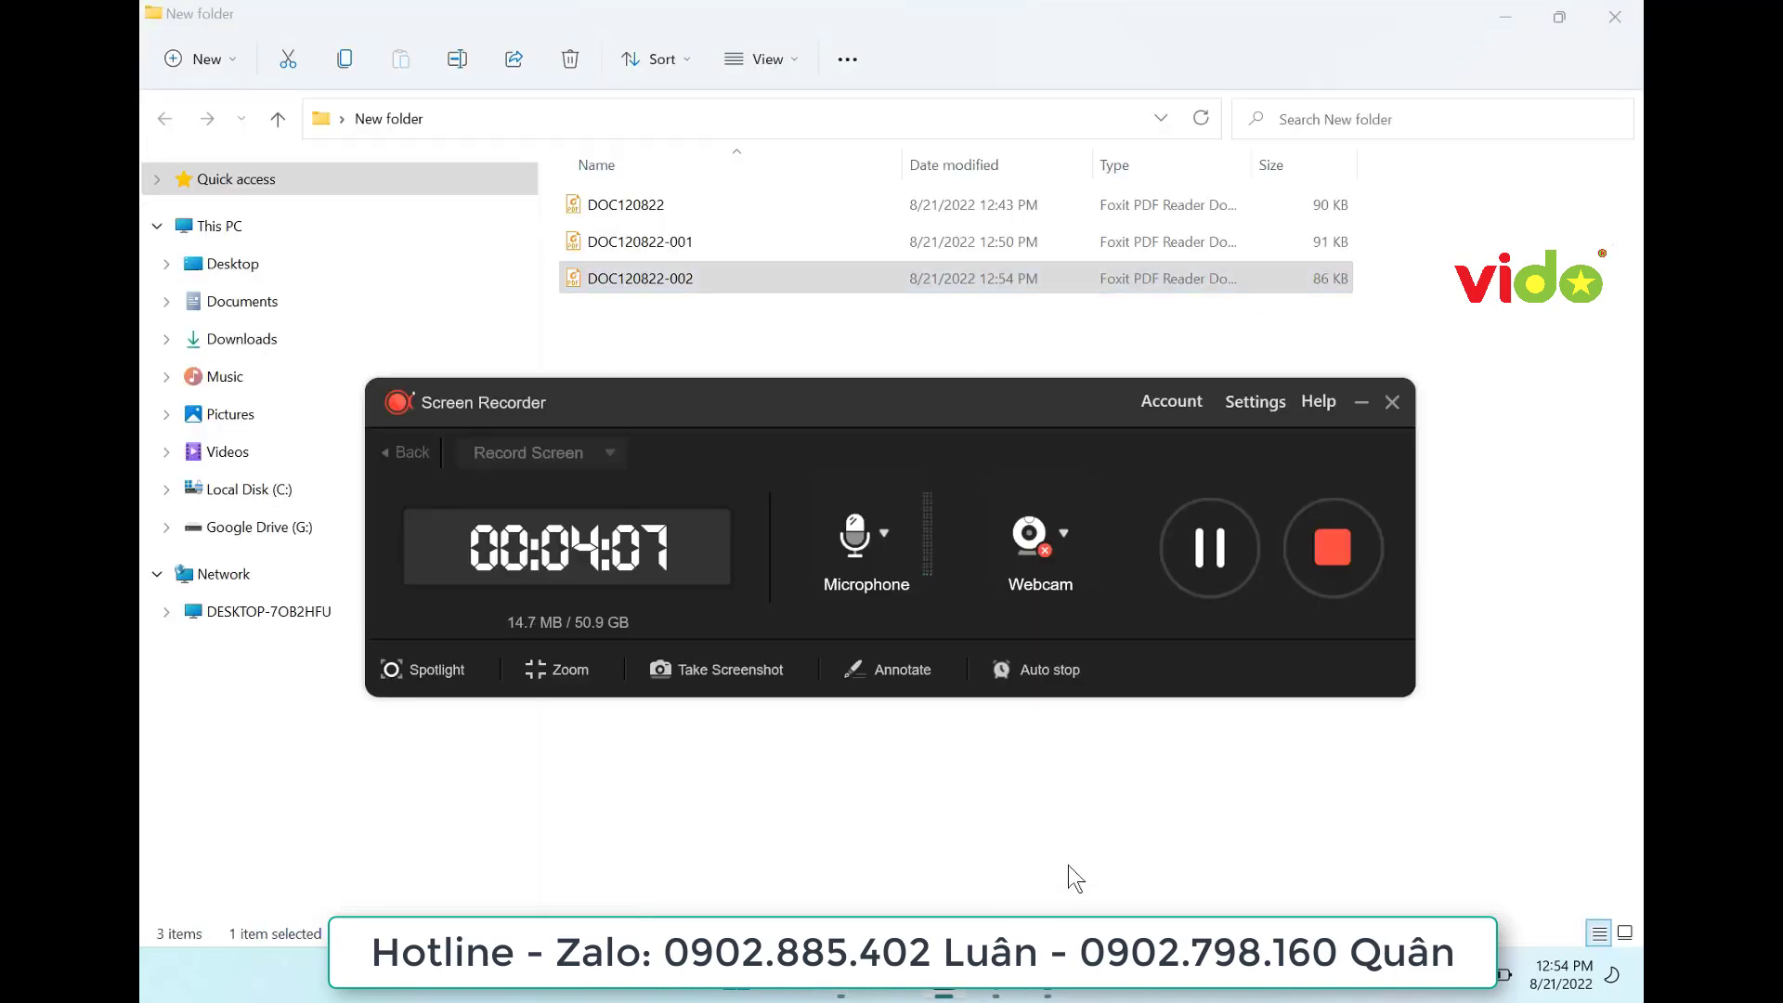
pyautogui.click(1615, 16)
pyautogui.click(1337, 571)
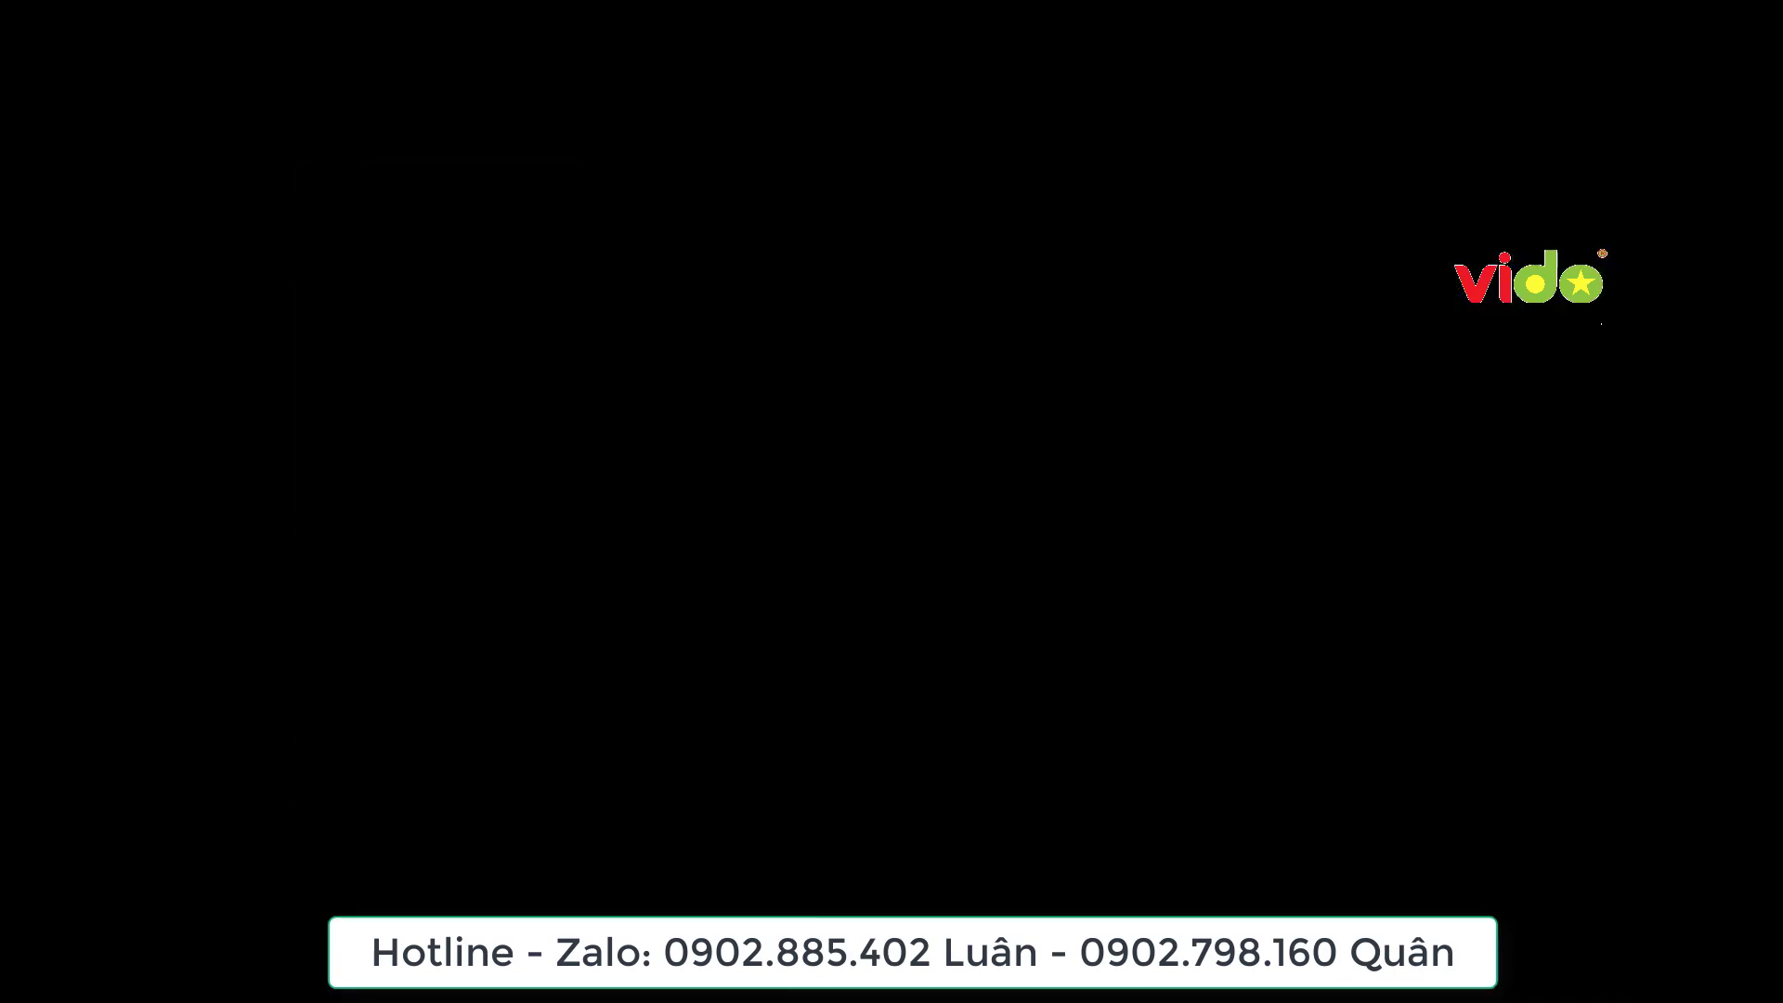